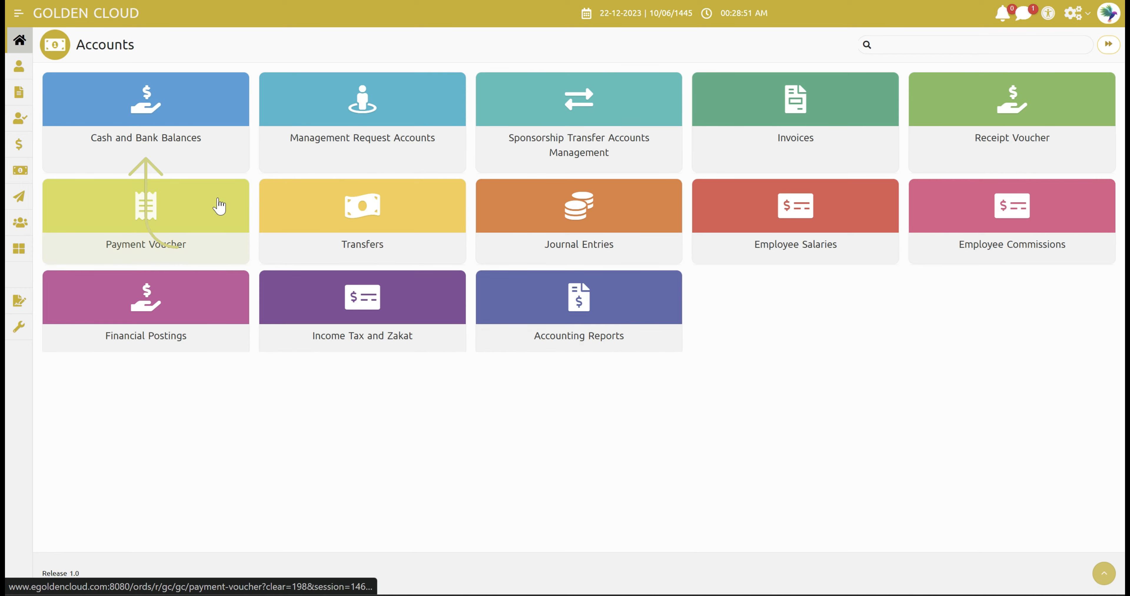
Step: Give request 2 the External Dispatch Office Approval in its status change form, and close the form
left_click(216, 153)
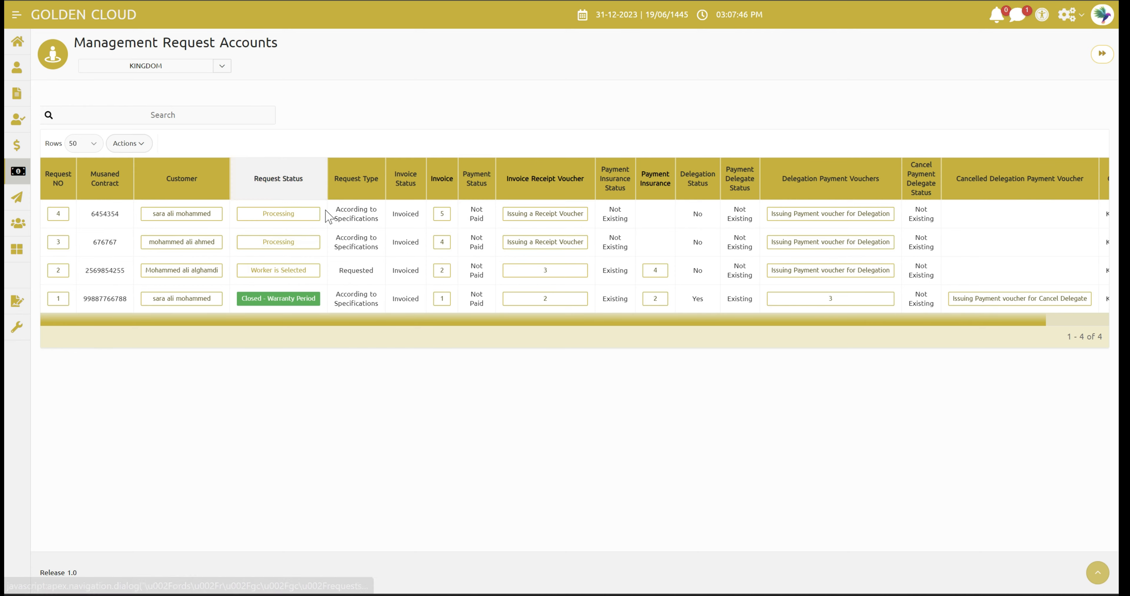
left_click(300, 302)
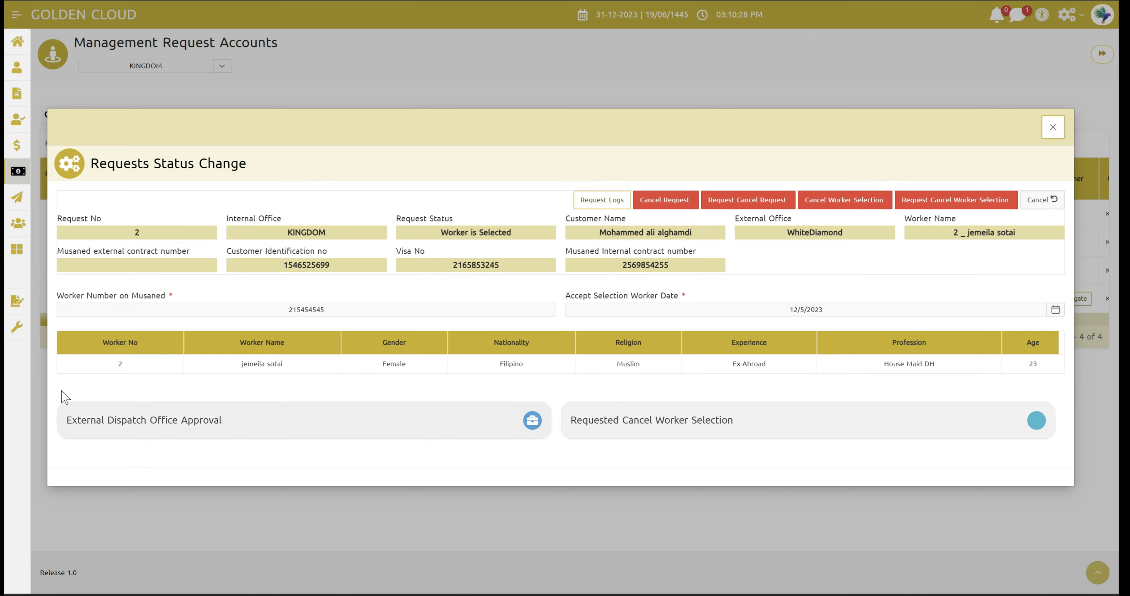
left_click(238, 432)
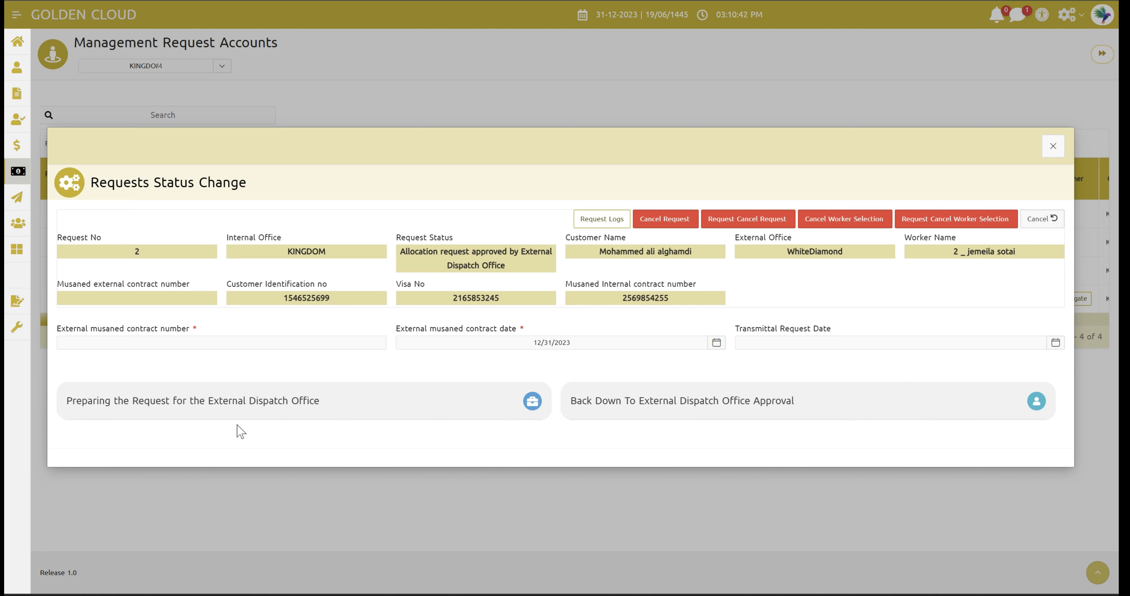
left_click(189, 342)
left_click(1053, 146)
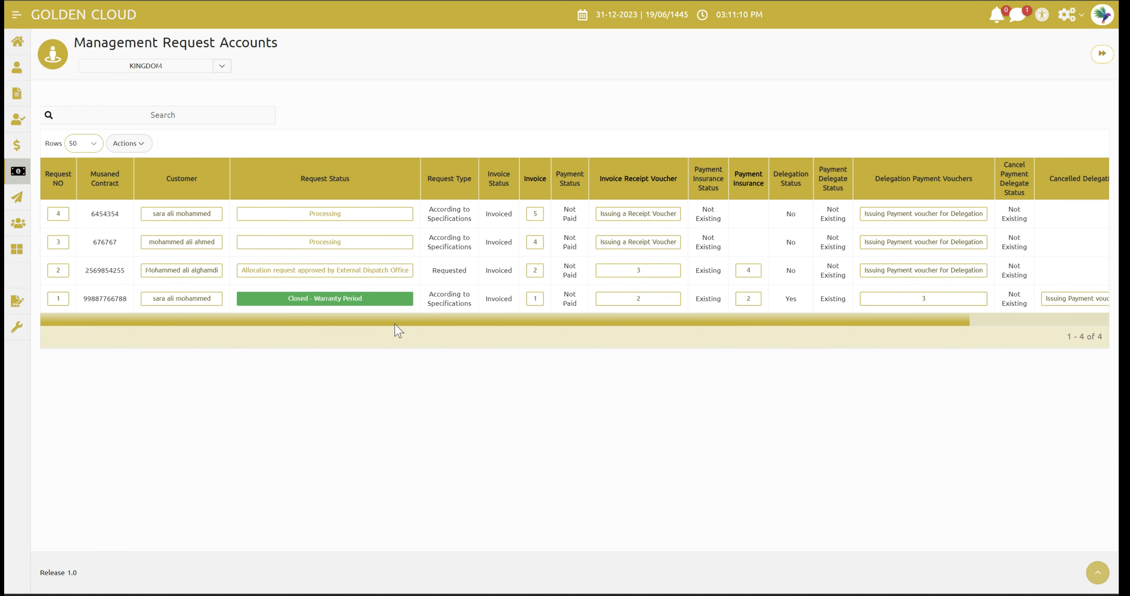
Step: Examine the Invoice Status column for the listed requests and view the invoice form of request 2
left_click_drag(394, 324, 586, 337)
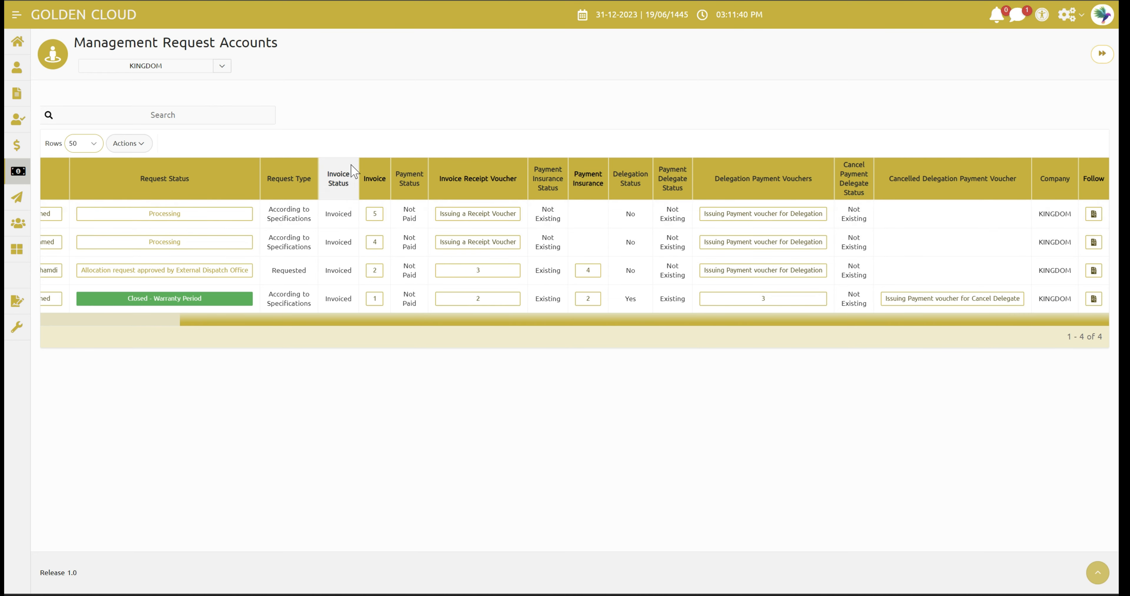
double_click(334, 215)
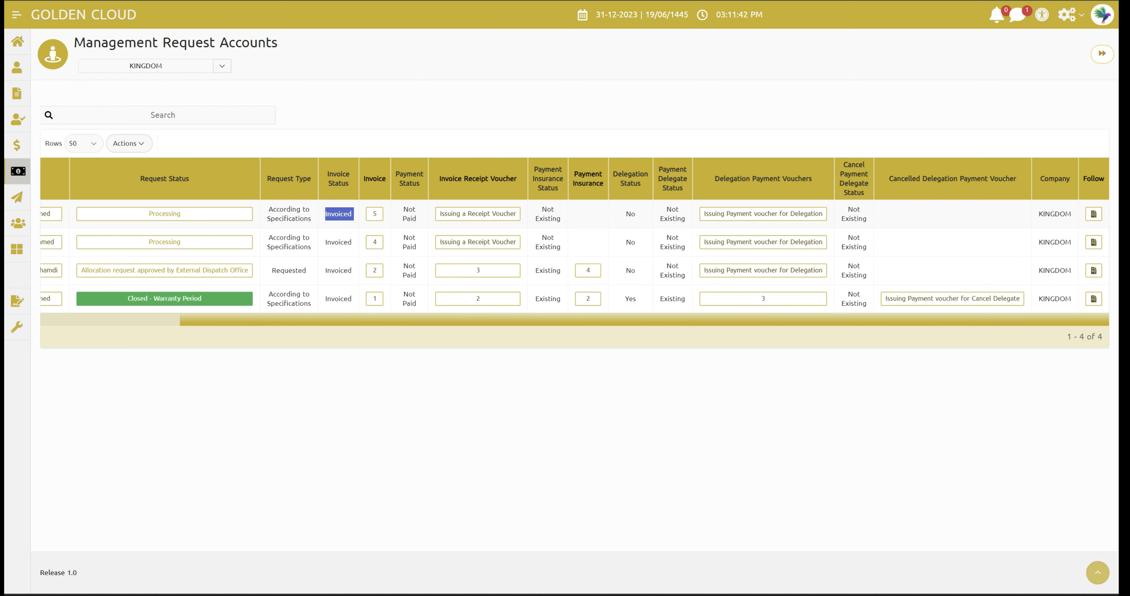
left_click_drag(334, 216, 336, 233)
double_click(339, 242)
left_click(342, 364)
left_click(377, 269)
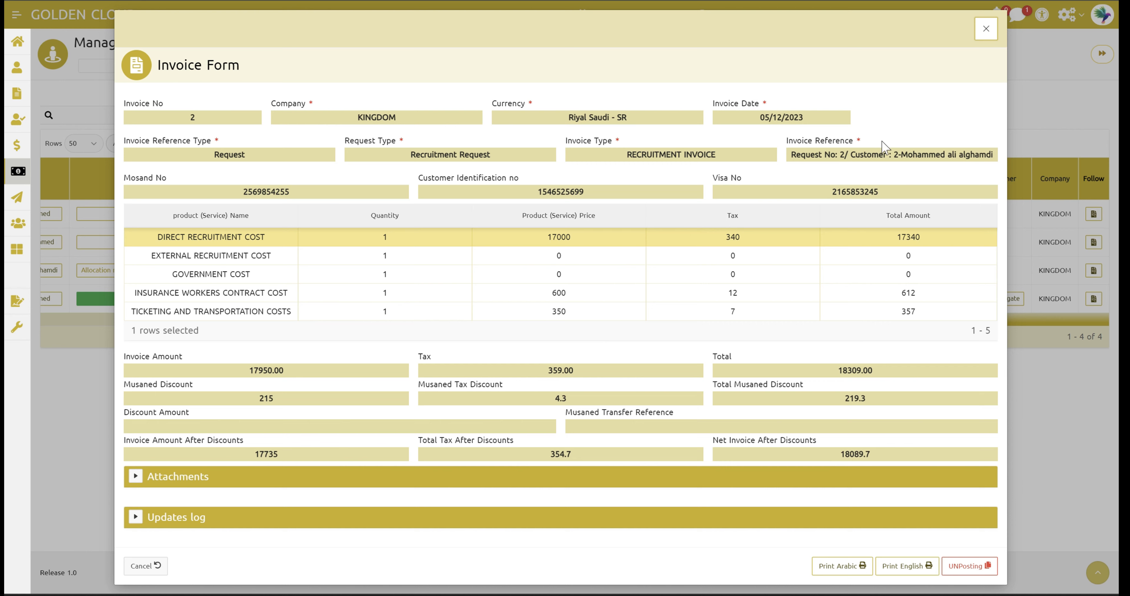
left_click(988, 28)
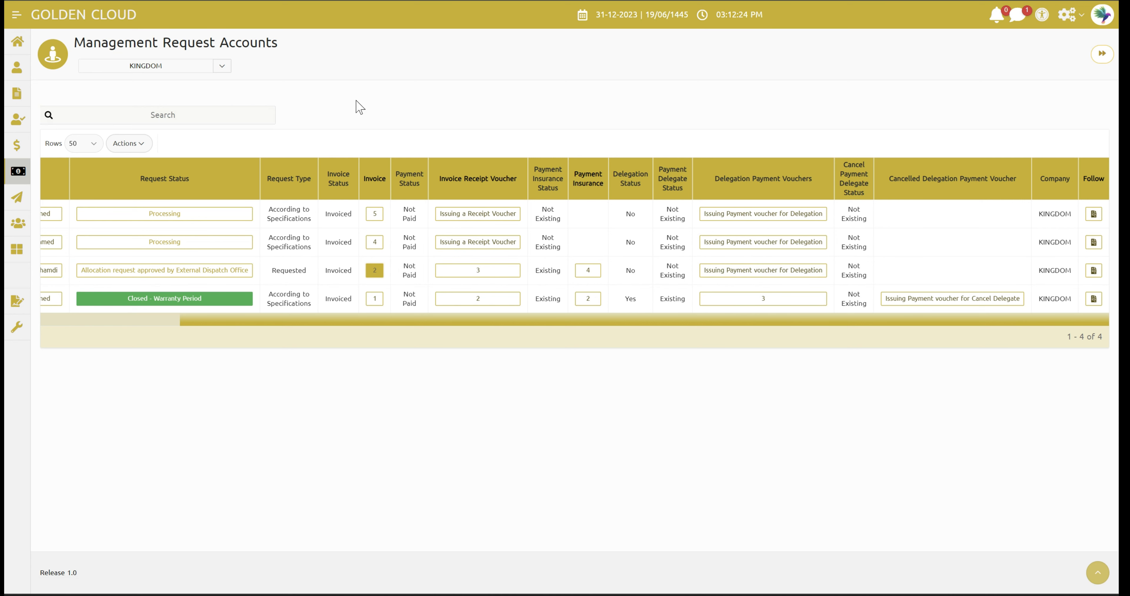
Step: View the form for issuing a delegation payment voucher for request 4 and close it without creating a voucher
left_click(461, 148)
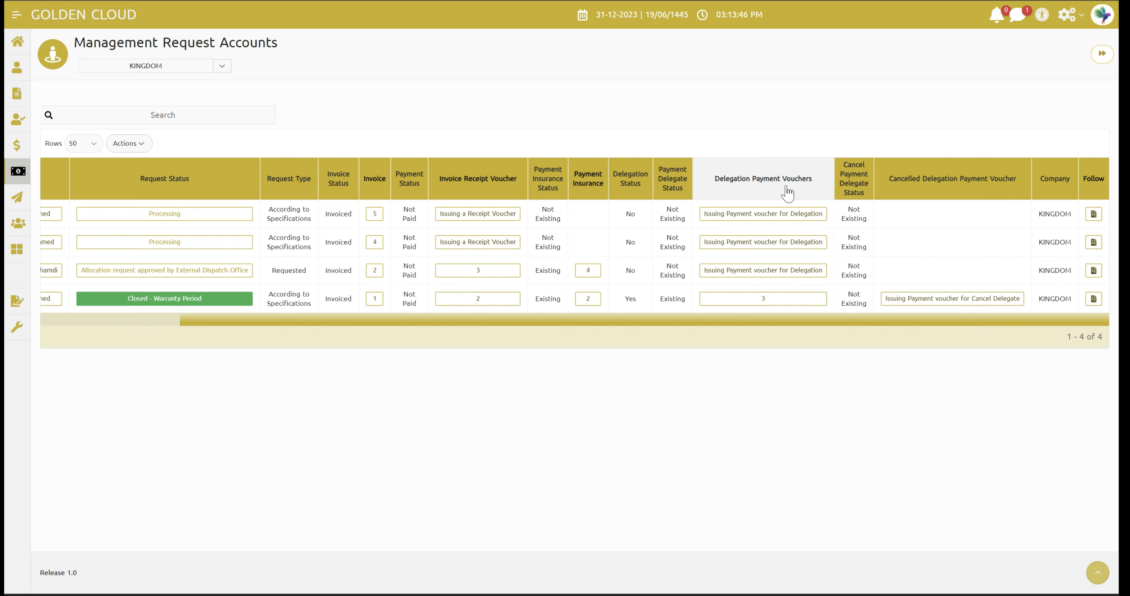
left_click(771, 227)
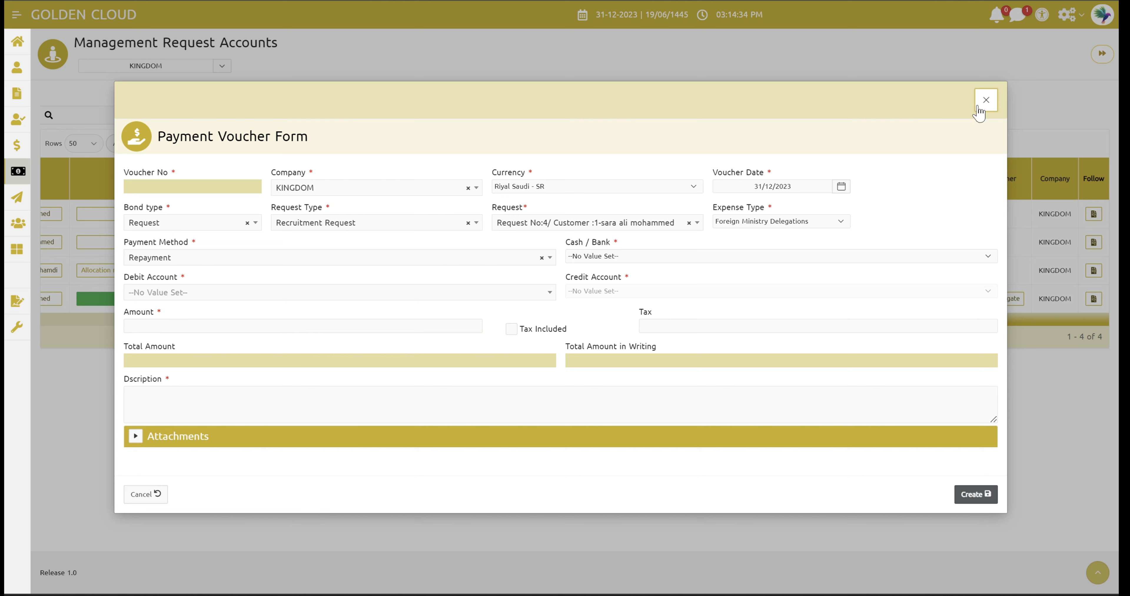
left_click(987, 105)
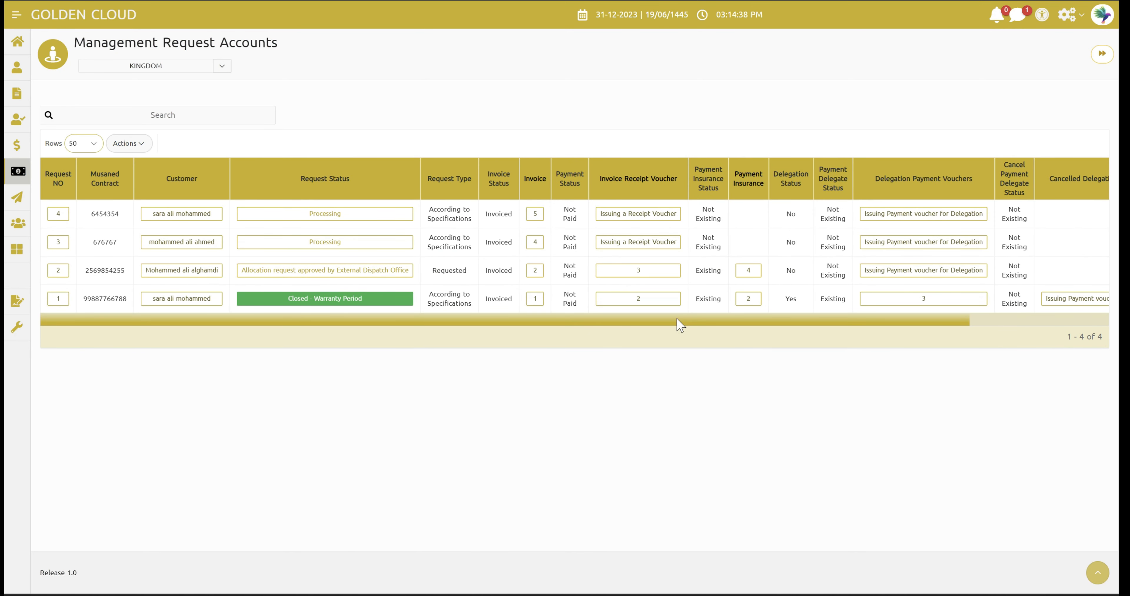
left_click_drag(686, 320, 646, 338)
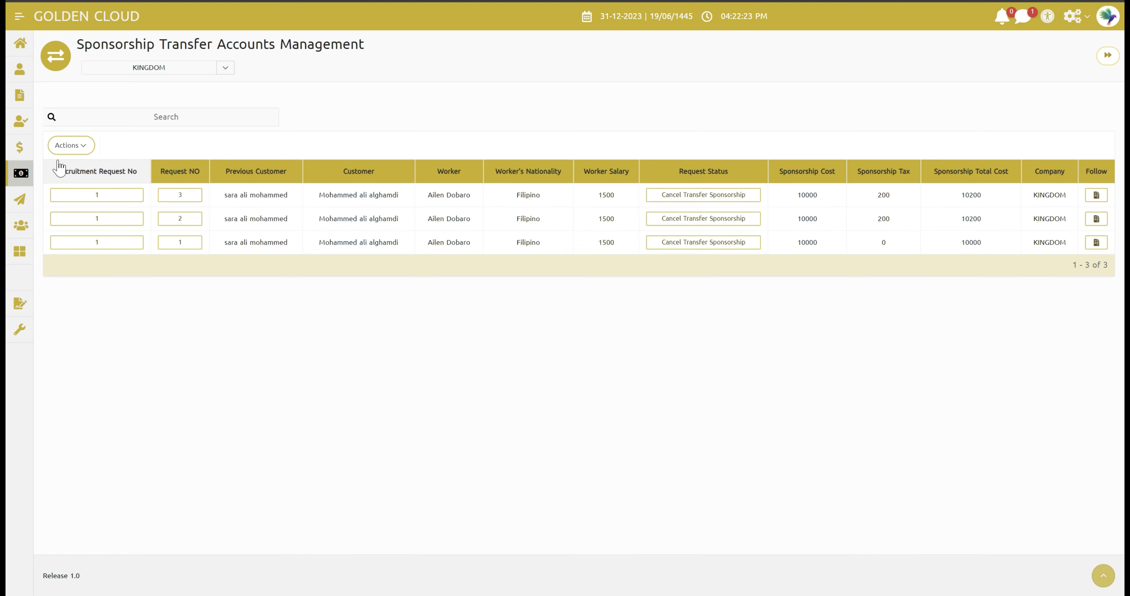
Step: Examine the sponsorship transfer report's HTML, Excel and PDF download formats, including PDF page size and orientation, and close without downloading
left_click(73, 148)
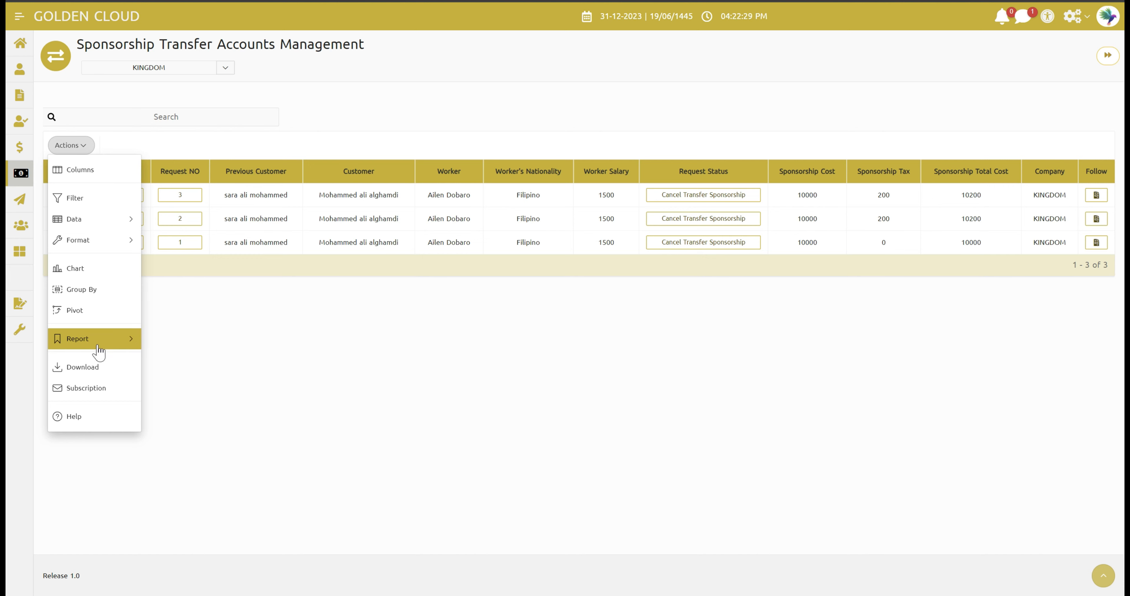
left_click(82, 367)
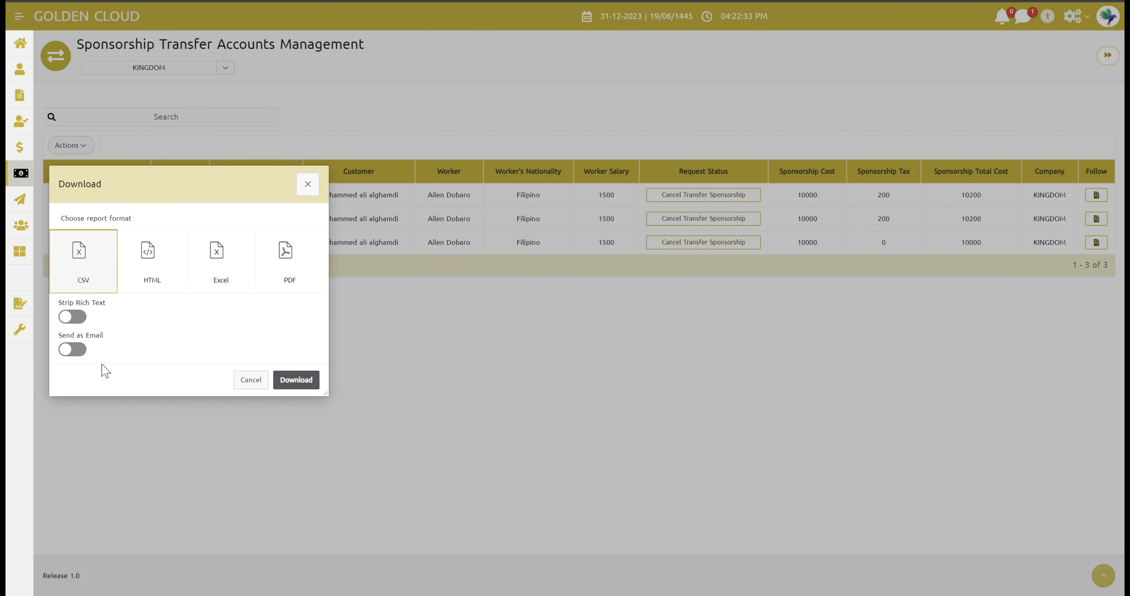
left_click(159, 280)
left_click(221, 277)
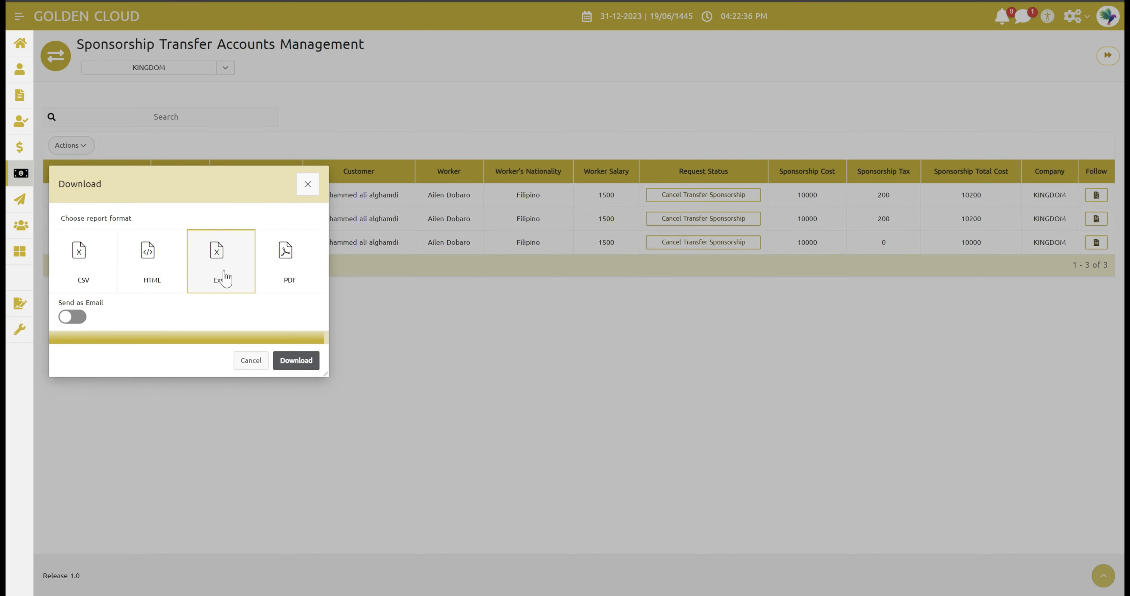
left_click(287, 276)
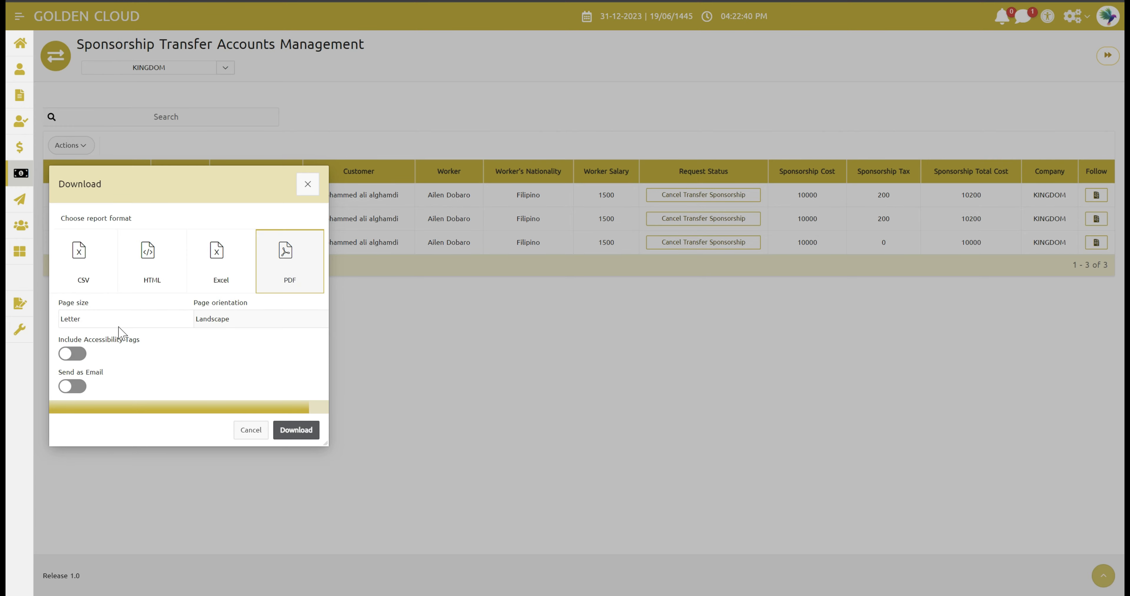
left_click(114, 319)
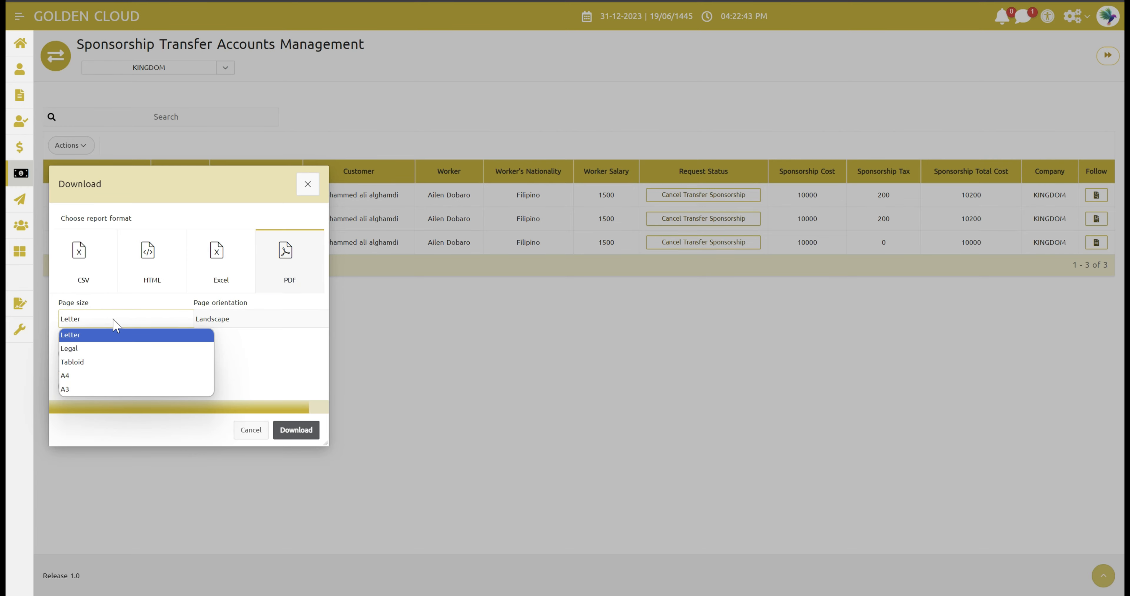
left_click(122, 321)
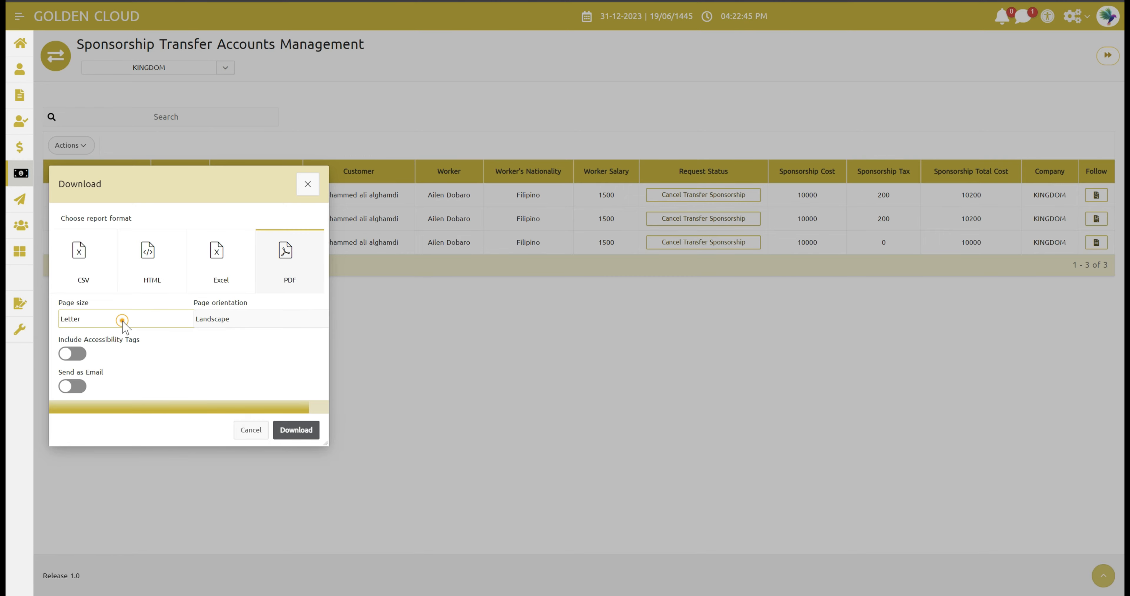
left_click(252, 325)
left_click(253, 321)
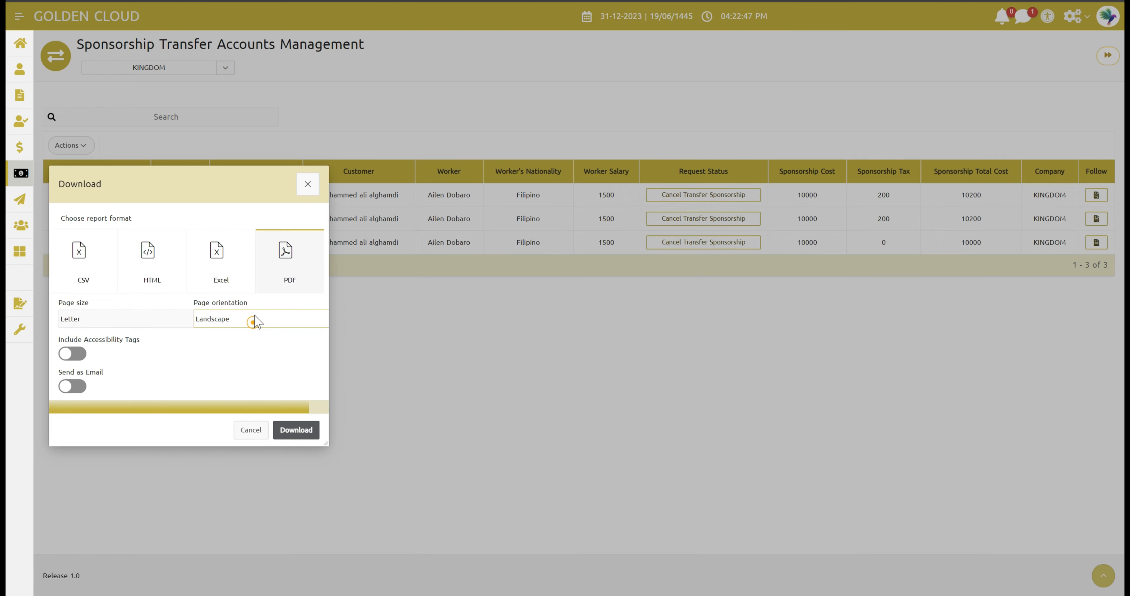
left_click(312, 186)
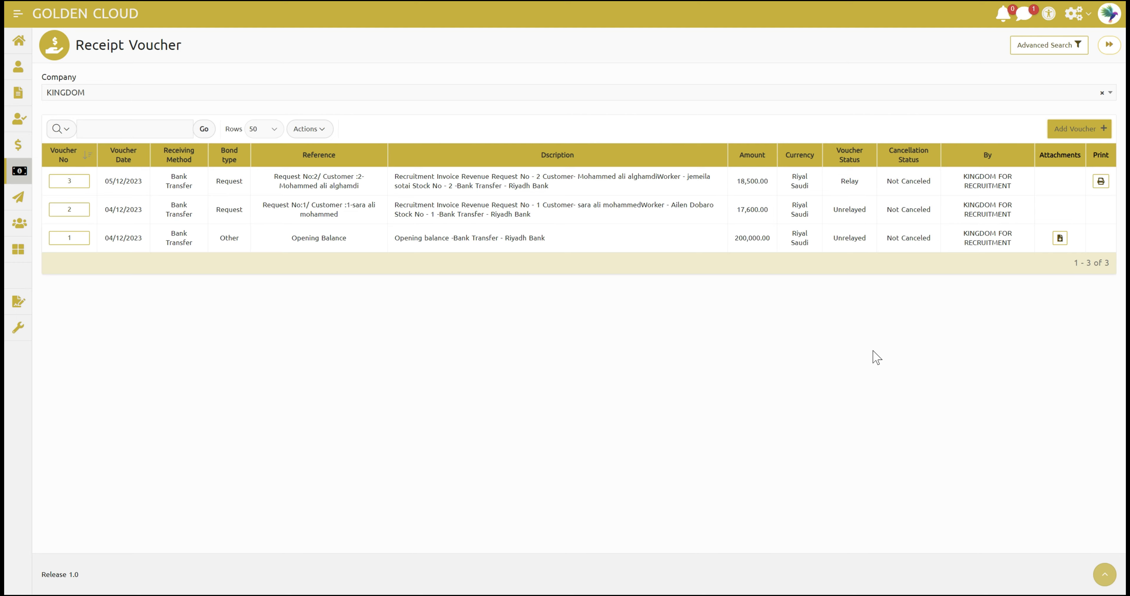
Step: Start a new receipt voucher with the currency Riyal Saudi - SR and the voucher date 23/12/2023
left_click(1083, 132)
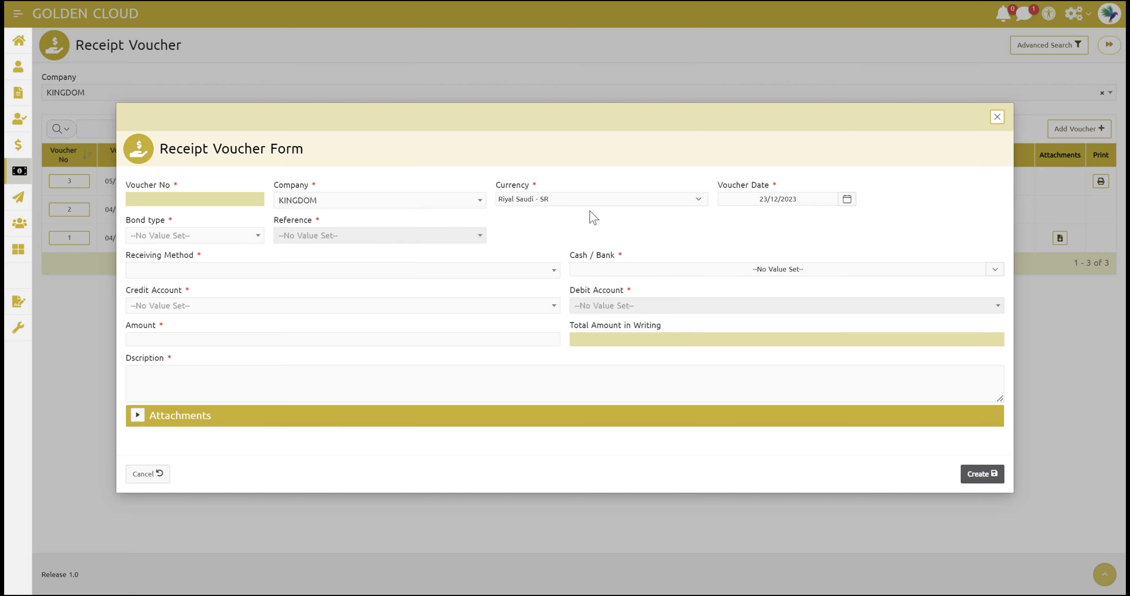
left_click(604, 200)
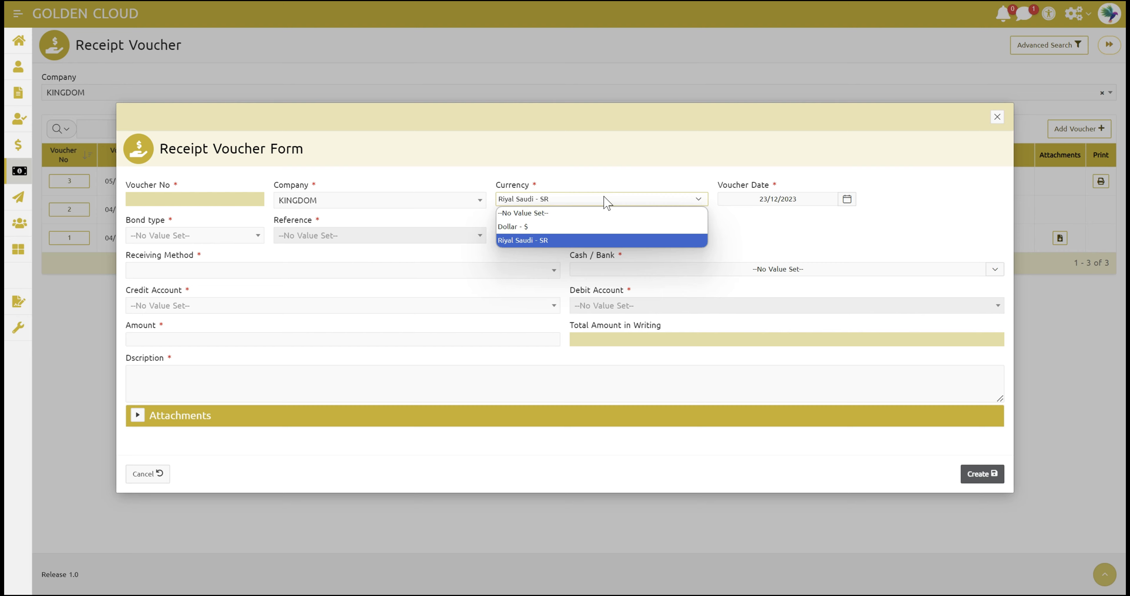
left_click(516, 229)
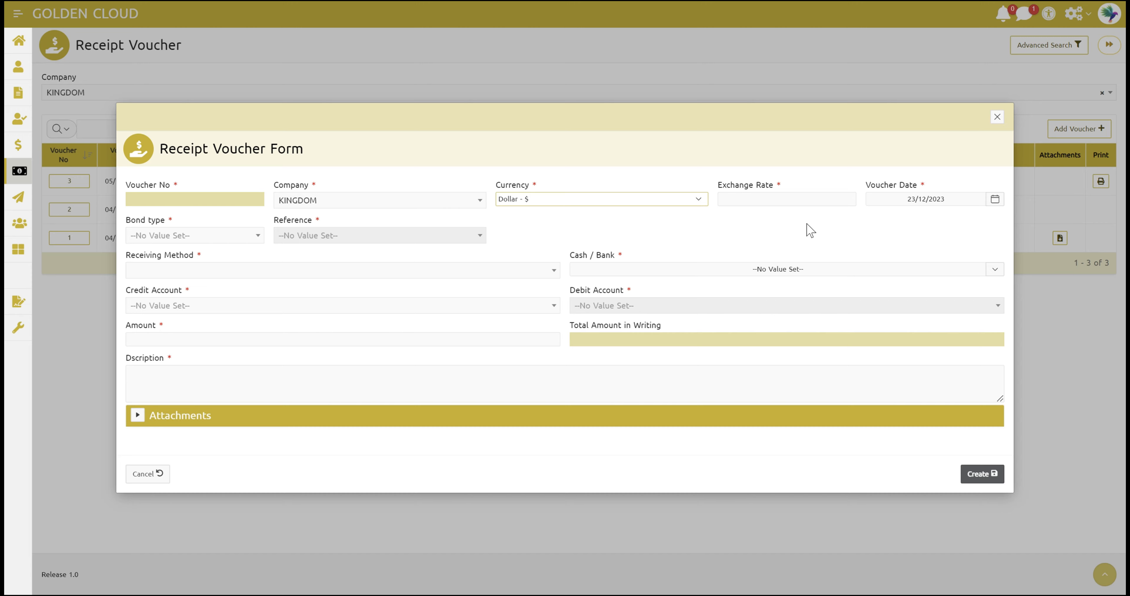
left_click(537, 203)
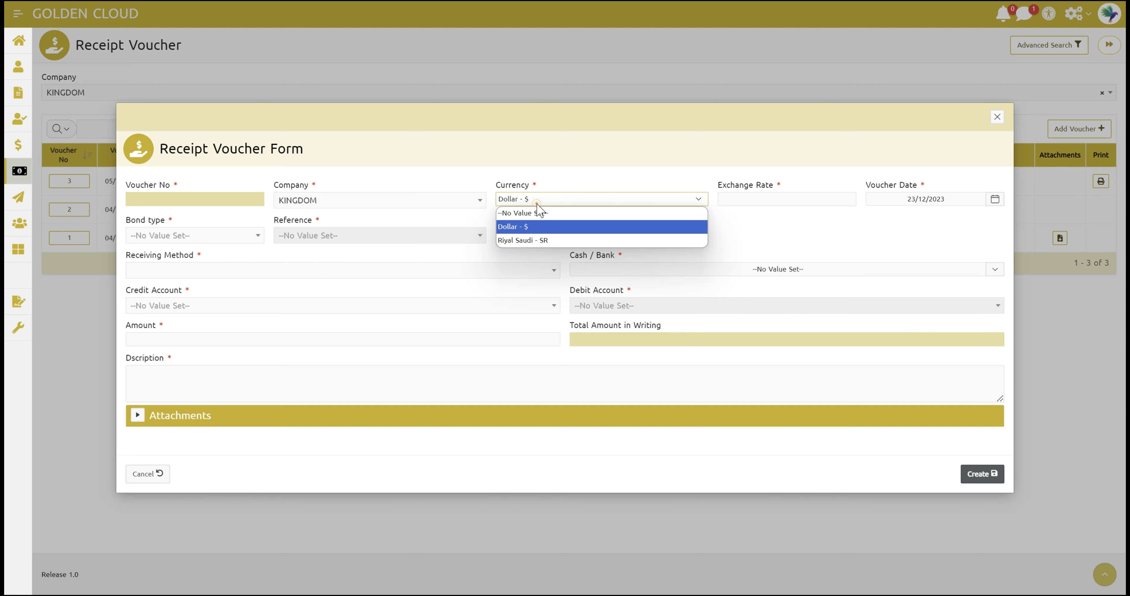
left_click(525, 240)
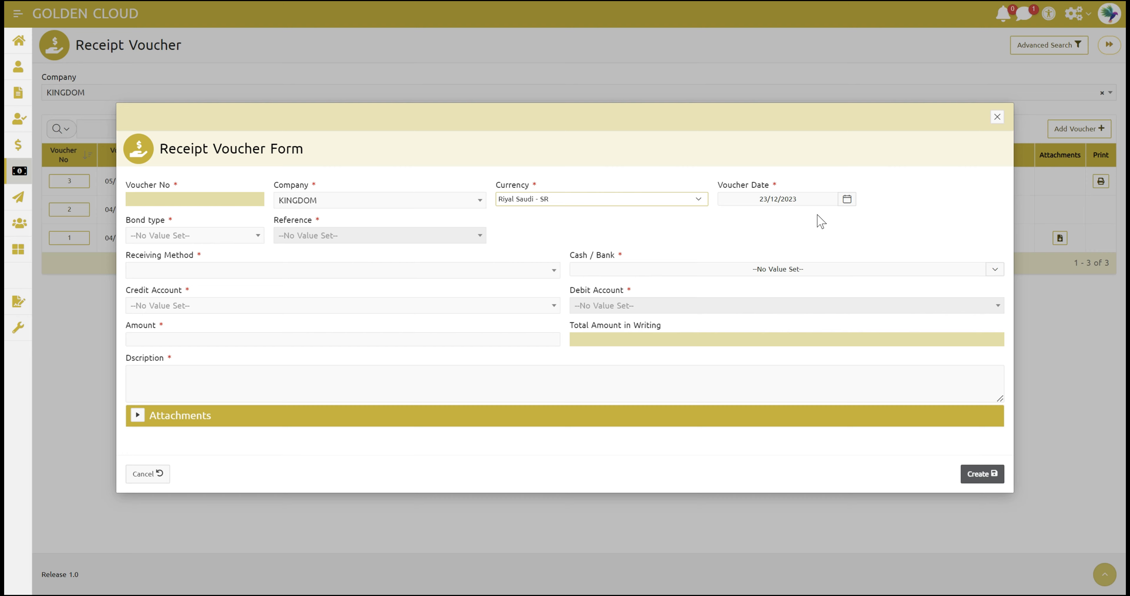
left_click(794, 199)
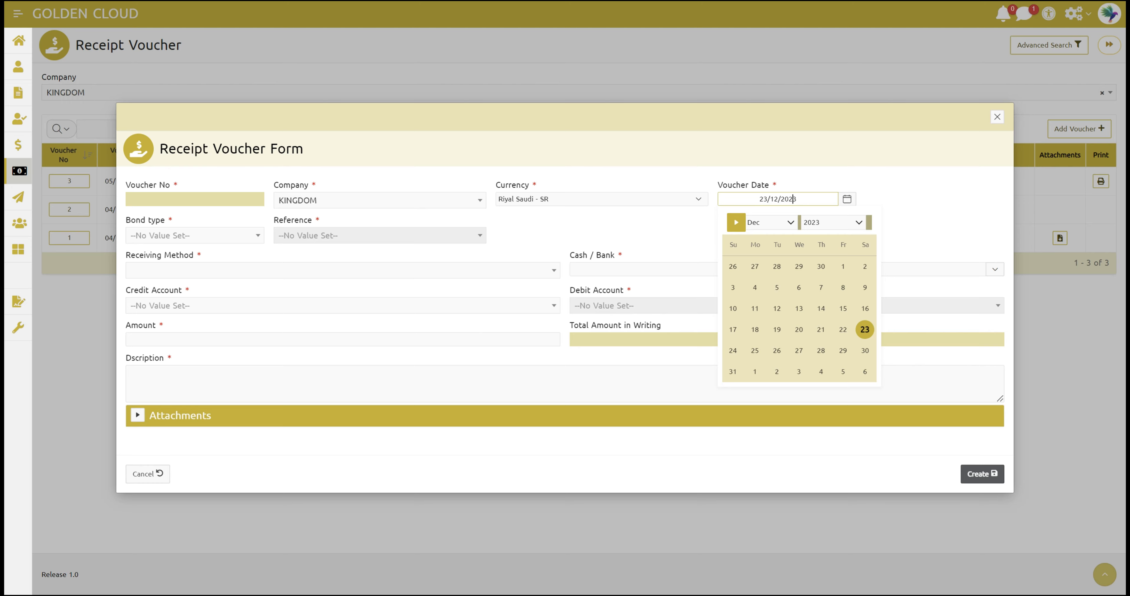
left_click(915, 206)
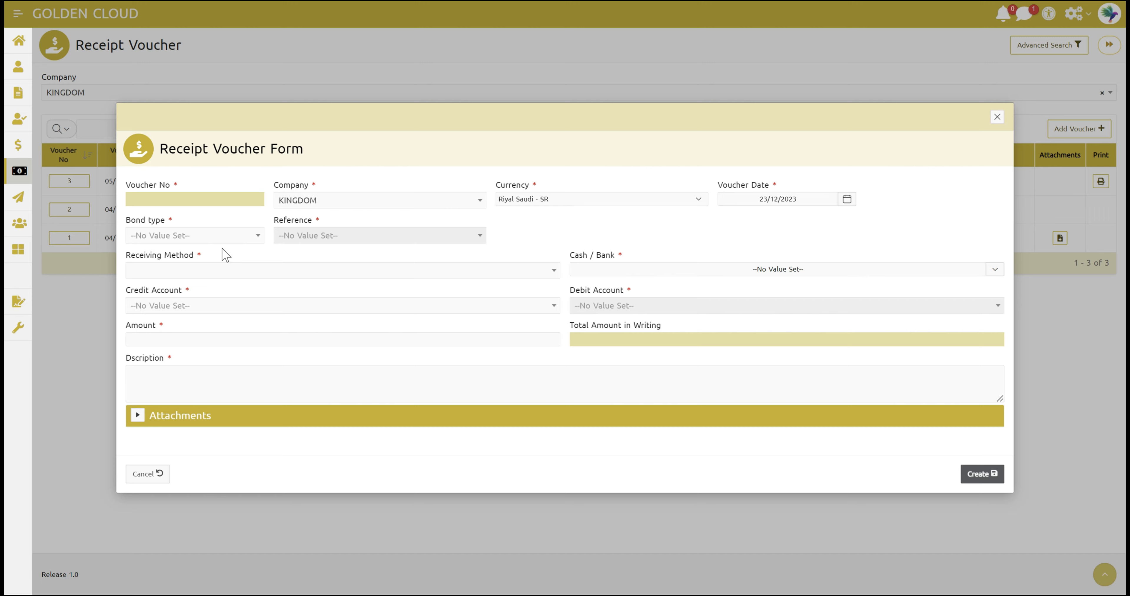
Step: Set the receipt voucher's bond type to Request after reviewing the available bond types
left_click(219, 237)
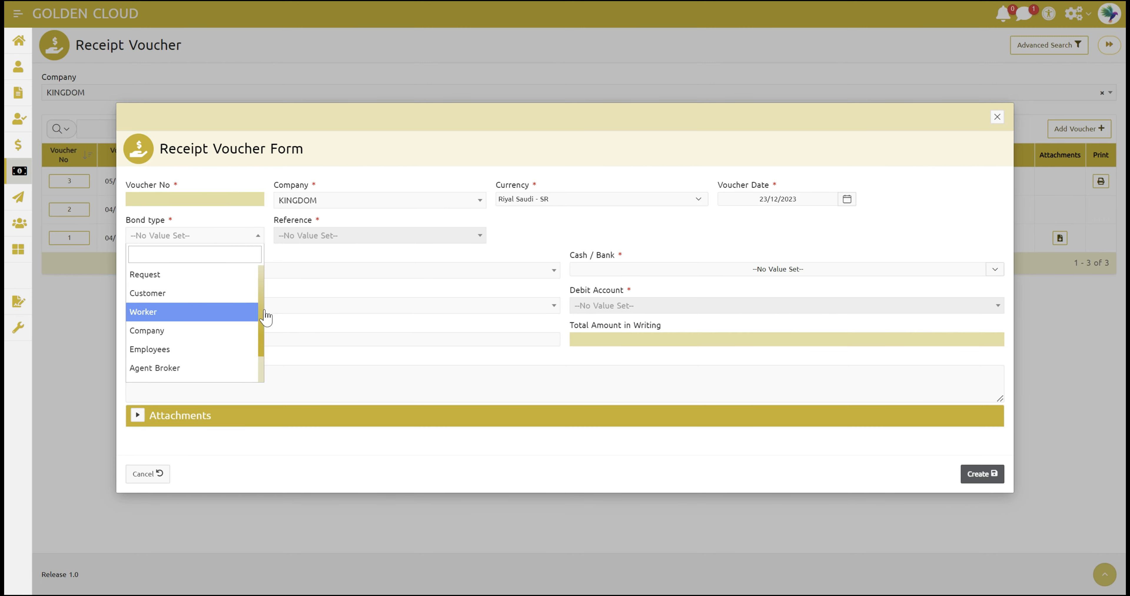
scroll(260, 304, "down", 2)
scroll(261, 304, "up", 2)
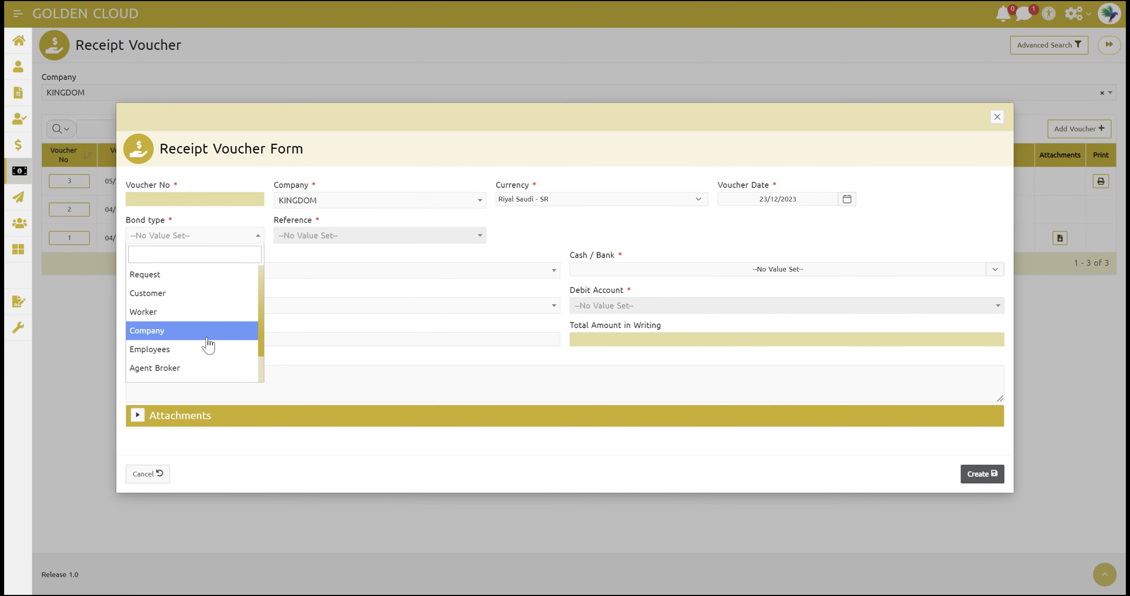
scroll(265, 326, "down", 2)
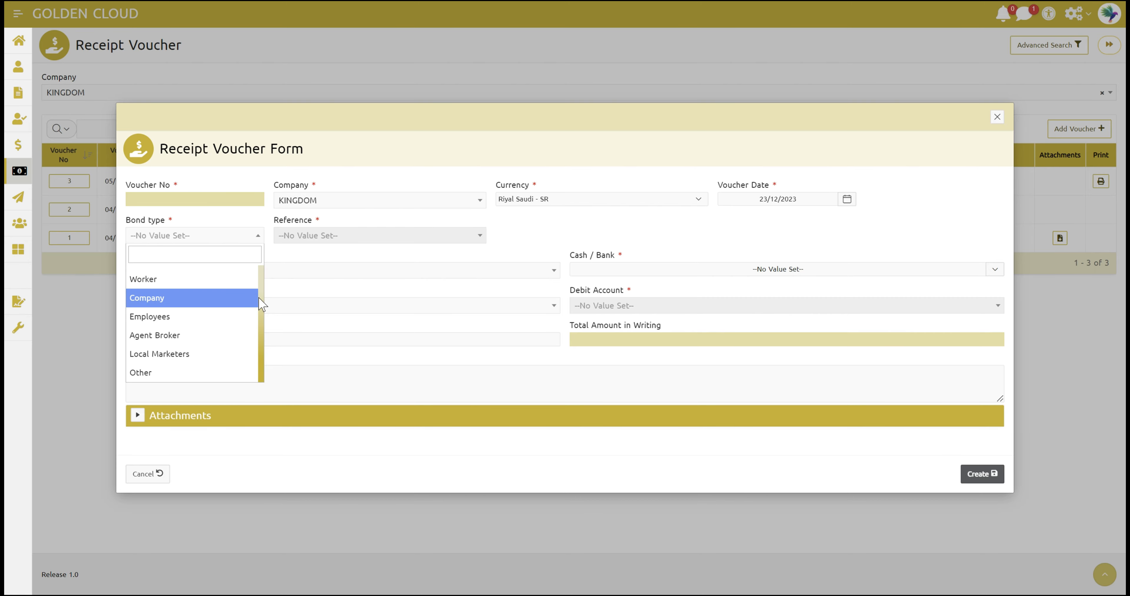
scroll(259, 297, "up", 2)
left_click(193, 276)
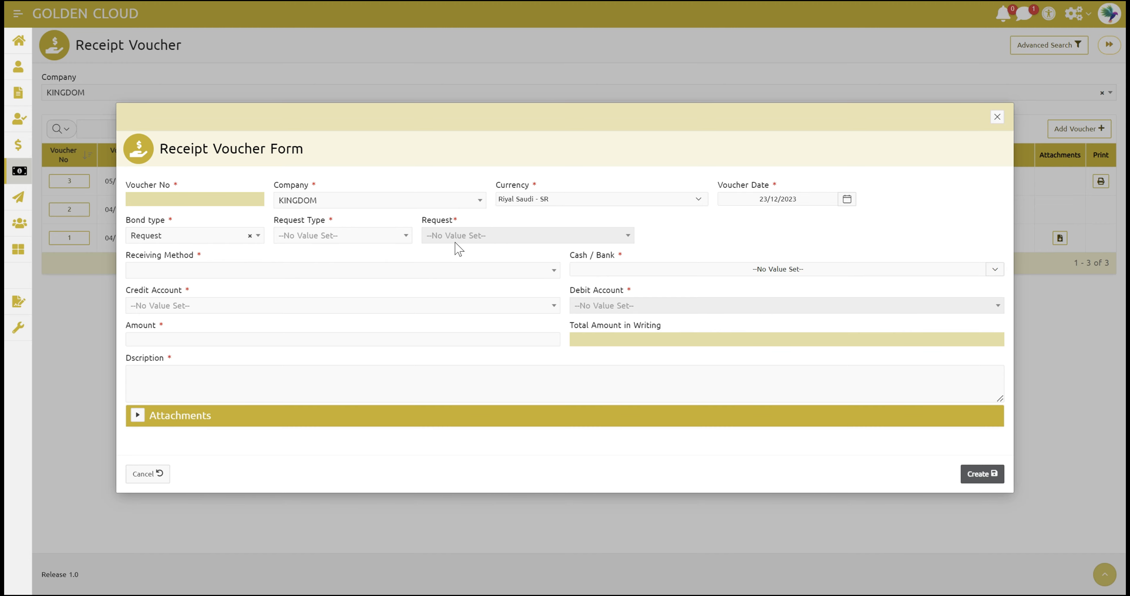
Step: Set the voucher's request type to Recruitment Request and select Request No:1 as its request
left_click(348, 246)
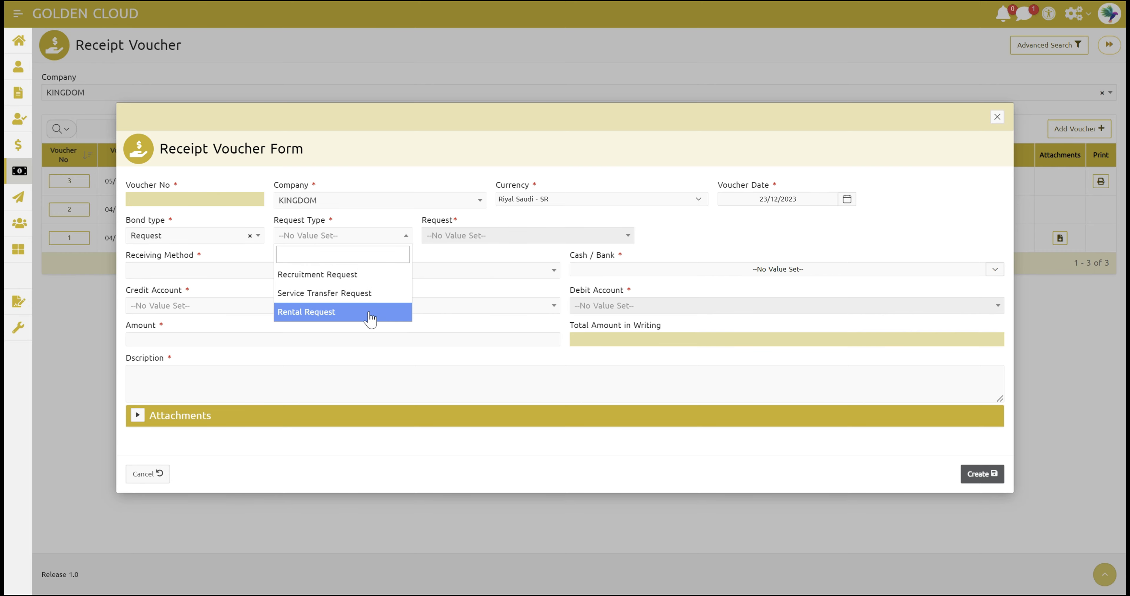
left_click(313, 276)
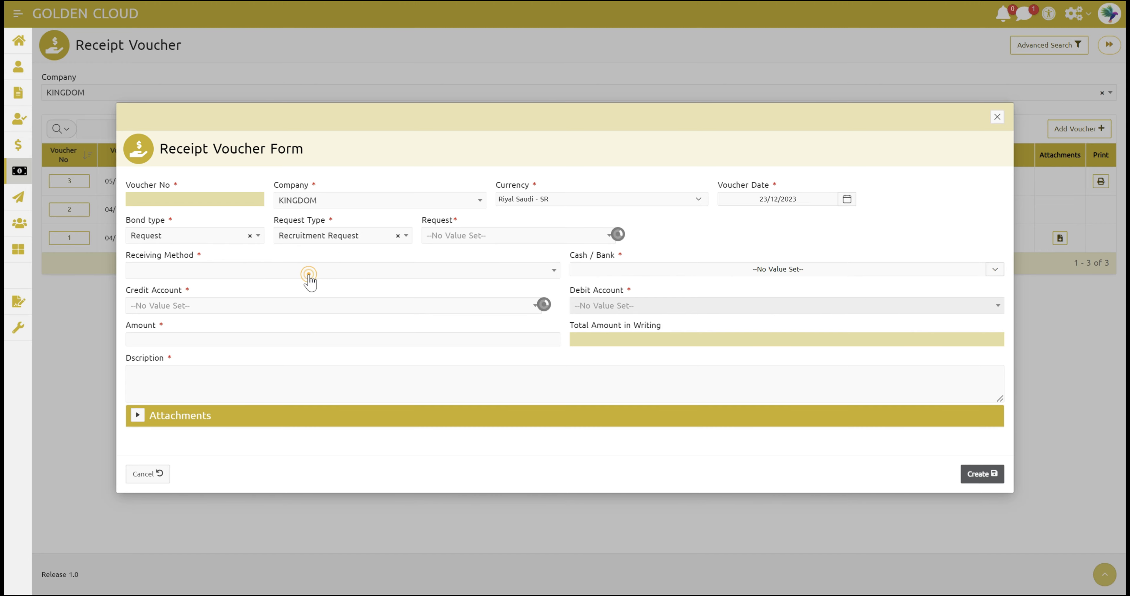
left_click(460, 238)
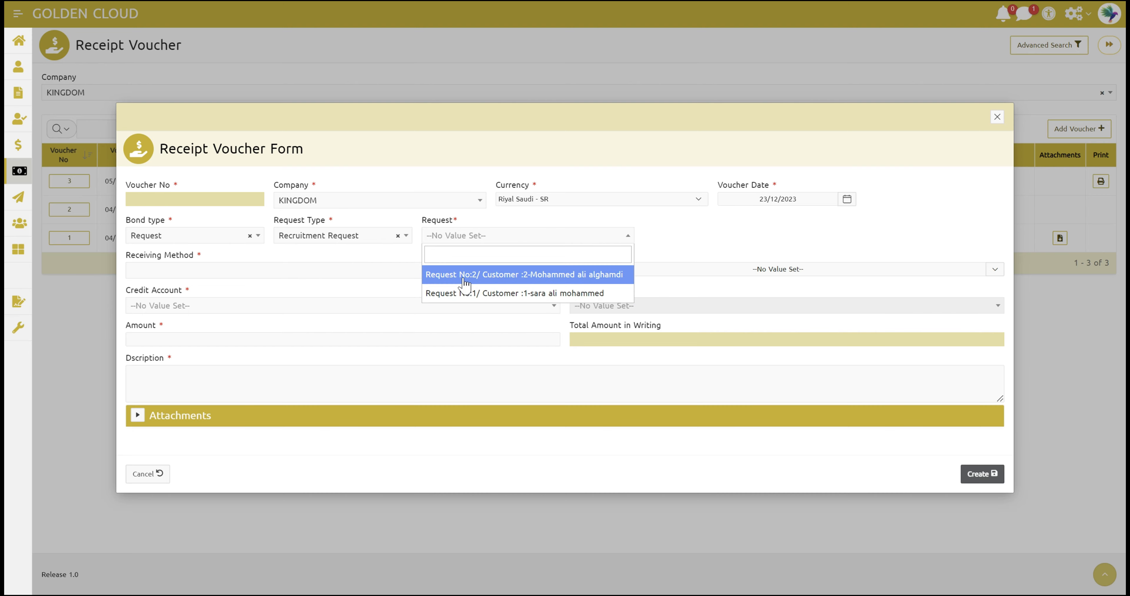
left_click(463, 296)
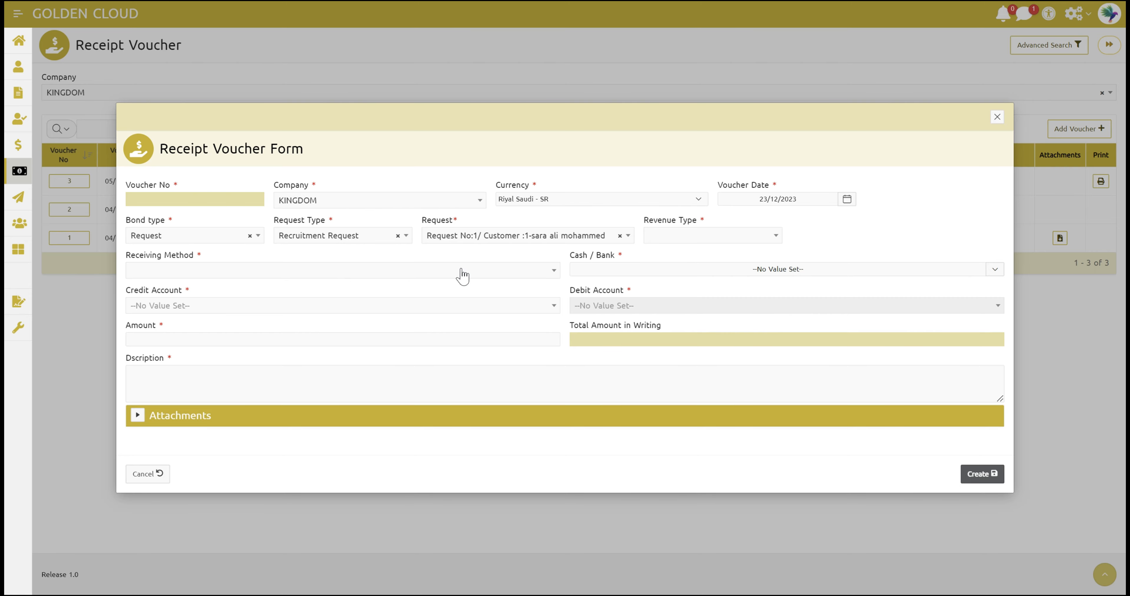
Step: Set the receipt voucher's revenue type to salaries after reviewing the available revenue types
left_click(691, 242)
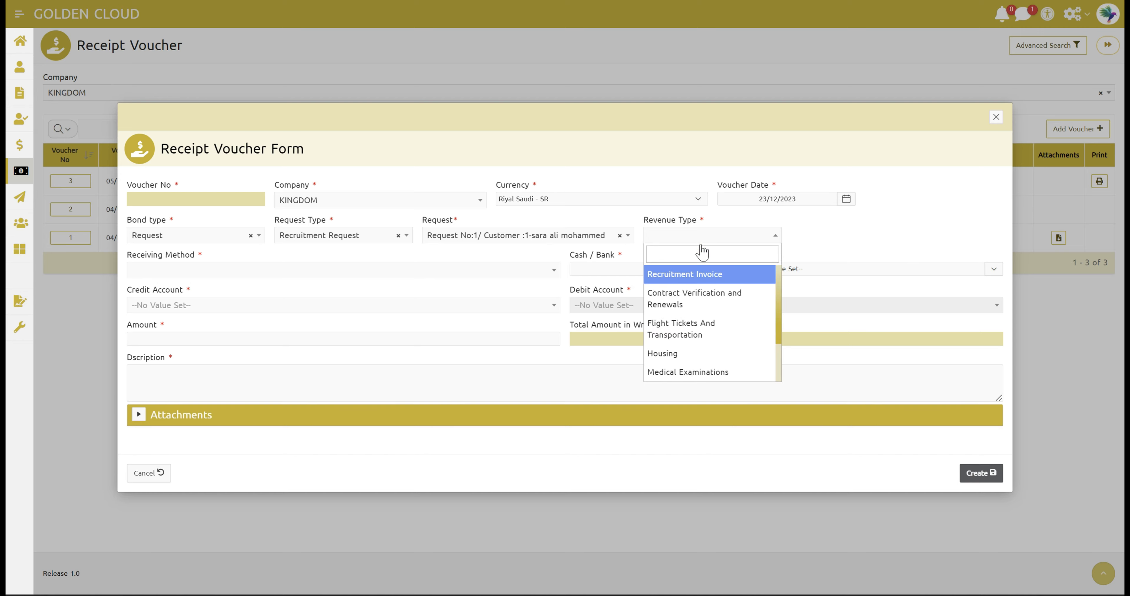
left_click_drag(778, 302, 780, 338)
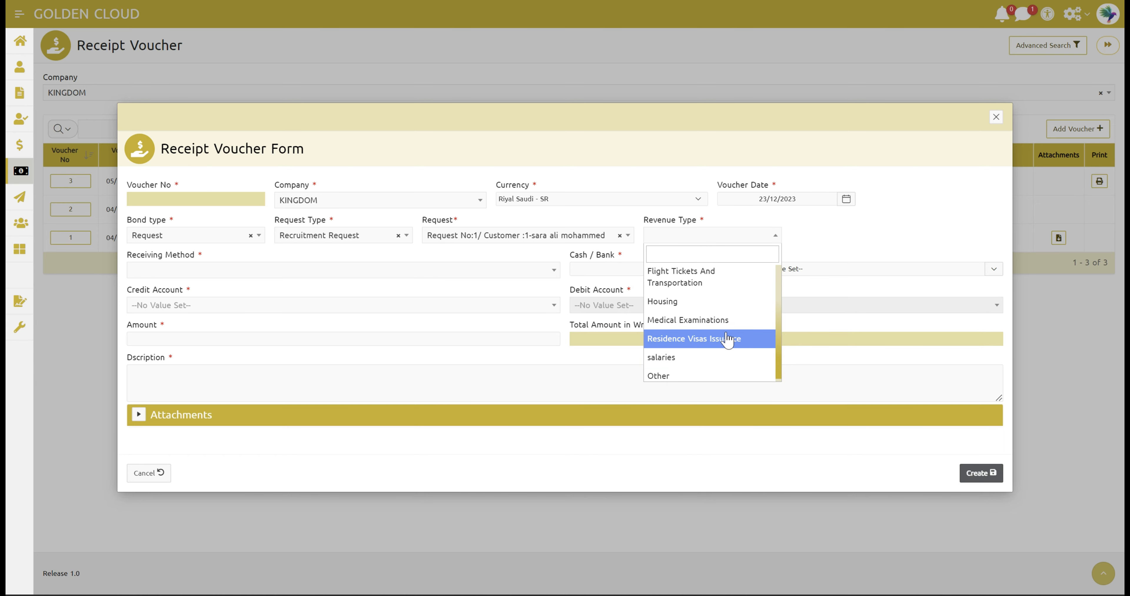
left_click(662, 357)
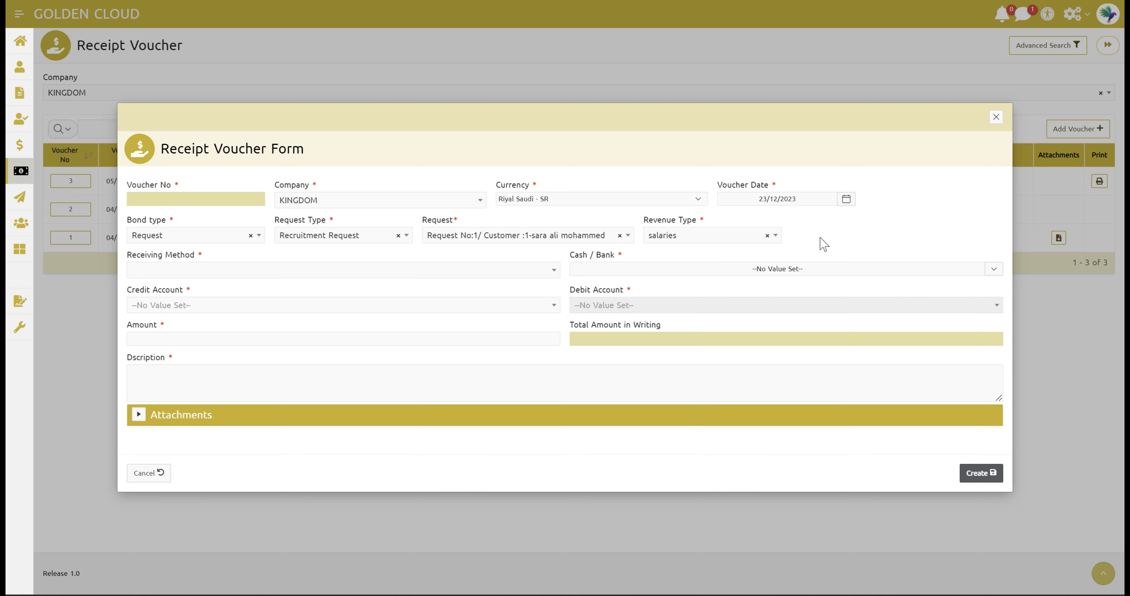
Step: Try the Bank Transfer and Cash receiving methods and compare the Cash / Bank choices offered for each
left_click(275, 276)
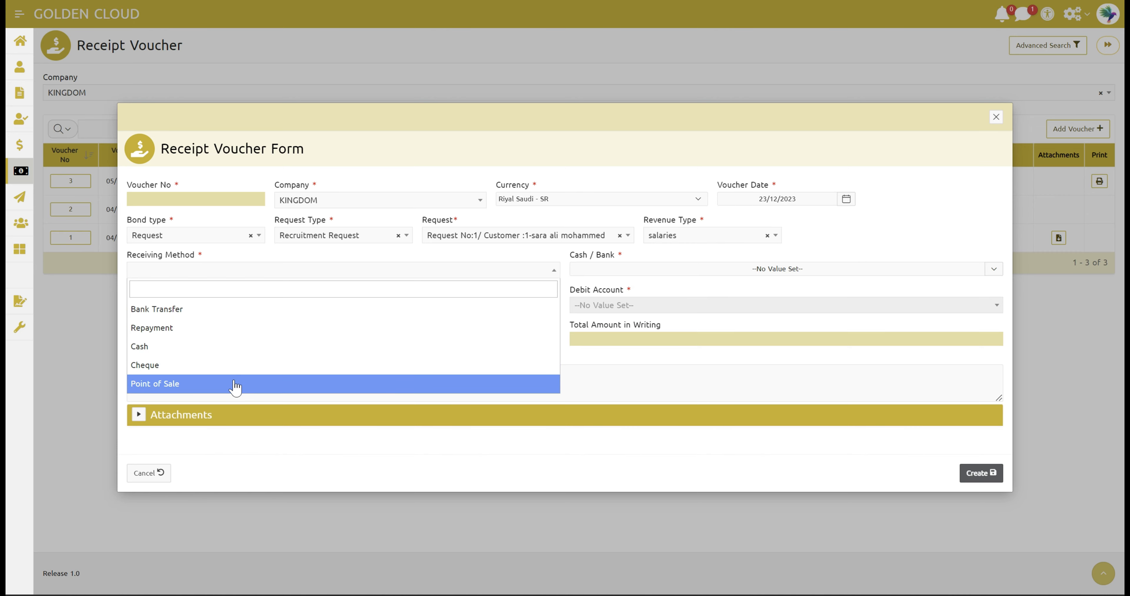
left_click(199, 316)
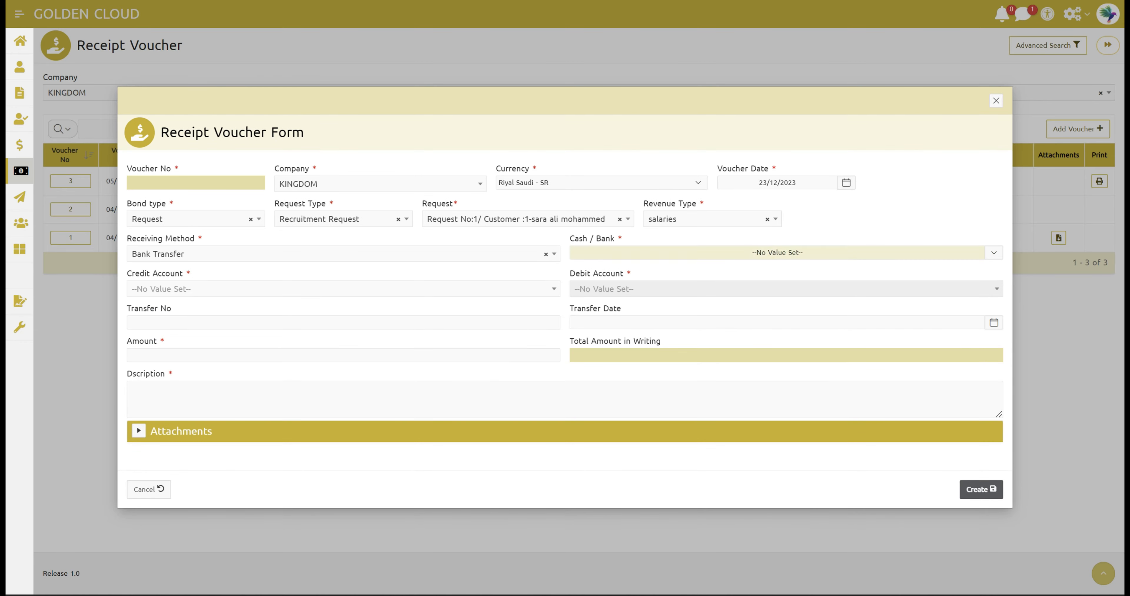
left_click(651, 253)
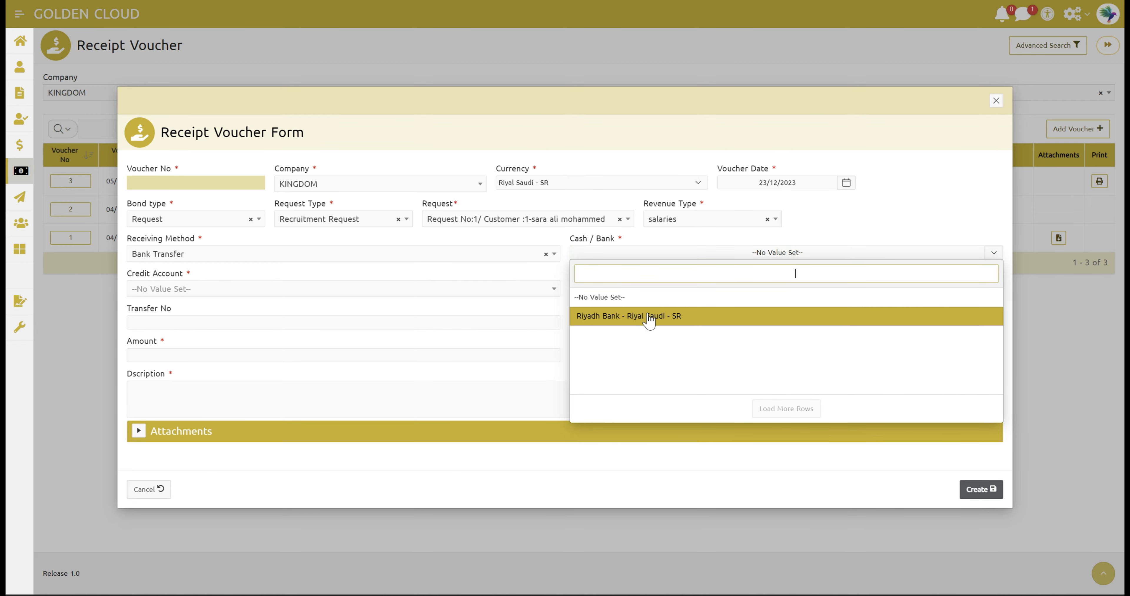
left_click(393, 261)
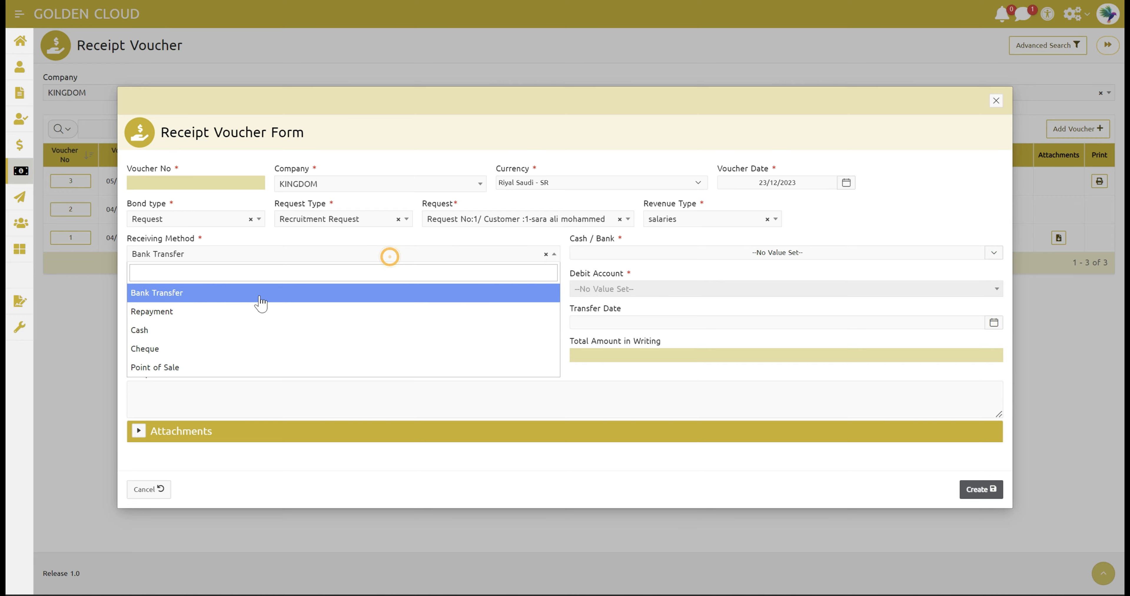
left_click(168, 329)
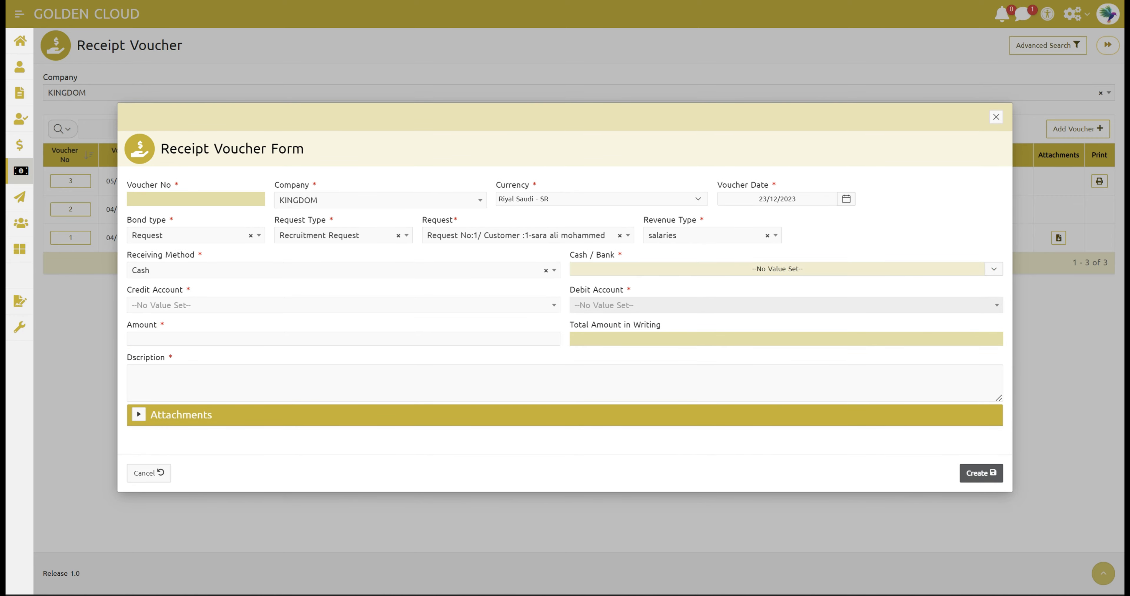
left_click(632, 270)
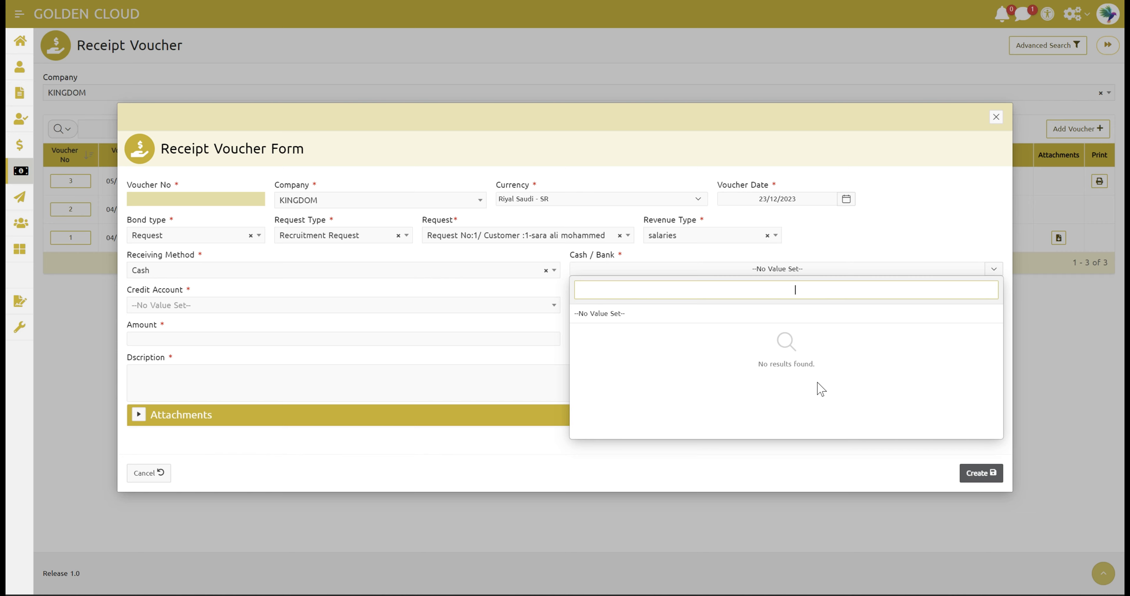
Step: Set the receiving method to Bank Transfer and the Cash / Bank to Riyadh Bank - Riyal Saudi - SR
left_click(406, 270)
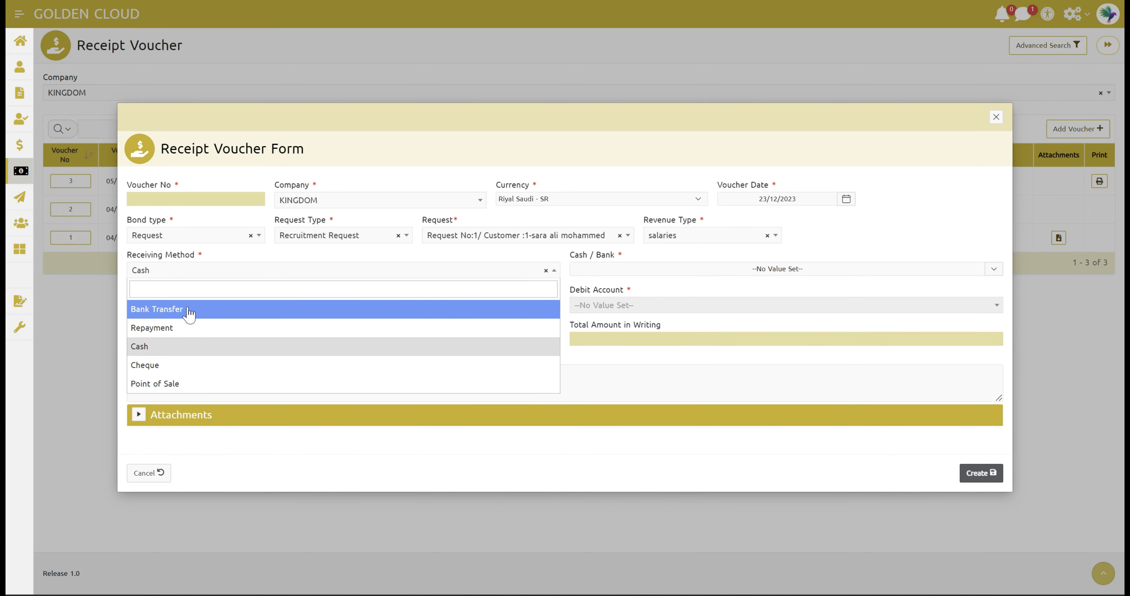
left_click(189, 310)
left_click(614, 257)
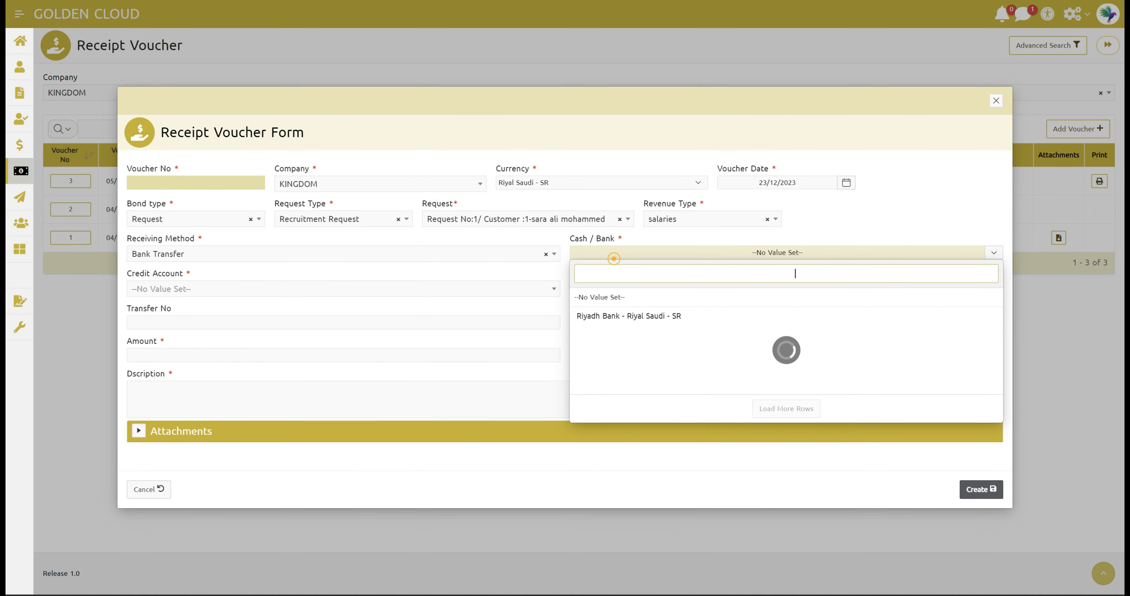
left_click(650, 318)
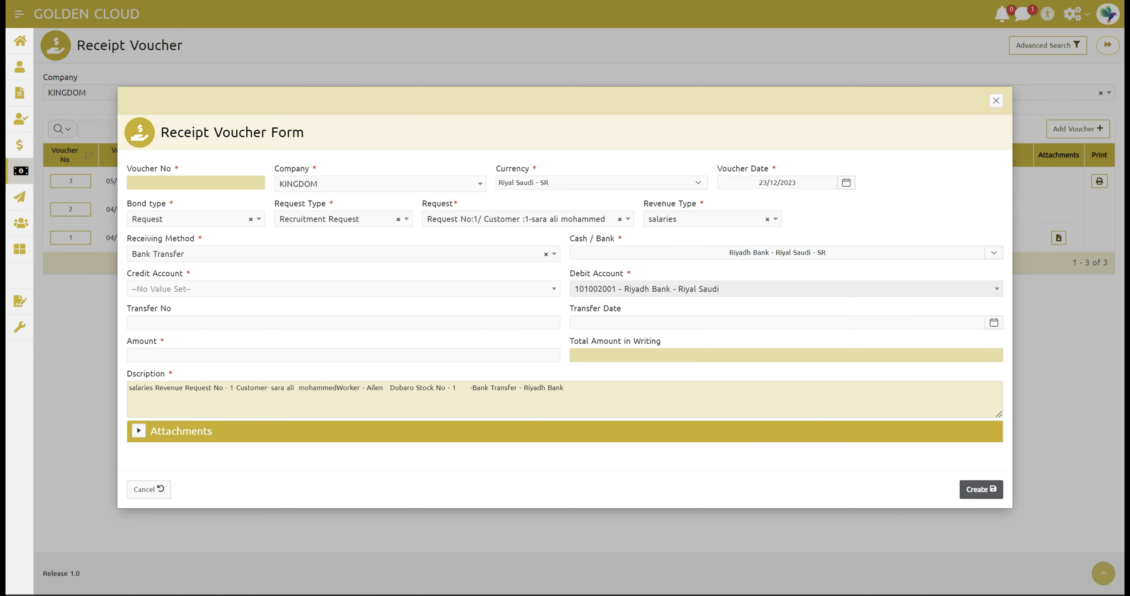
Step: Search the credit accounts for "wag" and select Labor wages revenues for Requests - Riyal Saudi
left_click(240, 290)
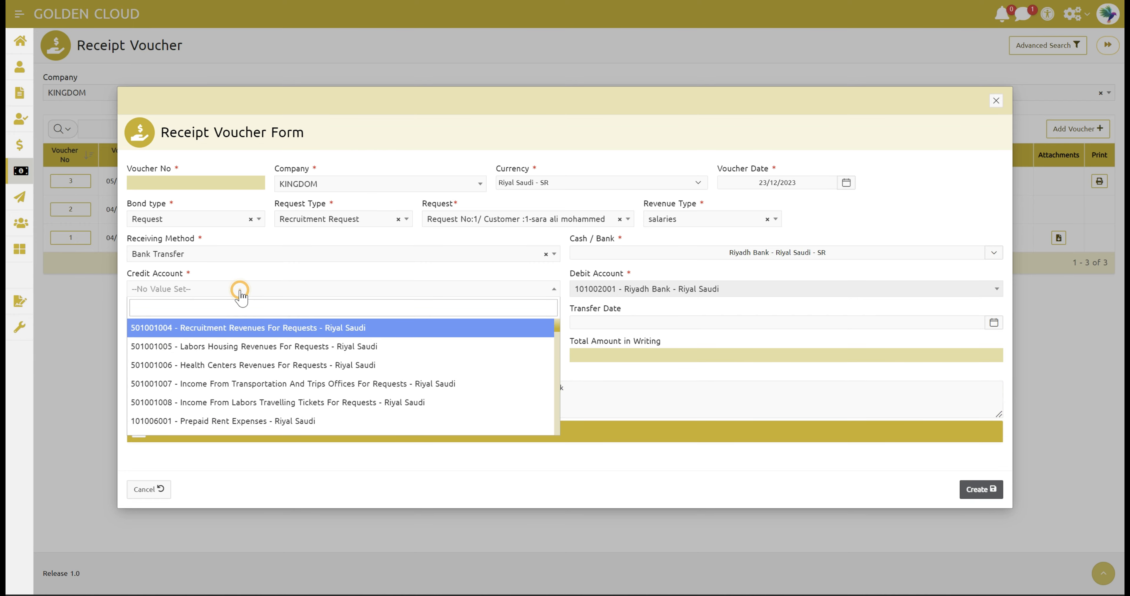
left_click(251, 308)
type("wag")
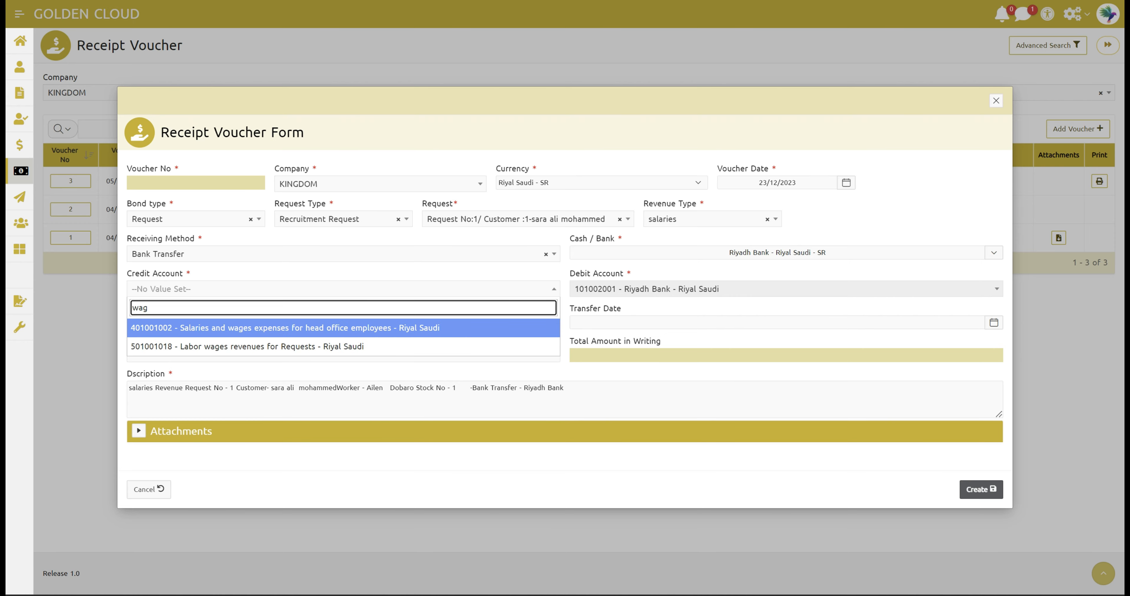
left_click(259, 347)
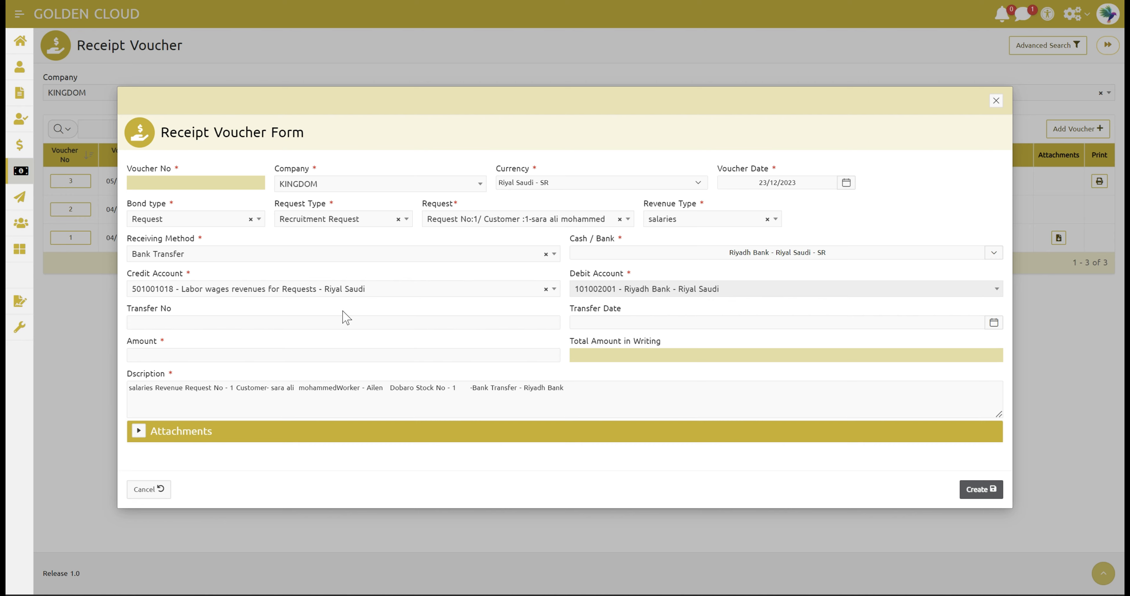
Step: Enter the bank transfer number and set the transfer date to 23/12/2023
left_click(226, 325)
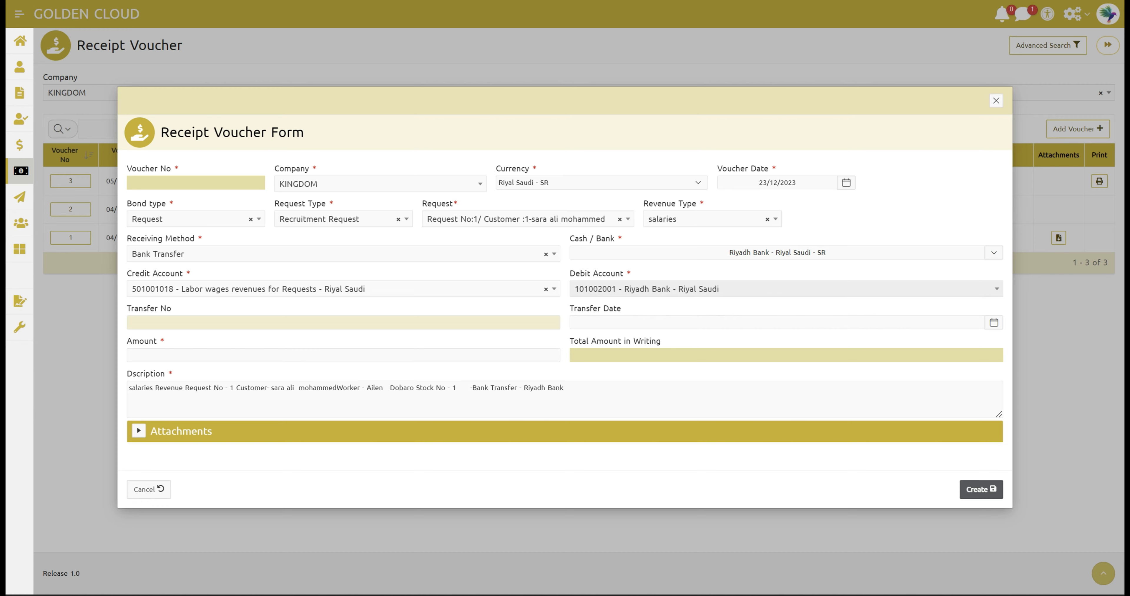
left_click(386, 322)
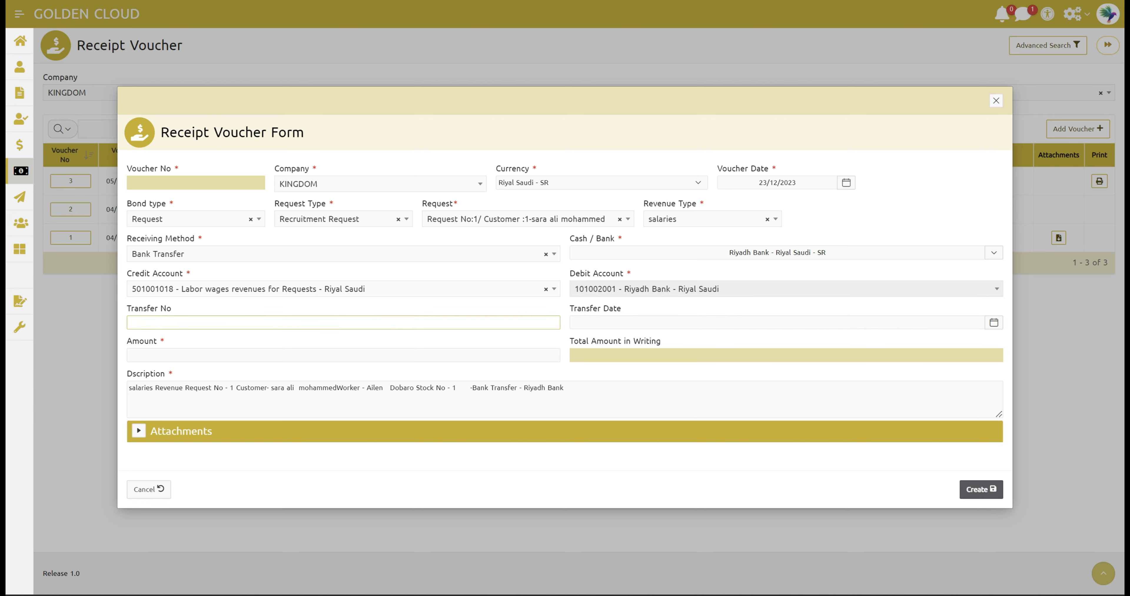
type("77668866")
left_click(654, 324)
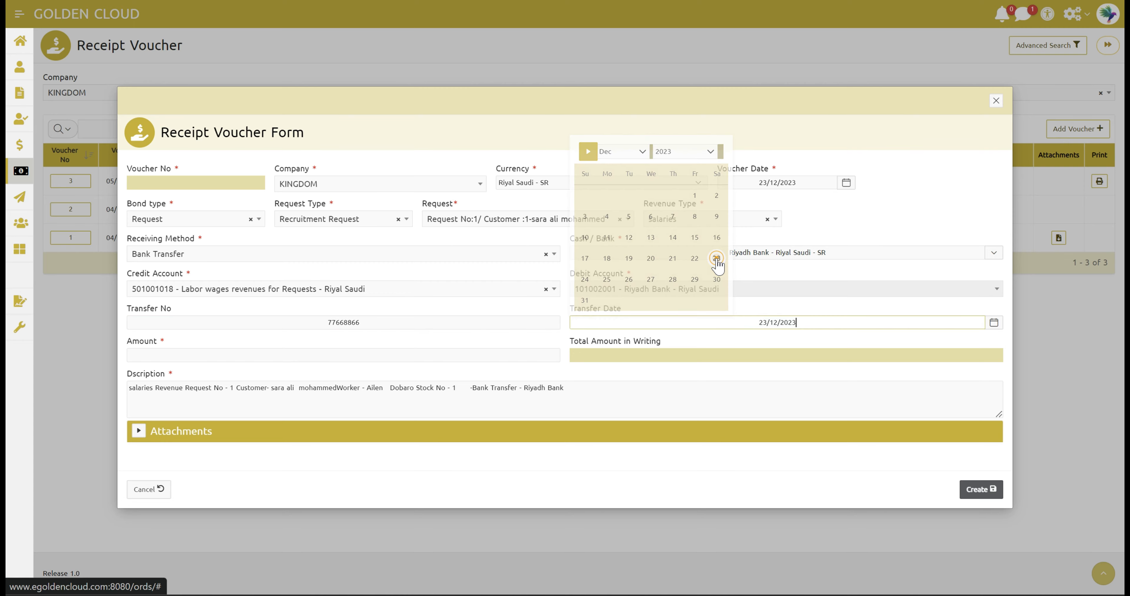
left_click(717, 260)
Step: Set the receipt voucher's amount to 2000
left_click(344, 355)
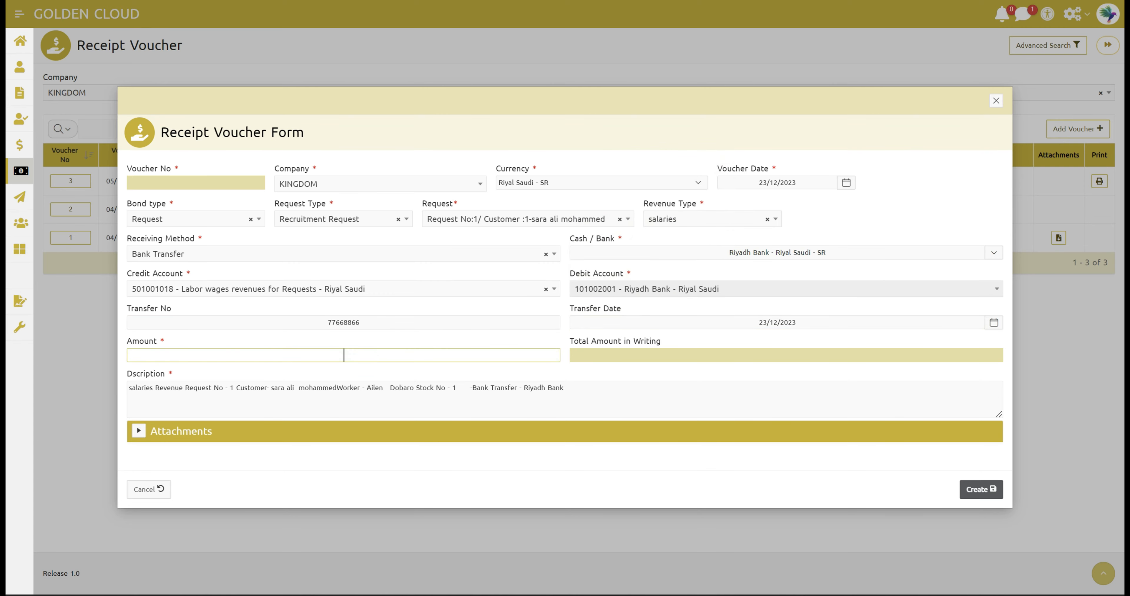
type("2000")
left_click(391, 367)
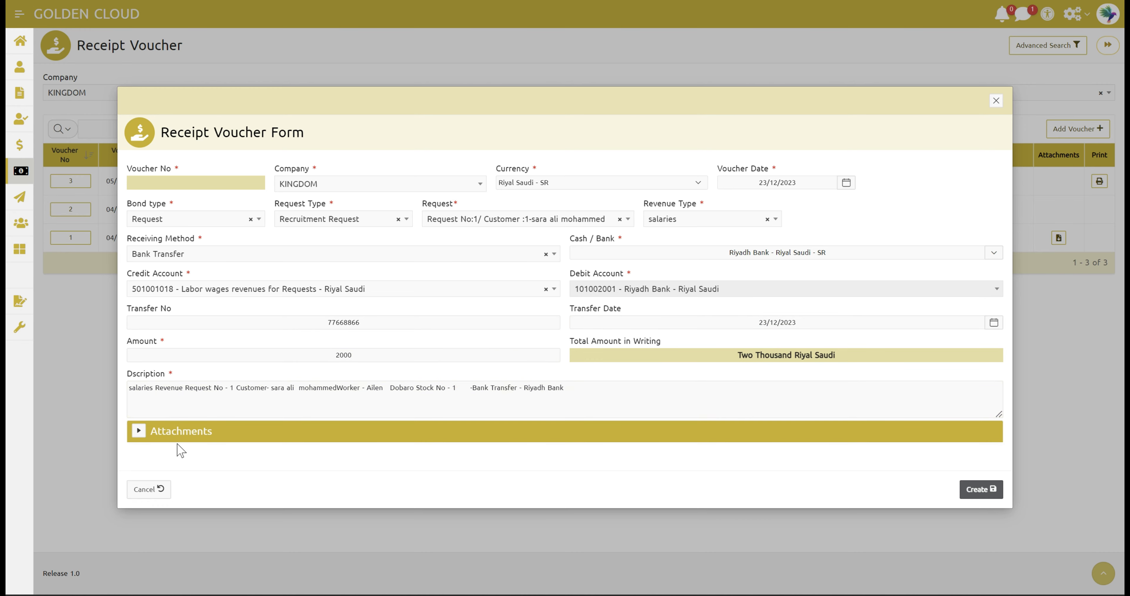
Step: Attach the image file fwvjkkte2do31.webp to the receipt voucher
left_click(138, 431)
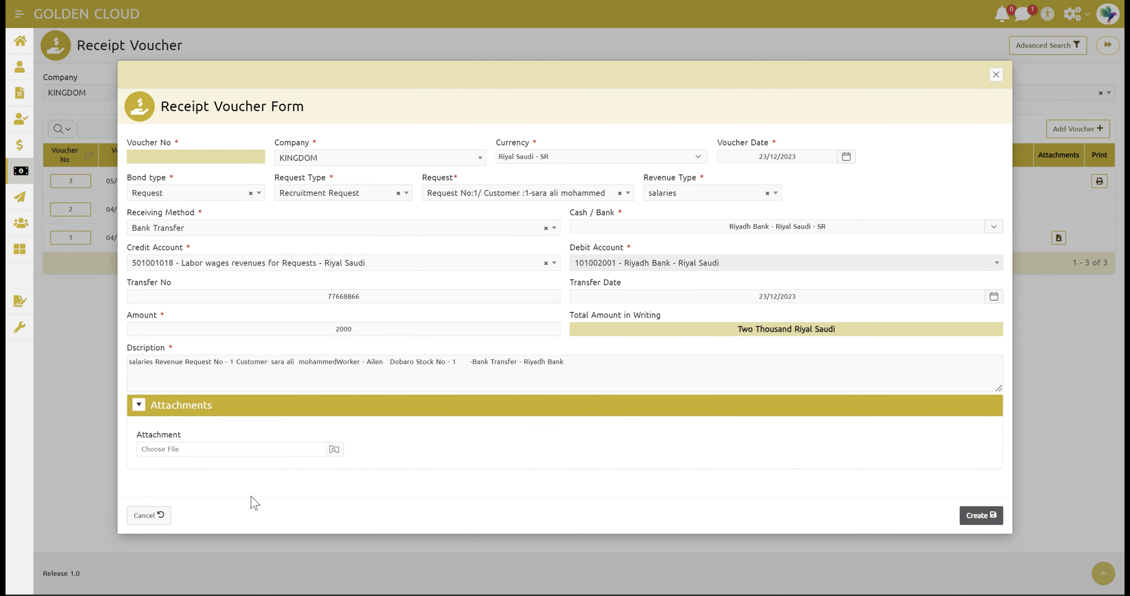
left_click(226, 452)
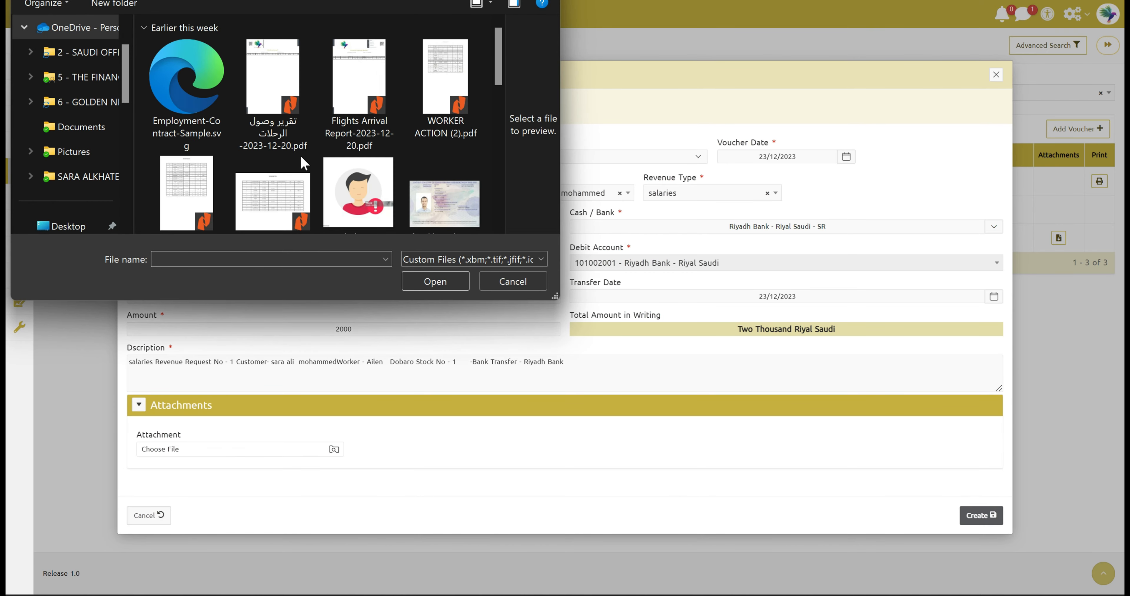
left_click_drag(301, 113, 287, 98)
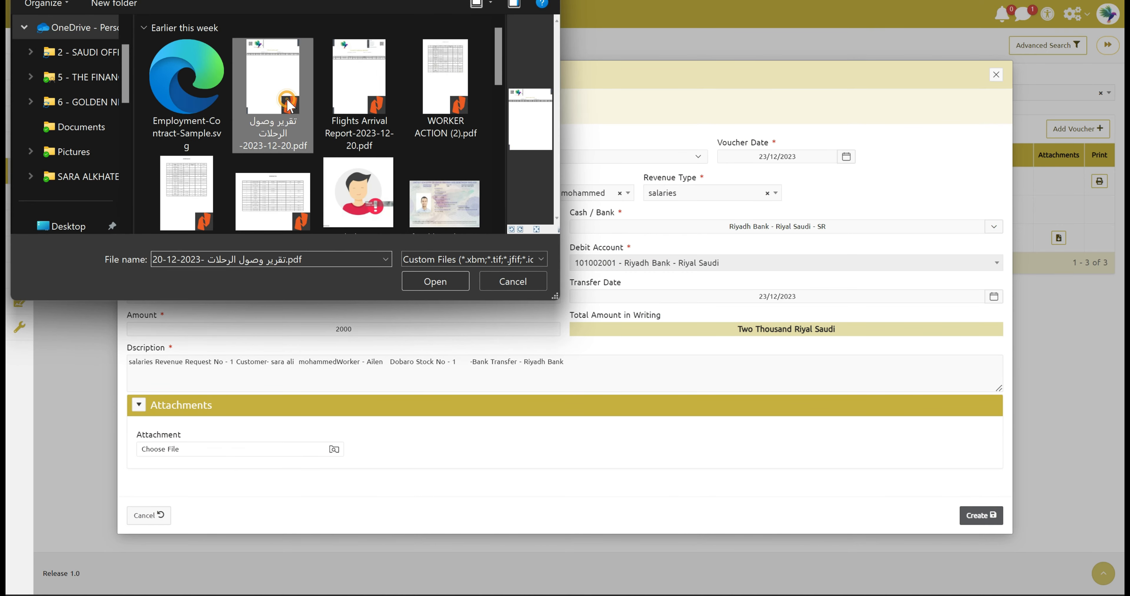
left_click(423, 215)
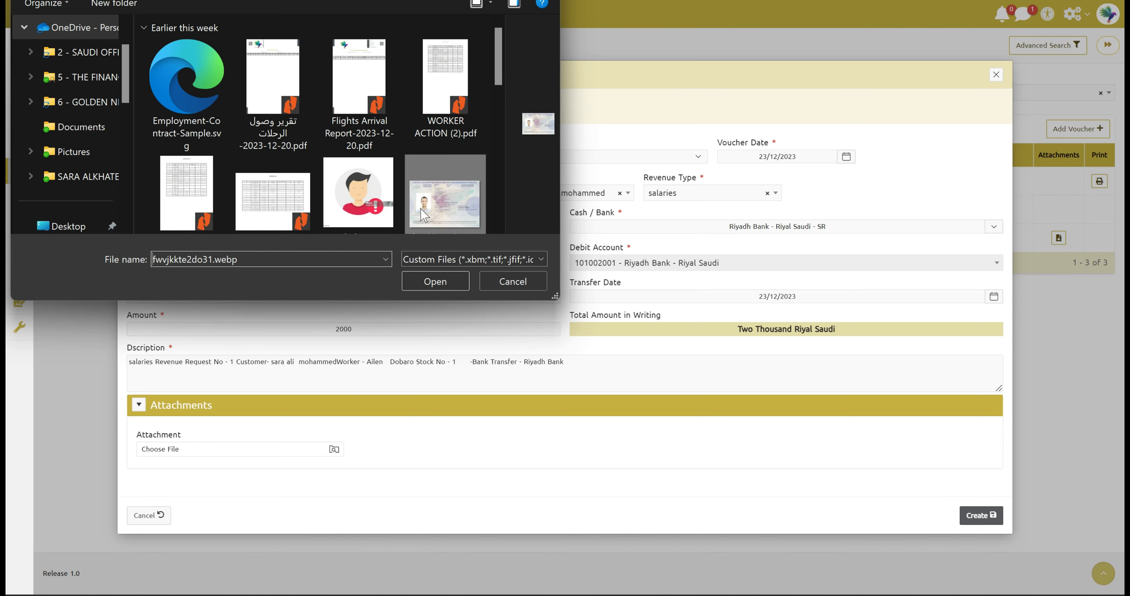
left_click(439, 281)
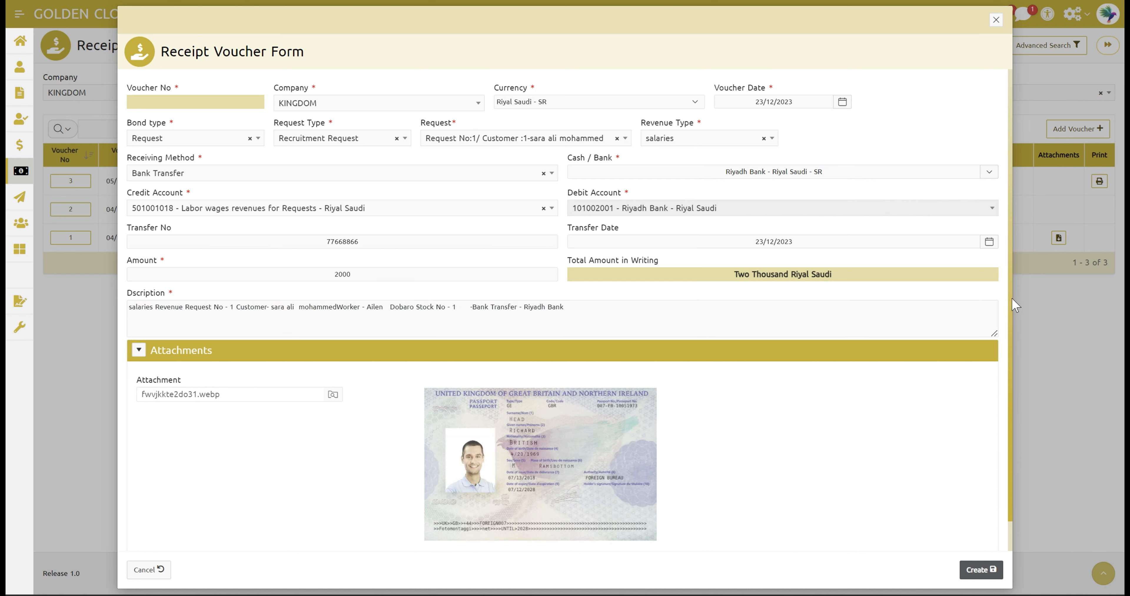
Step: Create the completed salaries receipt voucher
left_click_drag(1005, 259, 1008, 213)
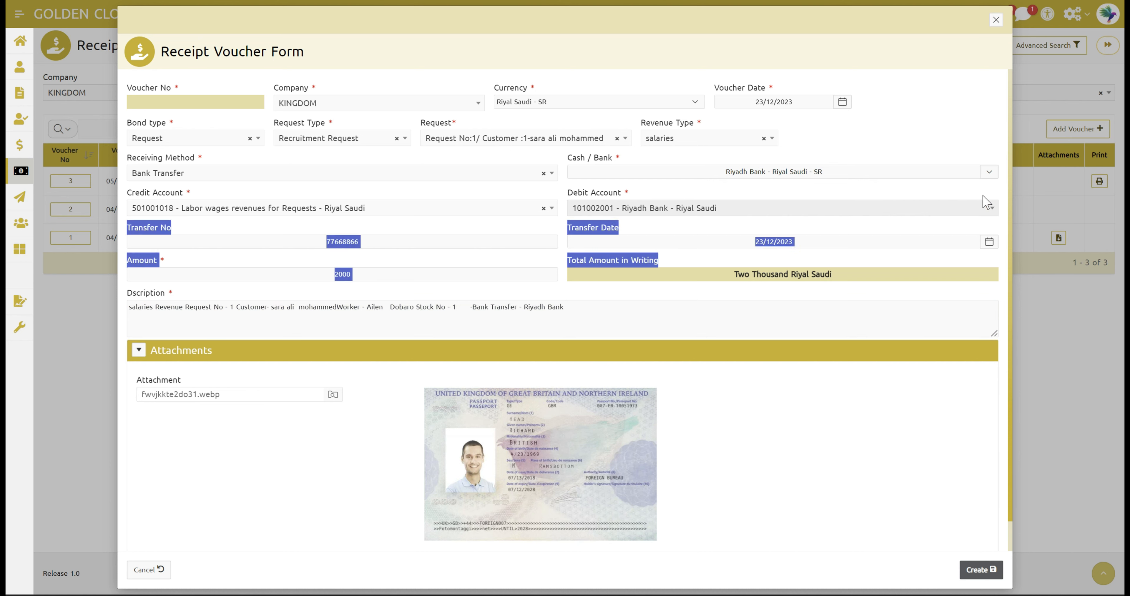
left_click(902, 137)
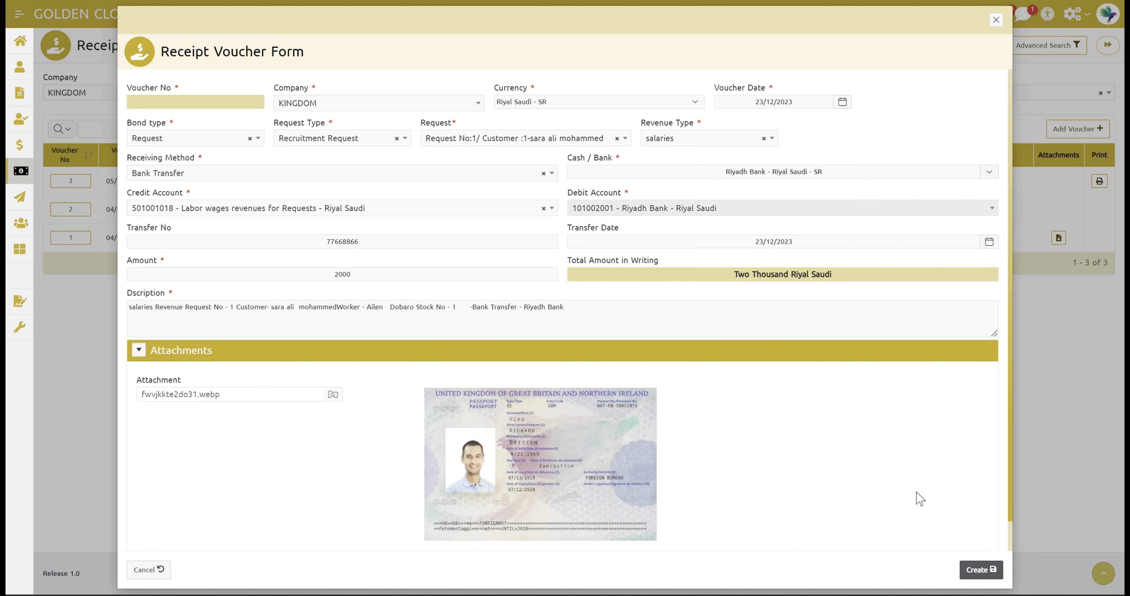
left_click(975, 578)
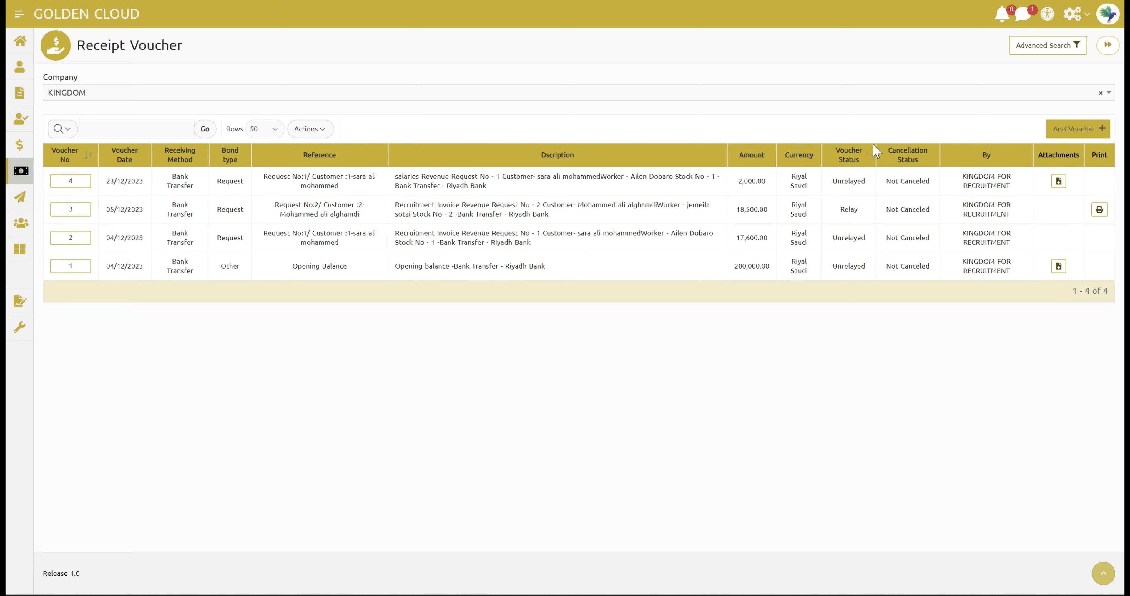
Step: Examine the new 23/12/2023 voucher's voucher status, cancellation status and attachment entry in the receipt voucher list
double_click(849, 181)
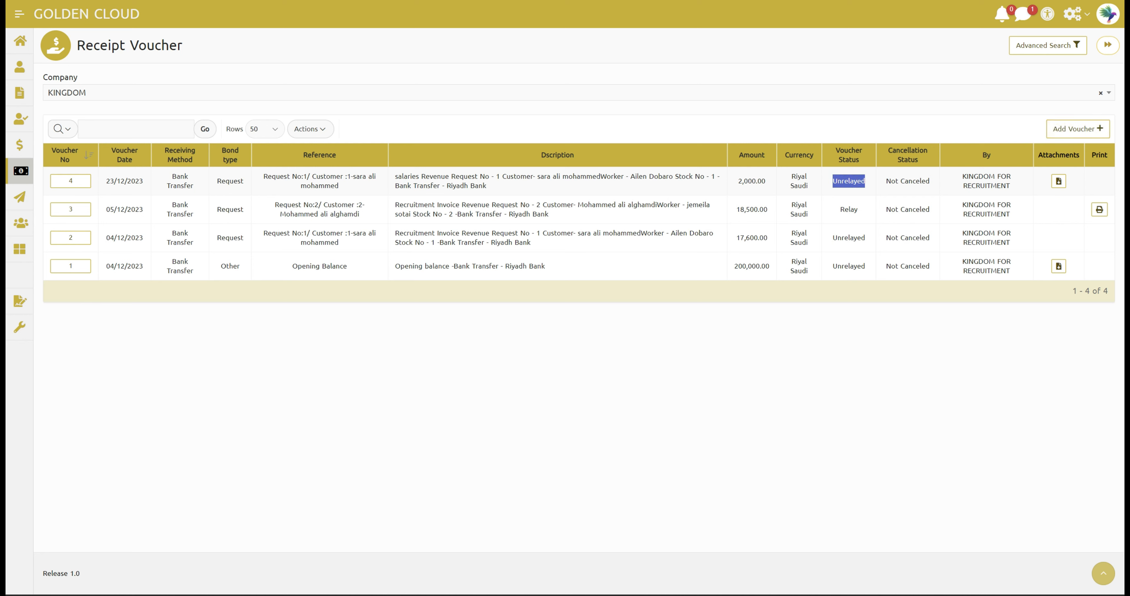
left_click(914, 183)
triple_click(894, 181)
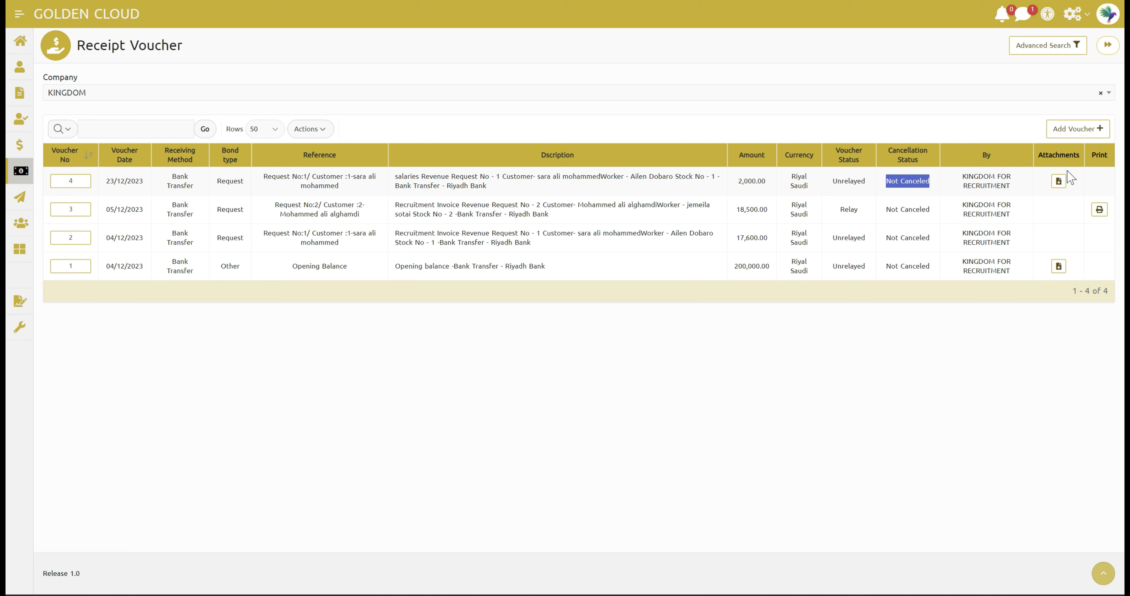
left_click(1041, 187)
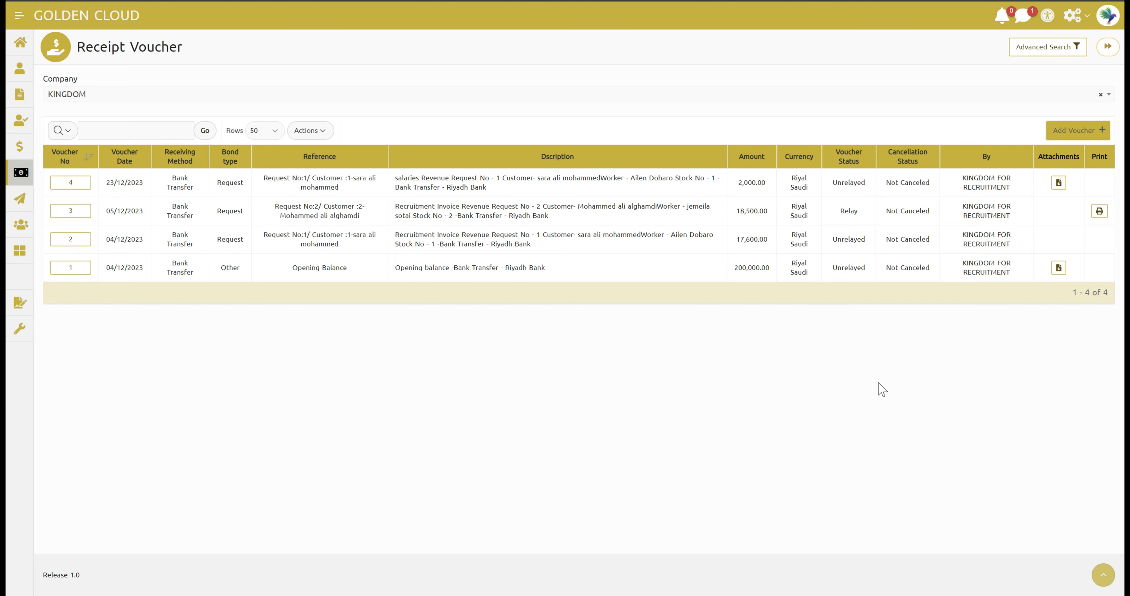
Step: Start a new receipt voucher with bond type Customer and select the first listed customer
left_click(1098, 141)
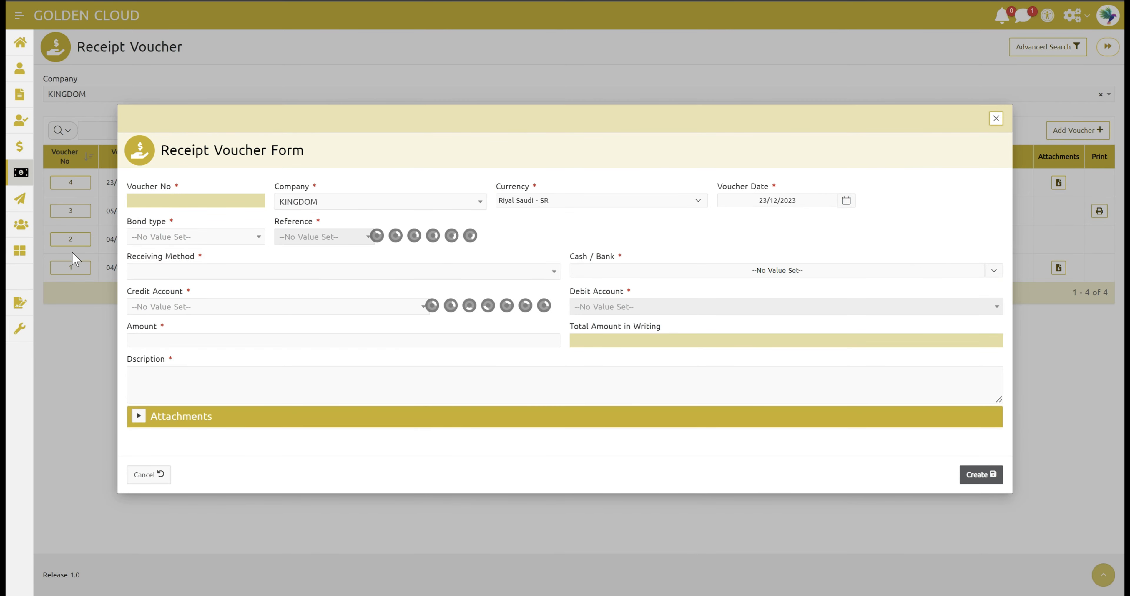
left_click(171, 246)
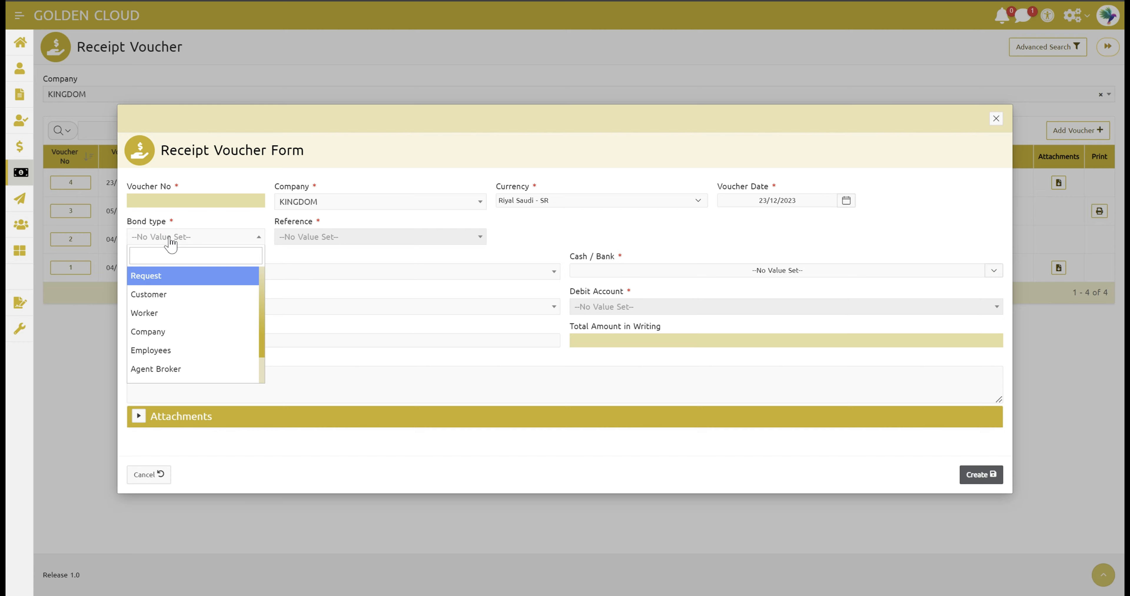
left_click(186, 297)
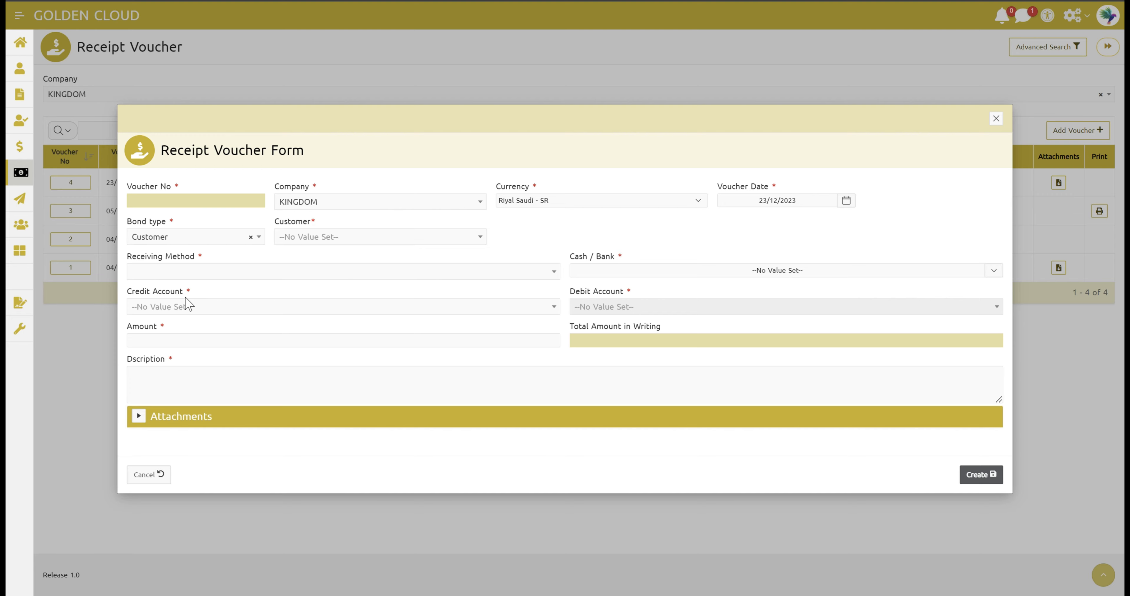
left_click(306, 243)
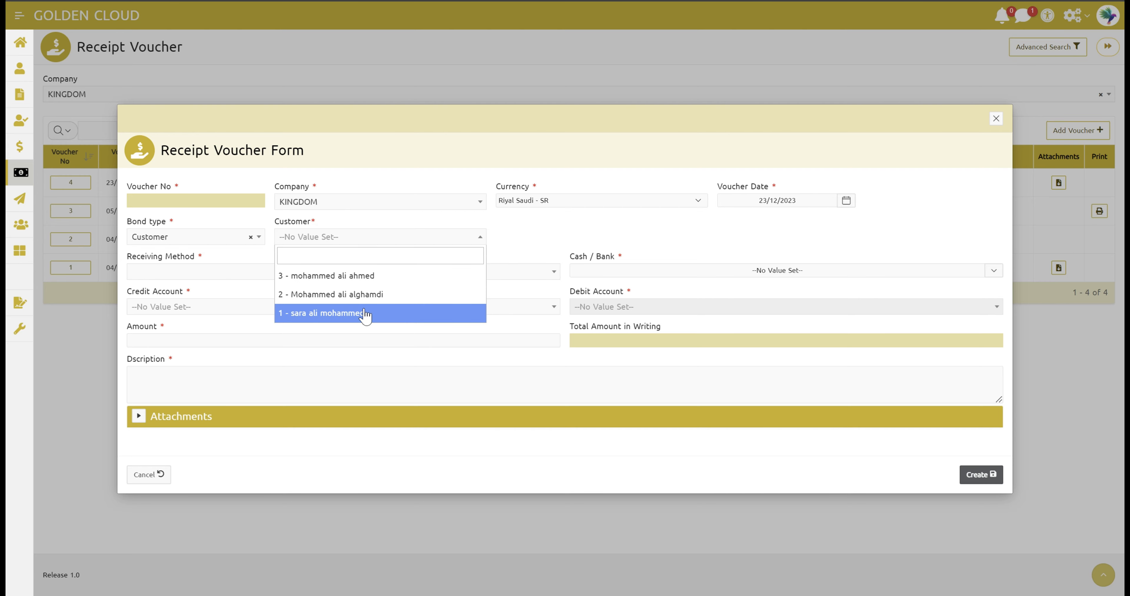
left_click(343, 283)
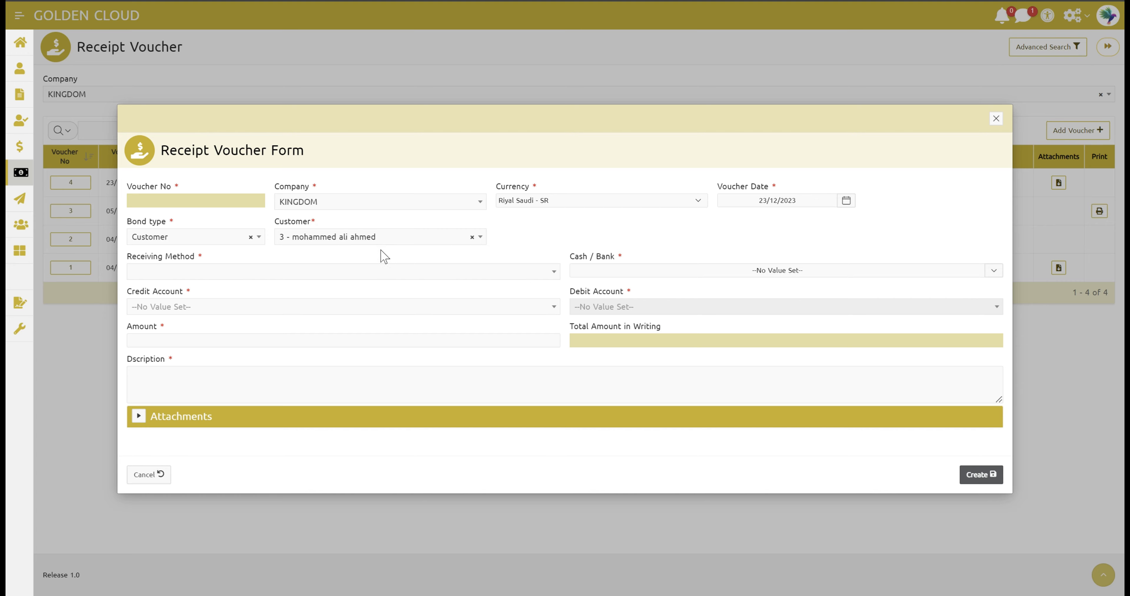
Step: Change the receipt voucher's bond type to Company and select WhiteDiamond as the company
left_click(219, 238)
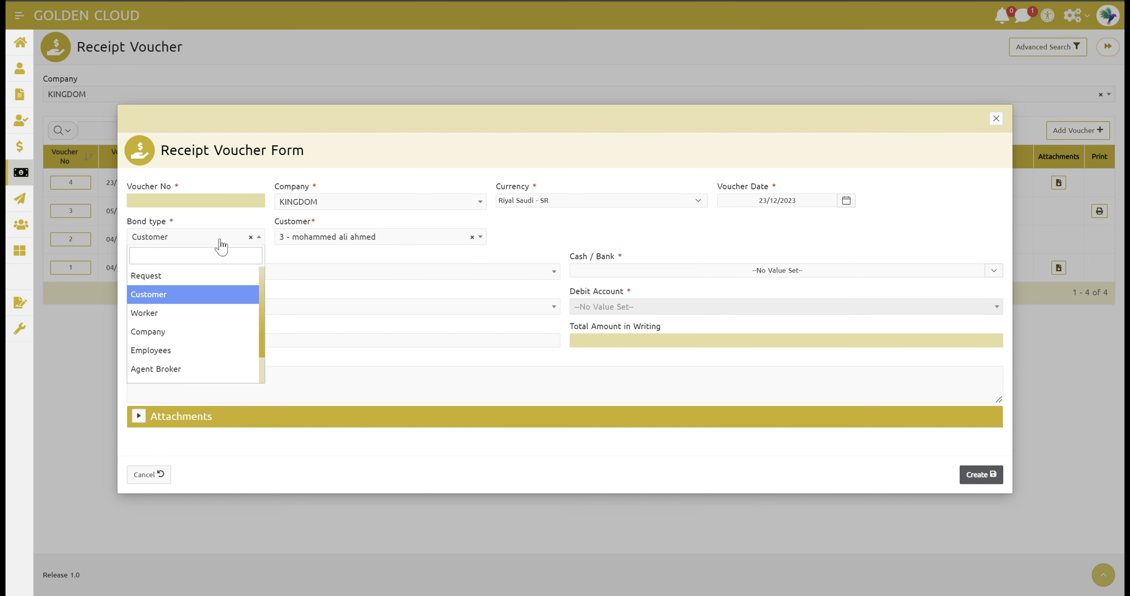
left_click(248, 240)
left_click(251, 238)
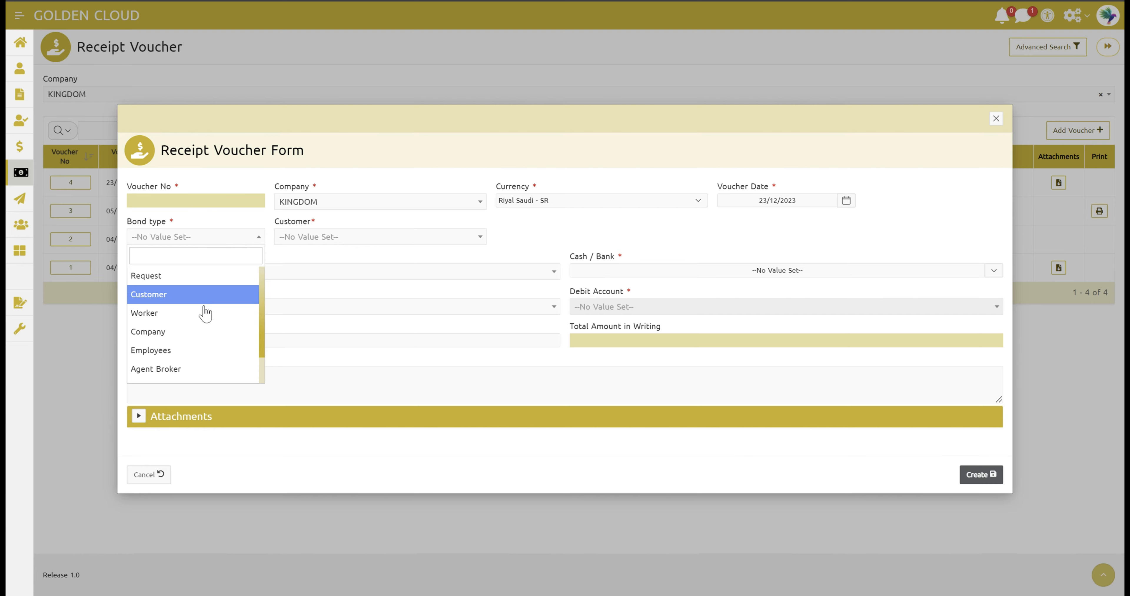
left_click(199, 331)
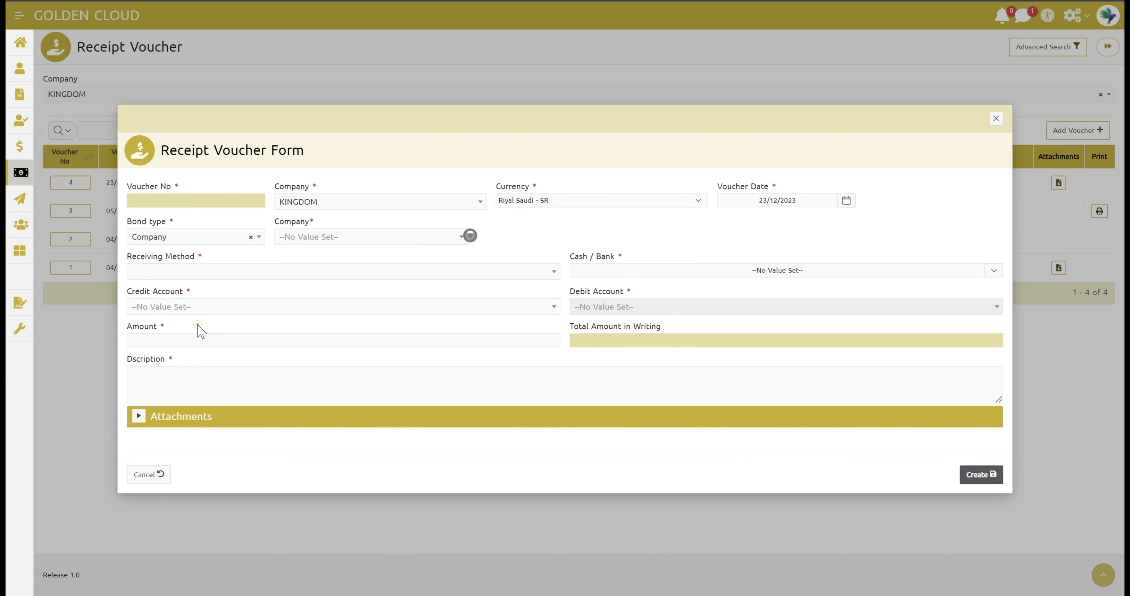
left_click(321, 241)
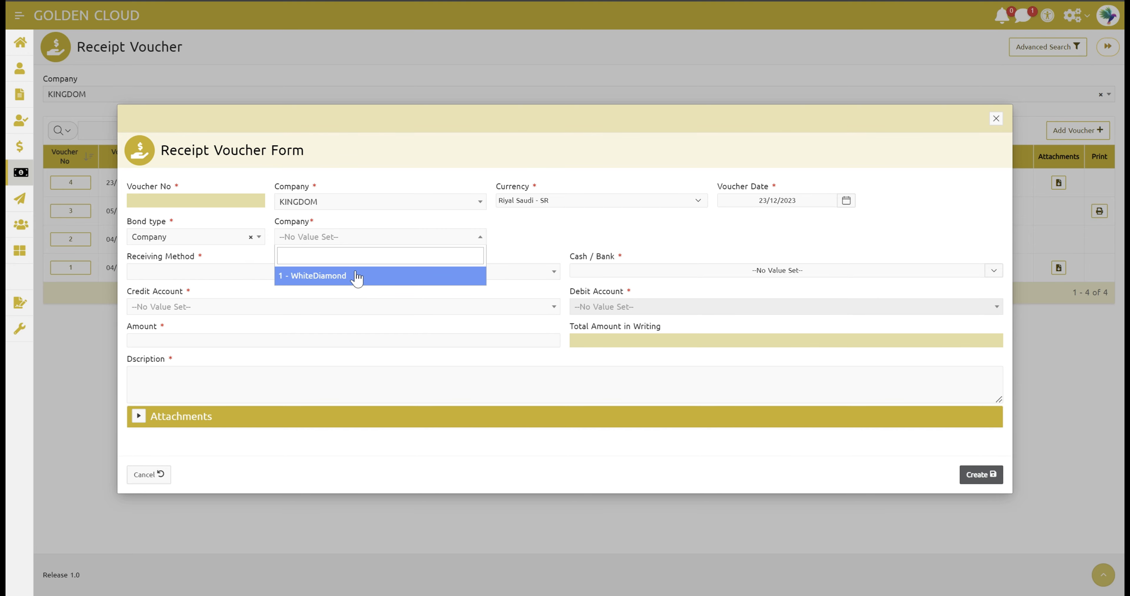
left_click(306, 280)
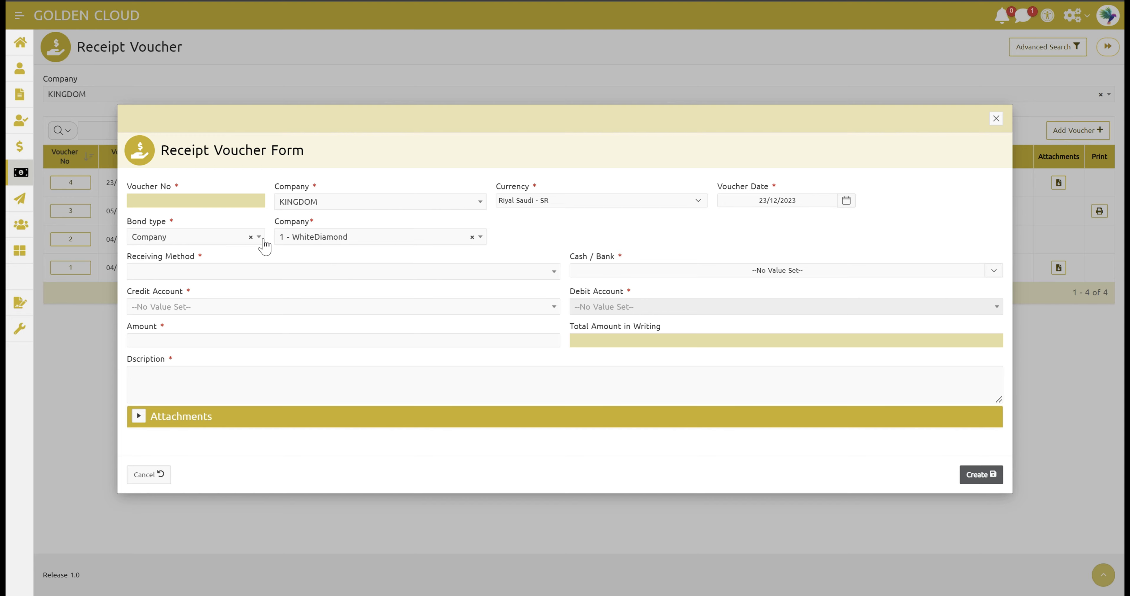
Step: Switch the receipt voucher's bond type to Employees and show the employees available for selection
left_click(253, 241)
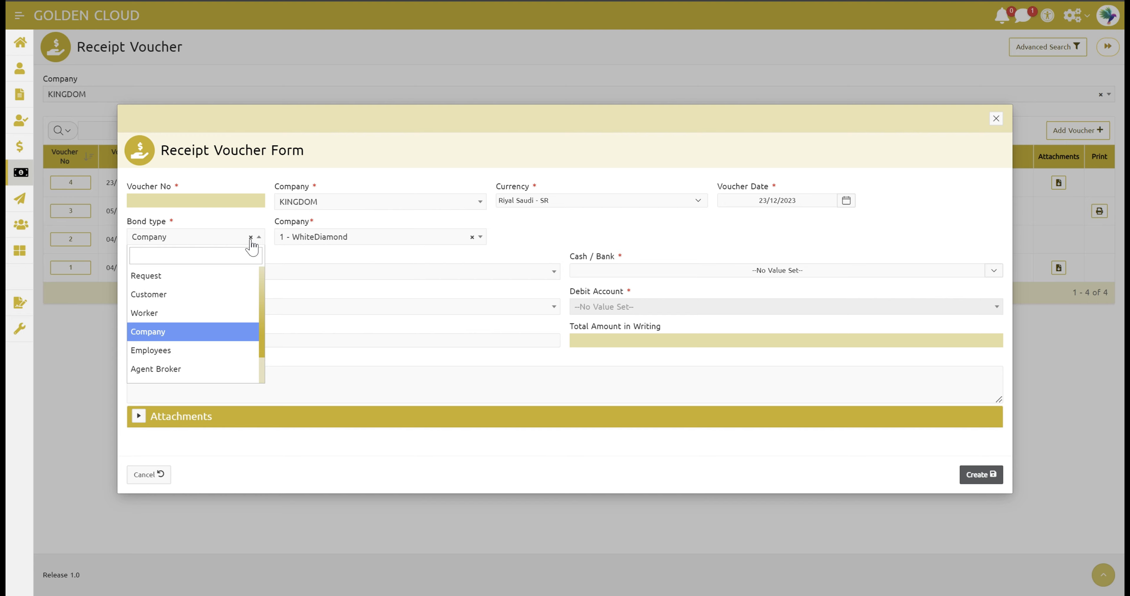
left_click_drag(264, 289, 264, 307)
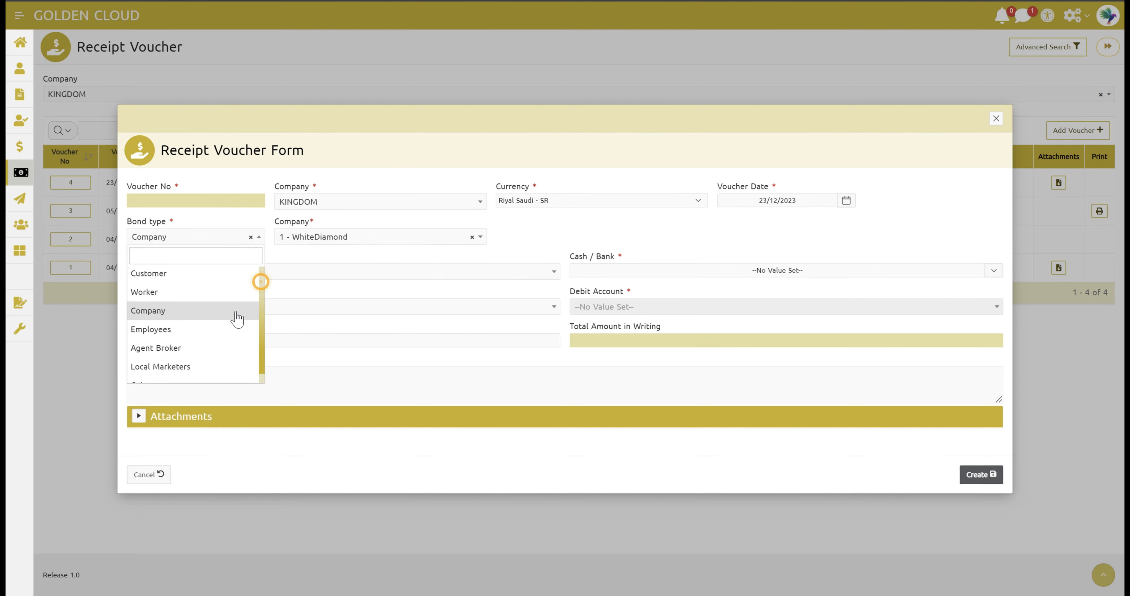
left_click(187, 328)
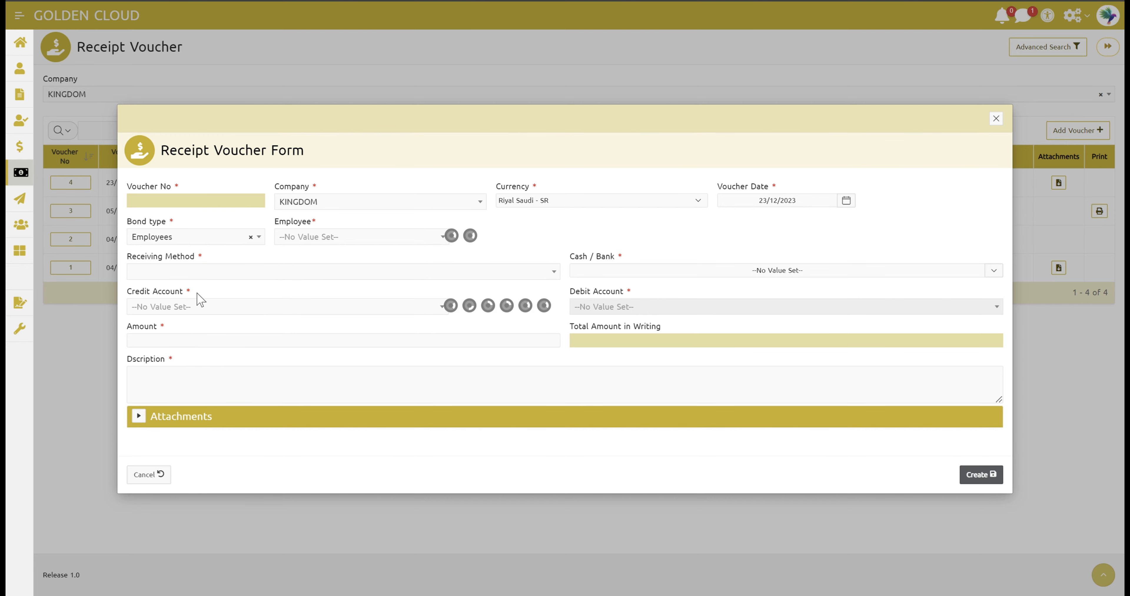
left_click(323, 245)
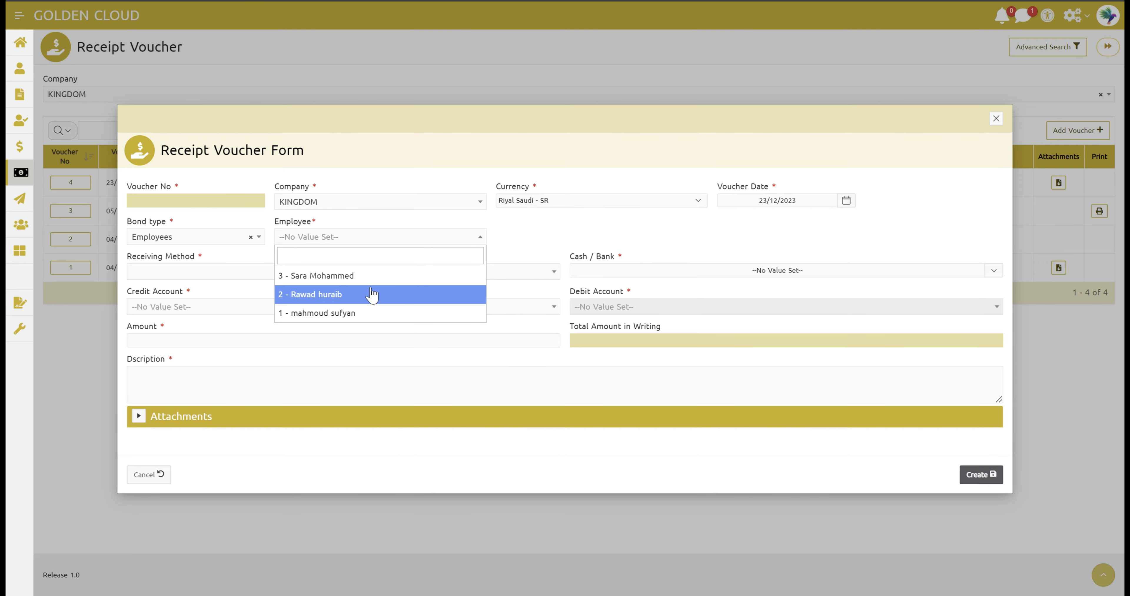
Step: Set the receipt voucher's bond type to Other and close the form without creating the voucher
left_click(219, 233)
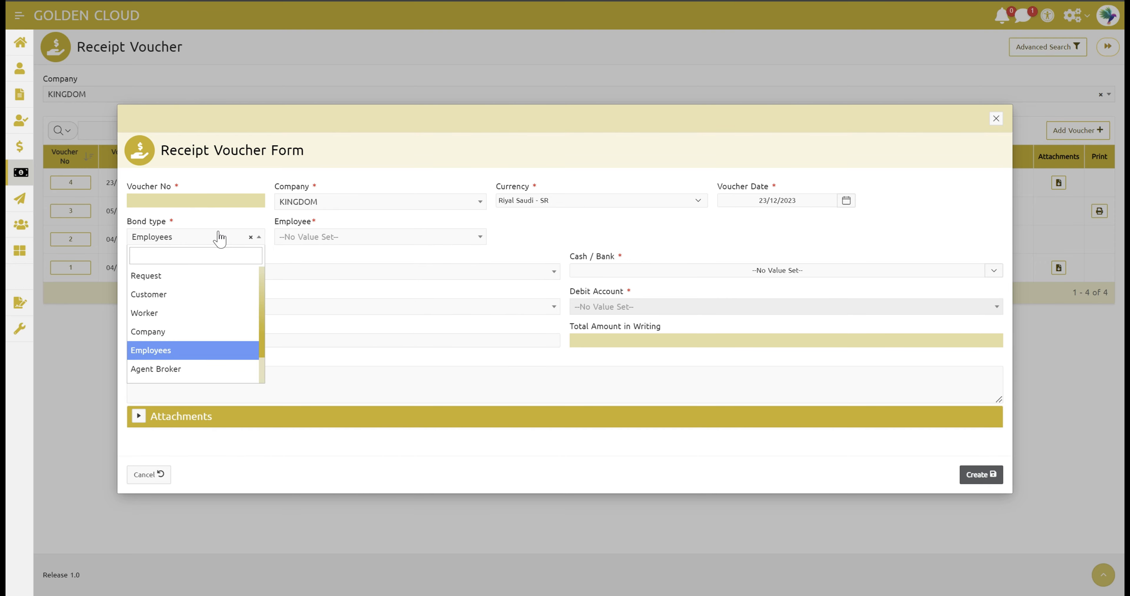
scroll(267, 308, "down", 1)
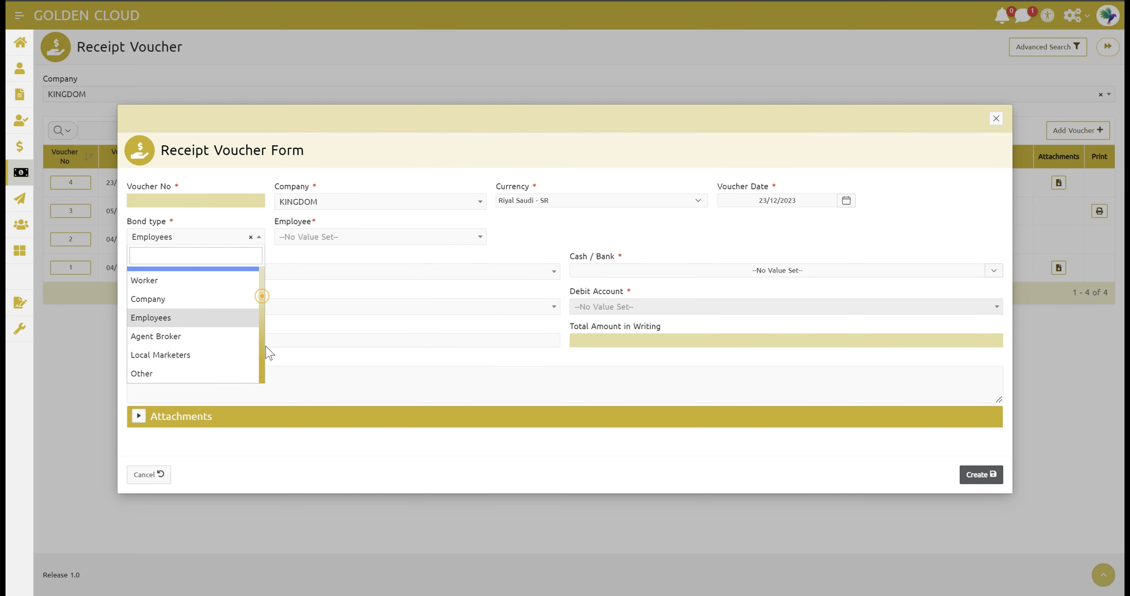
left_click(197, 372)
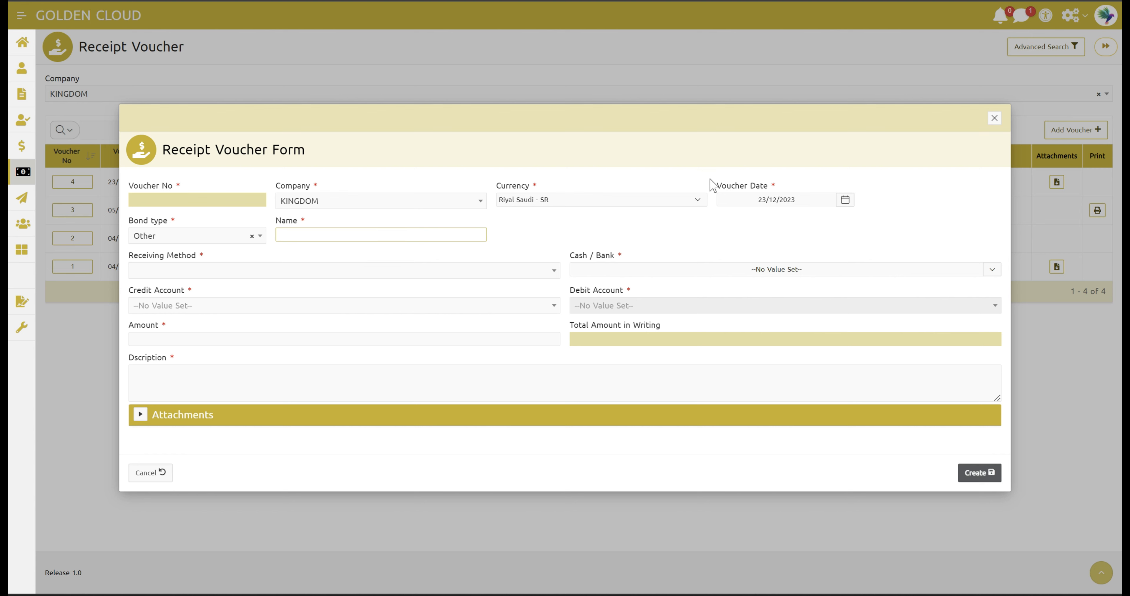
left_click(995, 117)
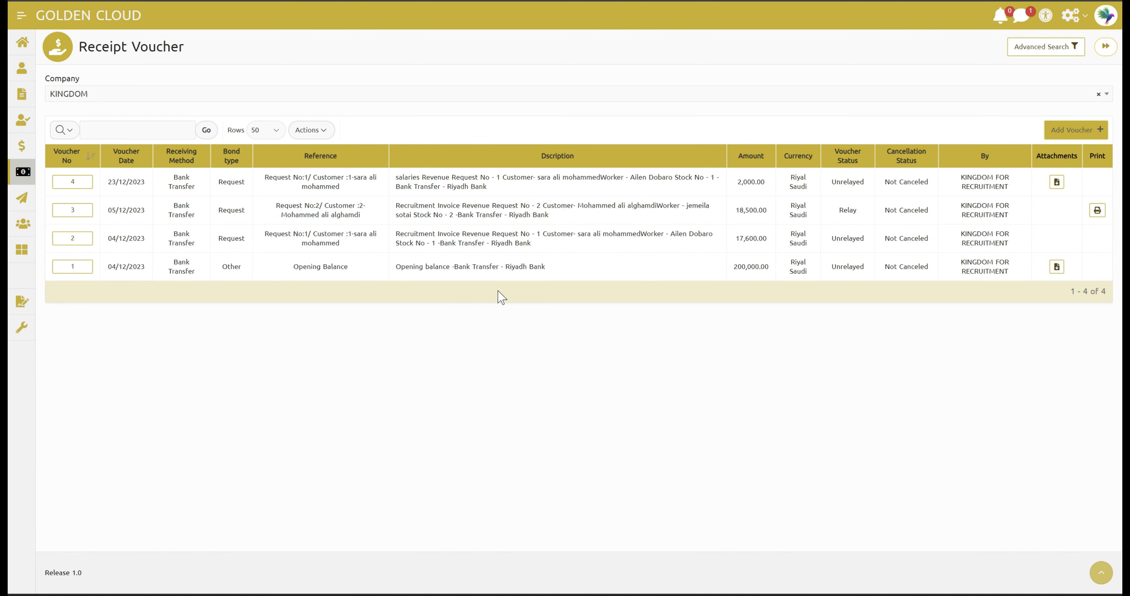
Step: Examine the voucher list's download formats, including PDF page size and orientation and the Excel options, and close the dialog without downloading
left_click(322, 133)
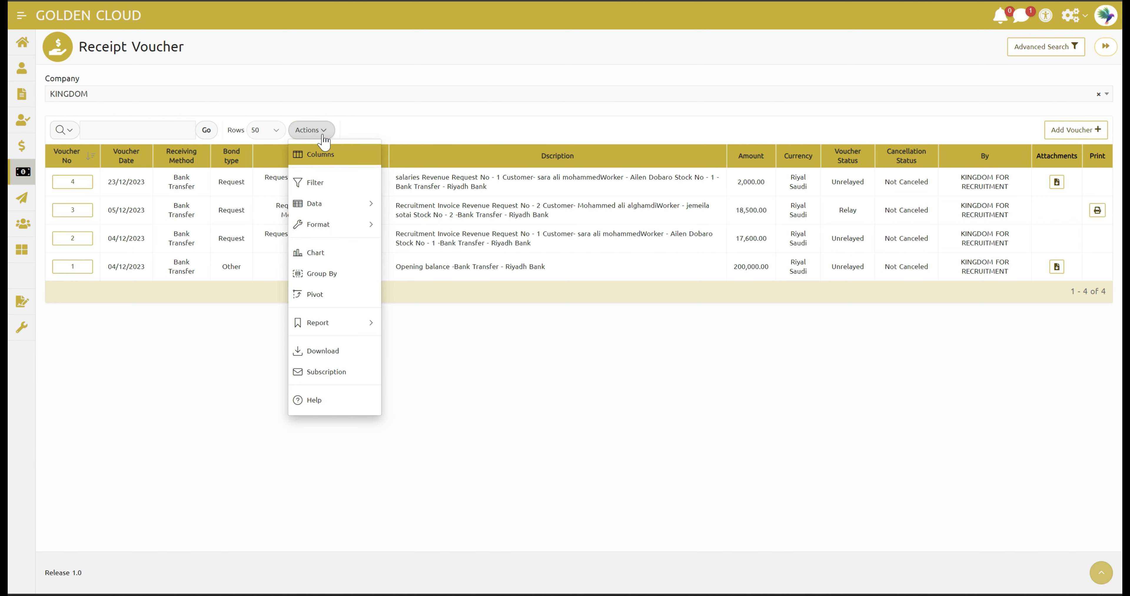
left_click(347, 353)
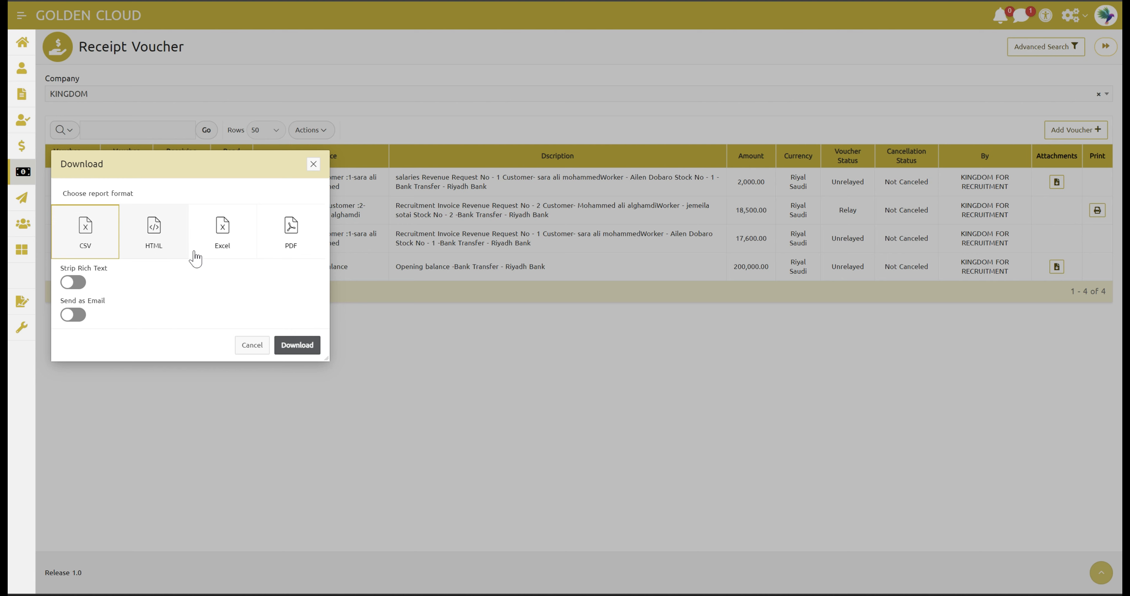
left_click(294, 248)
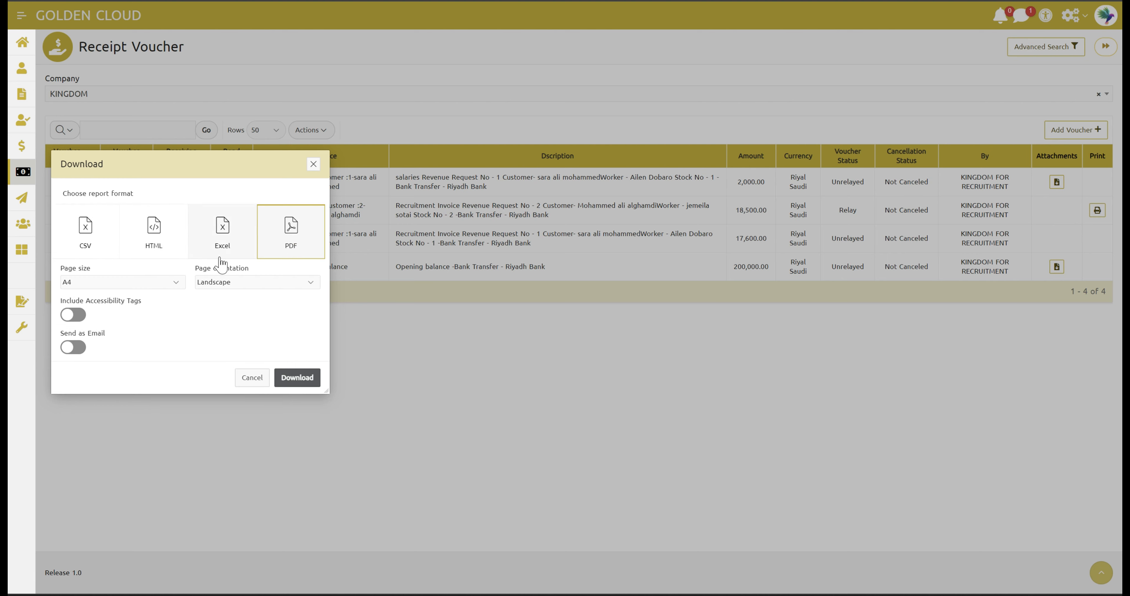
left_click(148, 279)
left_click(148, 283)
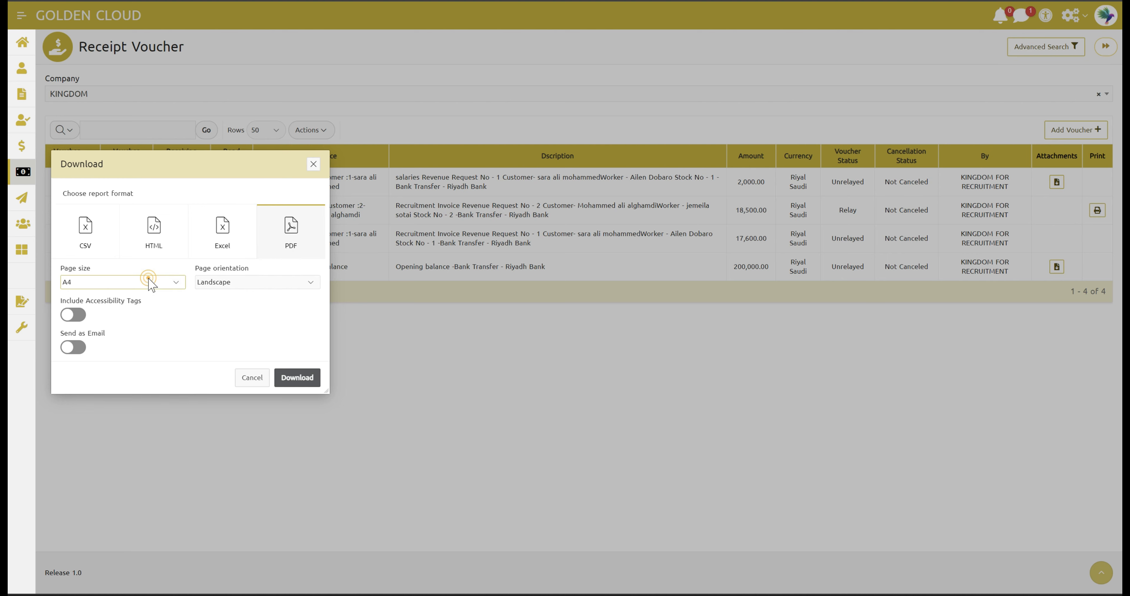
left_click(260, 286)
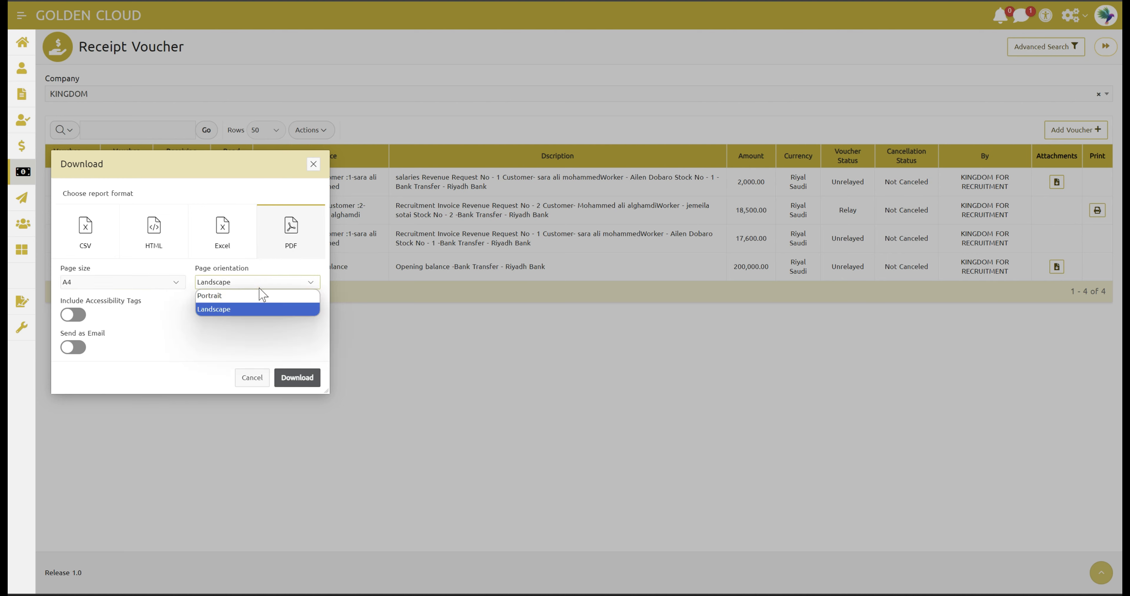
left_click(259, 285)
left_click(237, 235)
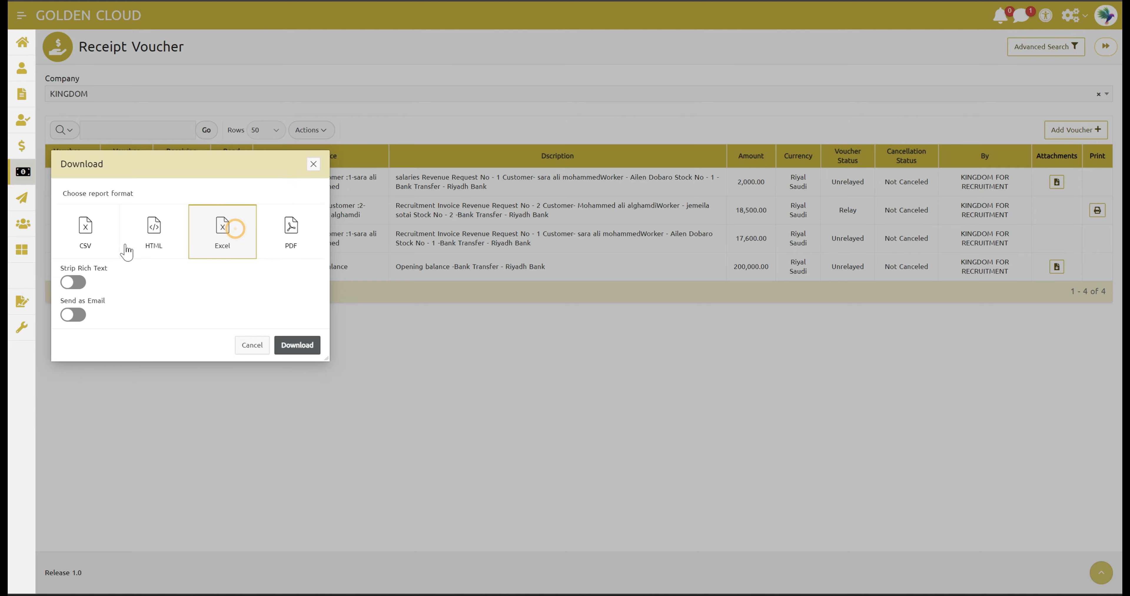
left_click(313, 164)
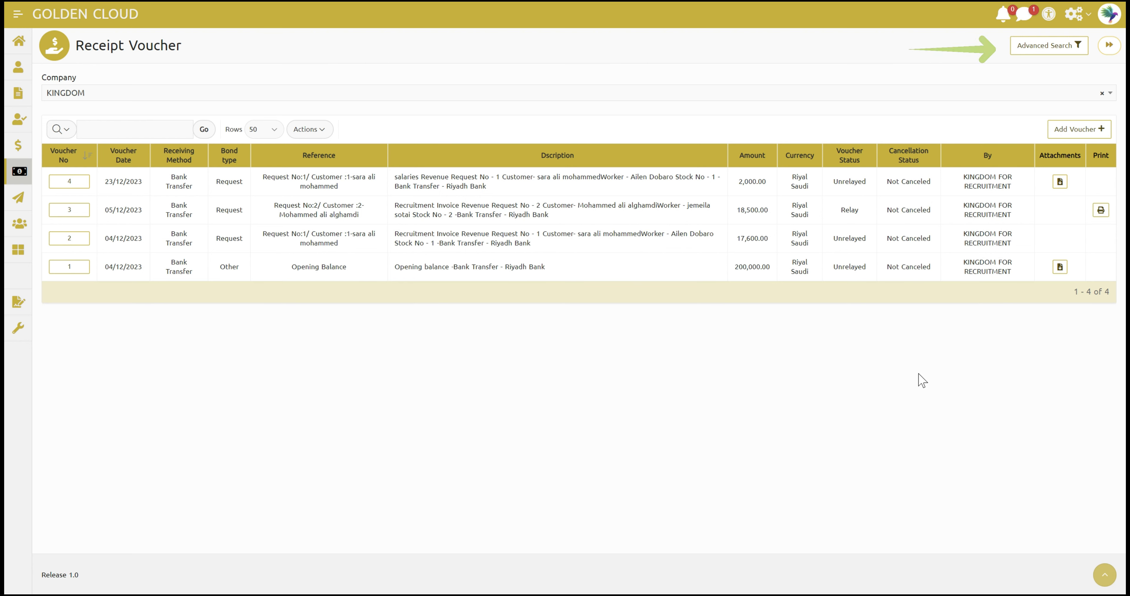
Step: Show the advanced search filters for receipt vouchers and view the available date types
left_click(1036, 52)
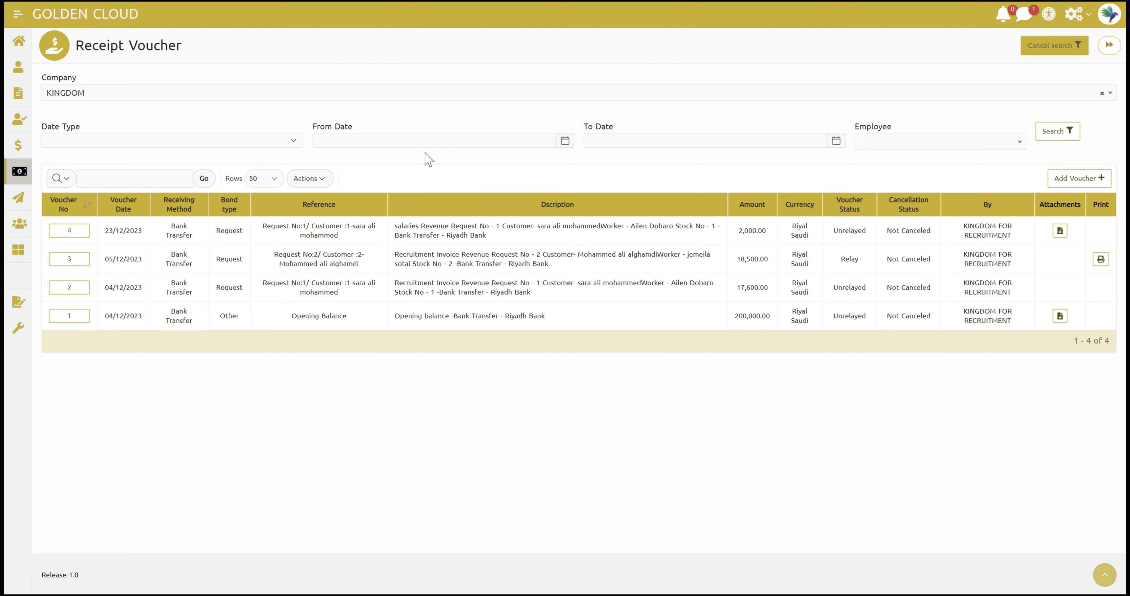
left_click(175, 142)
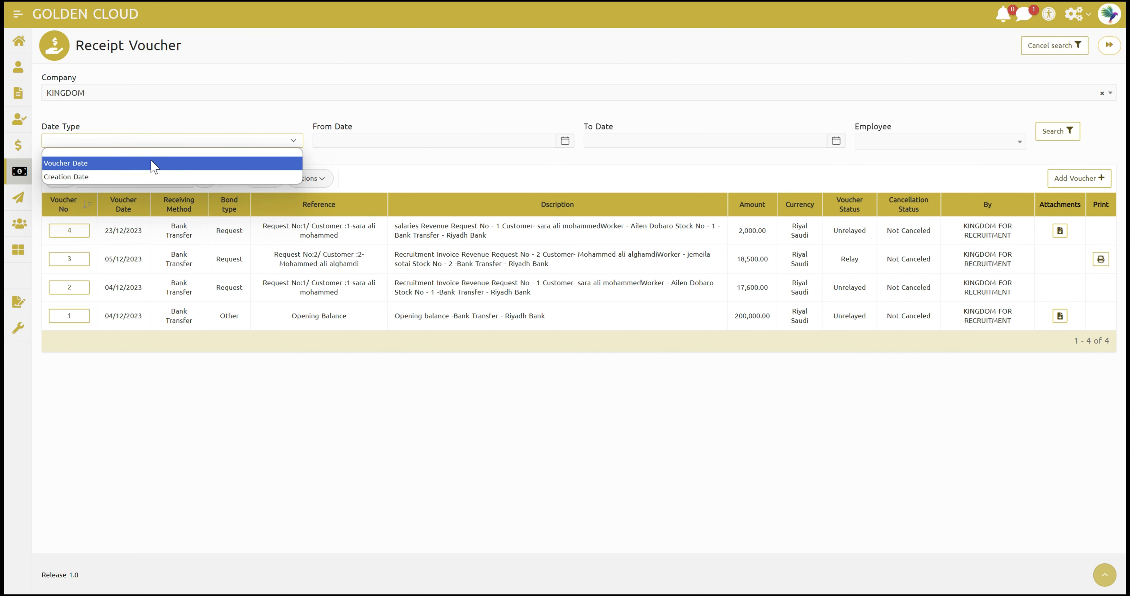
left_click(197, 119)
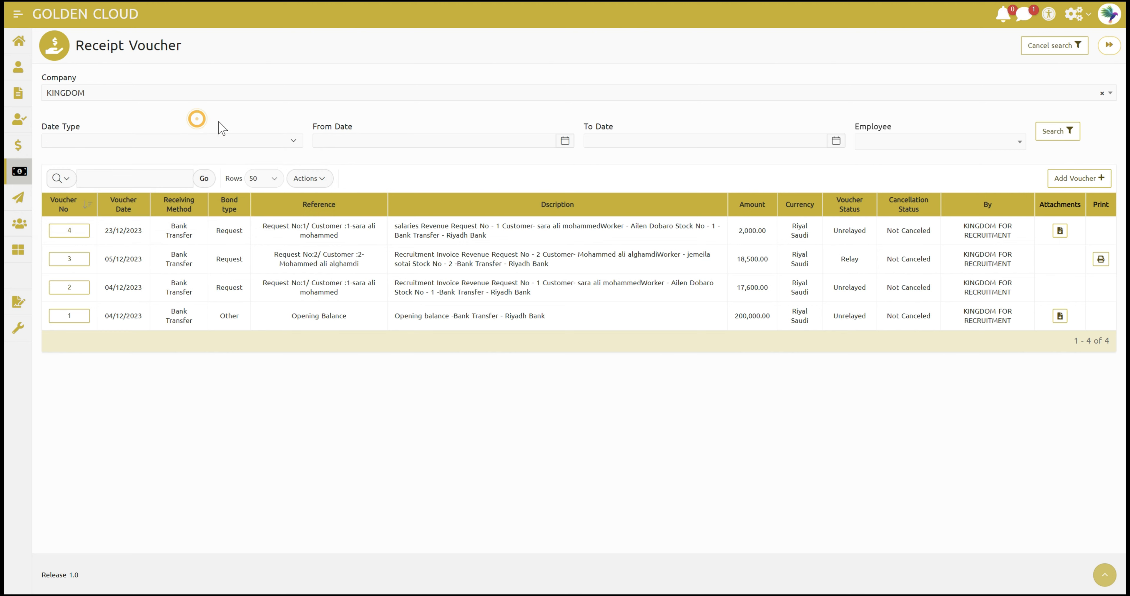
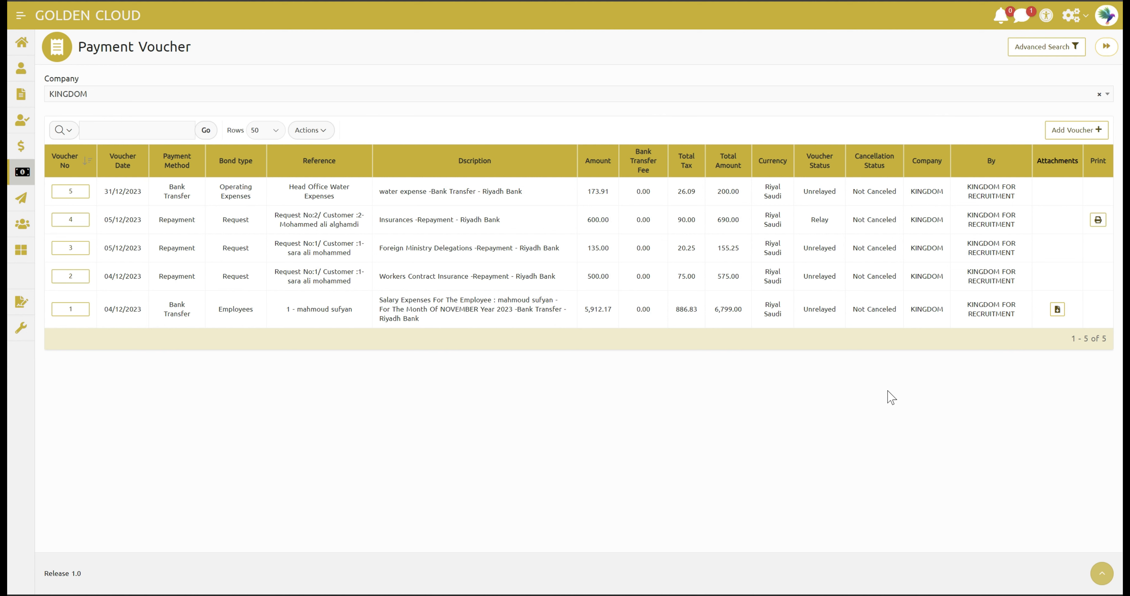
Step: Start a new payment voucher for KINGDOM with bond type Operating Expenses
left_click(1067, 137)
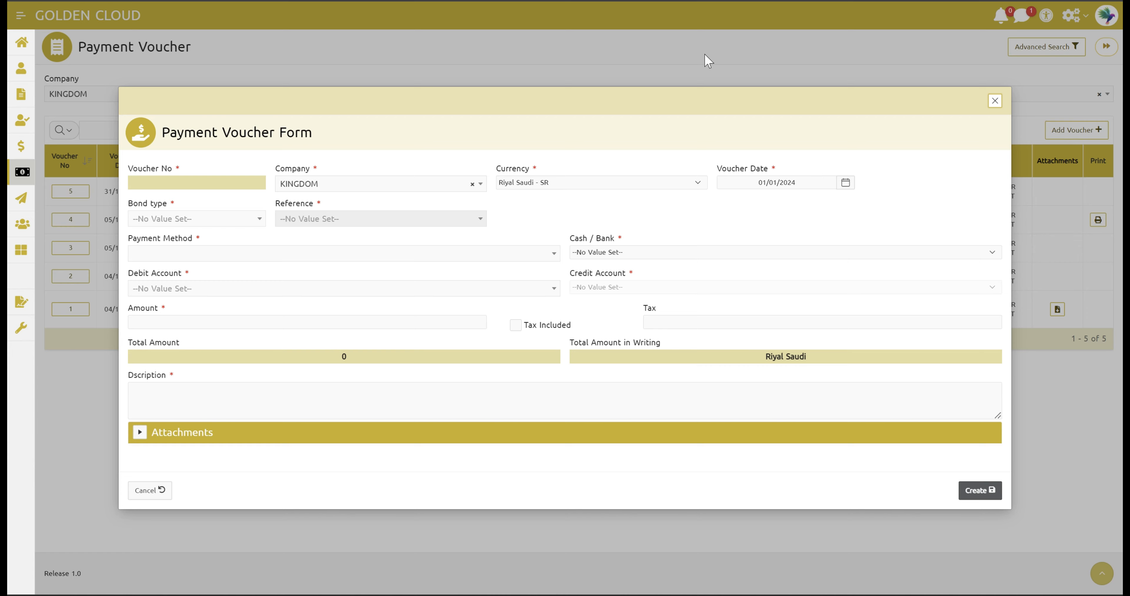
left_click(209, 218)
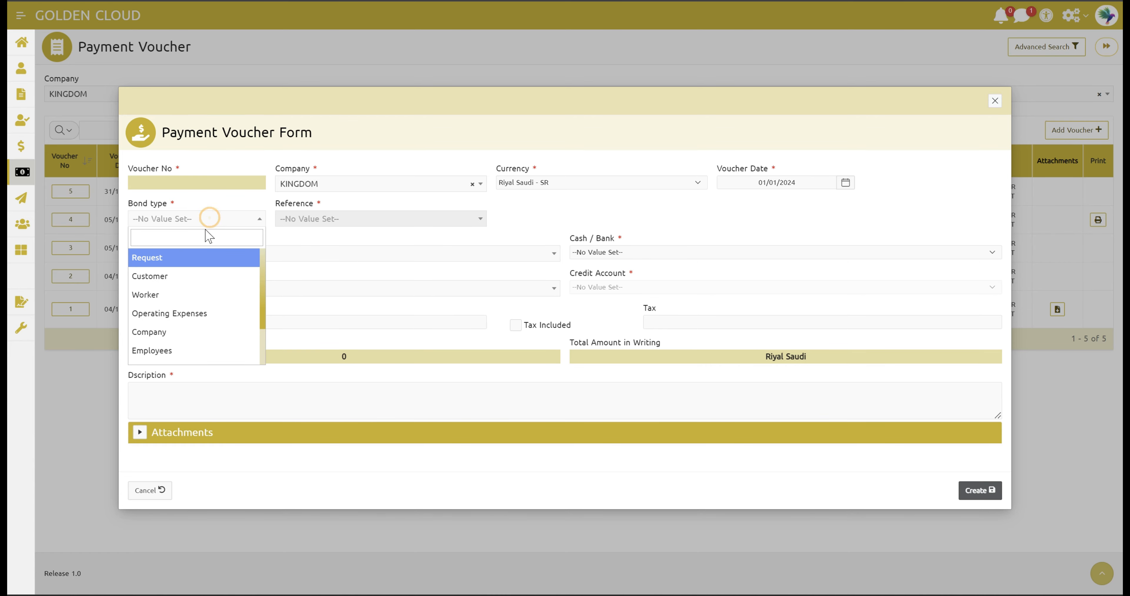
left_click(214, 320)
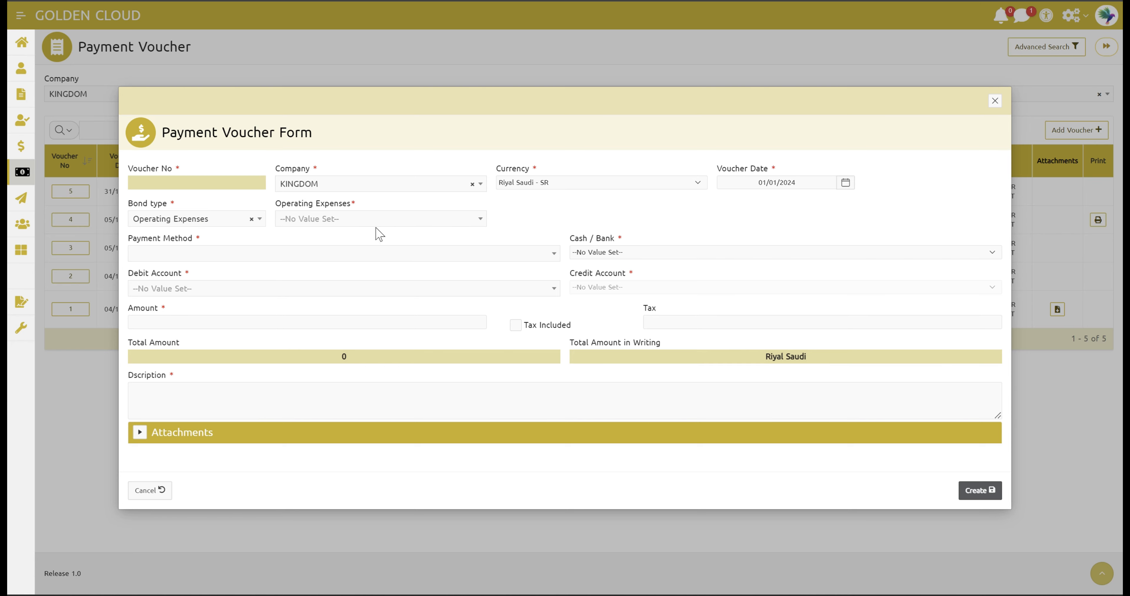
Step: Look through the operating expense options and set the payment voucher's expense to Head Office Water Expenses
left_click(367, 219)
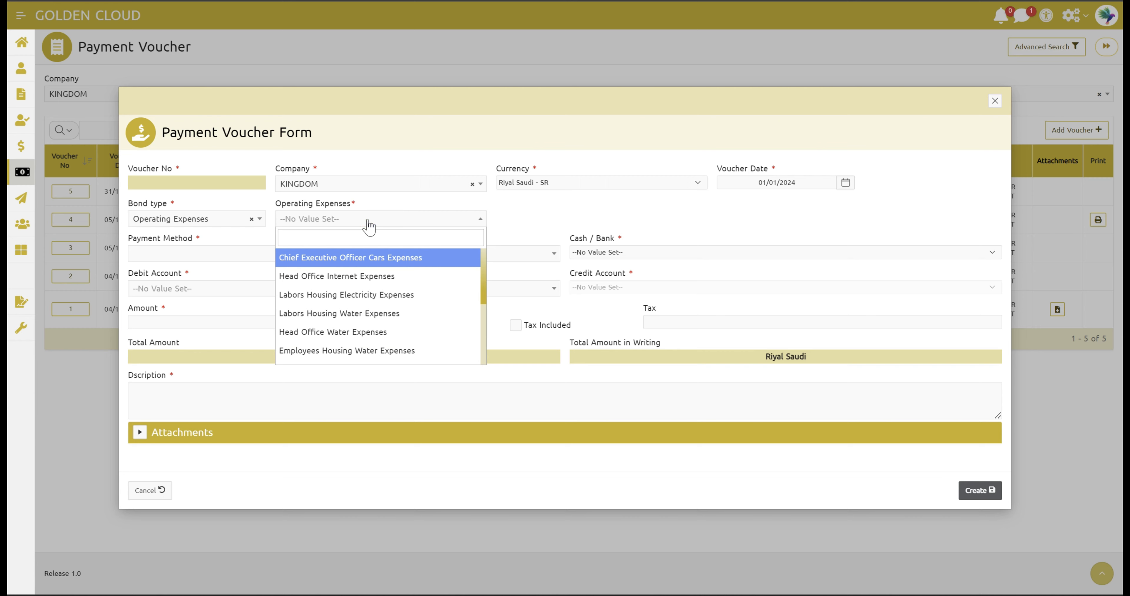
left_click_drag(484, 266, 489, 288)
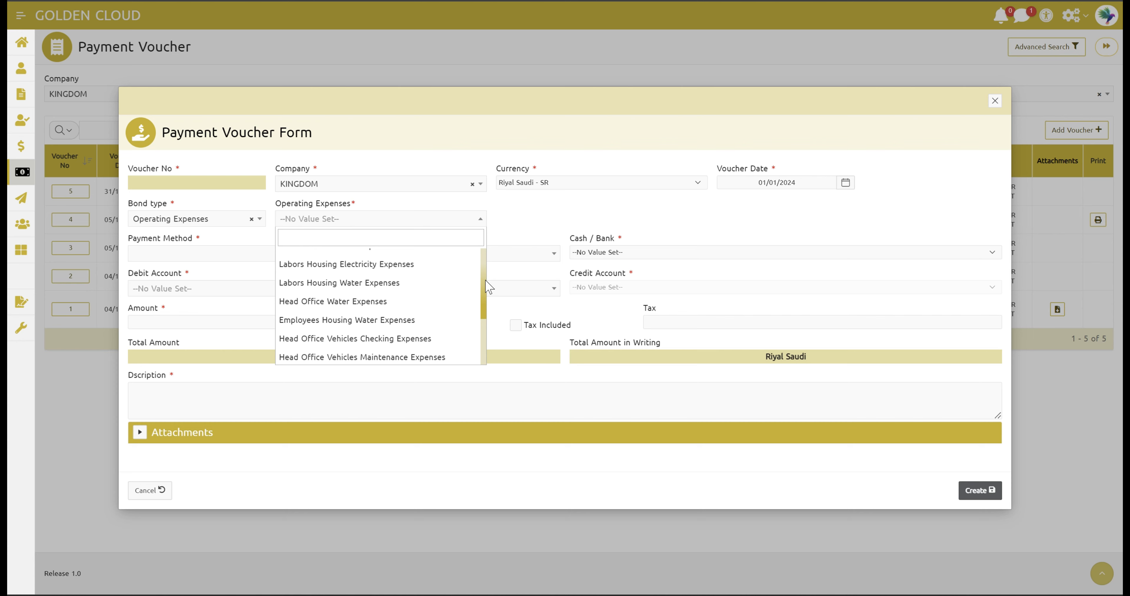
left_click_drag(489, 287, 489, 323)
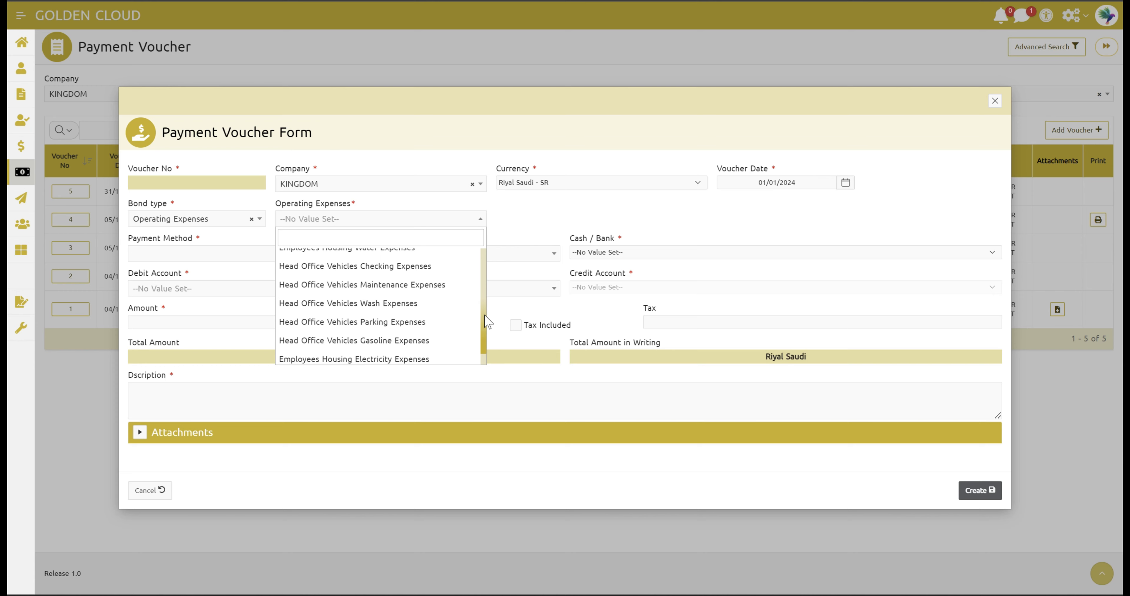
left_click_drag(488, 323, 495, 277)
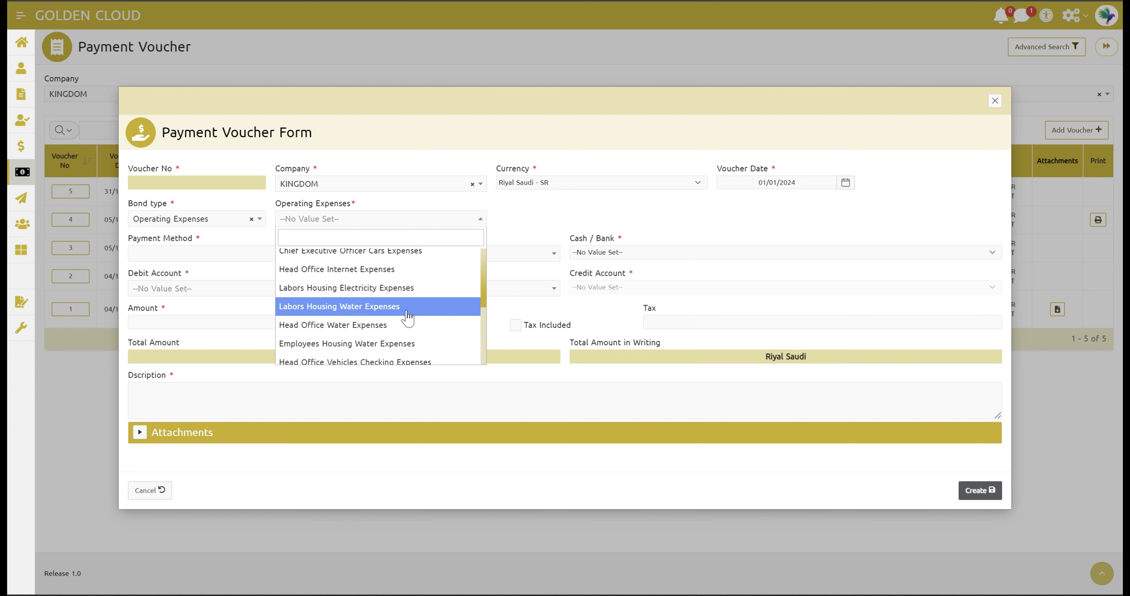
left_click(380, 325)
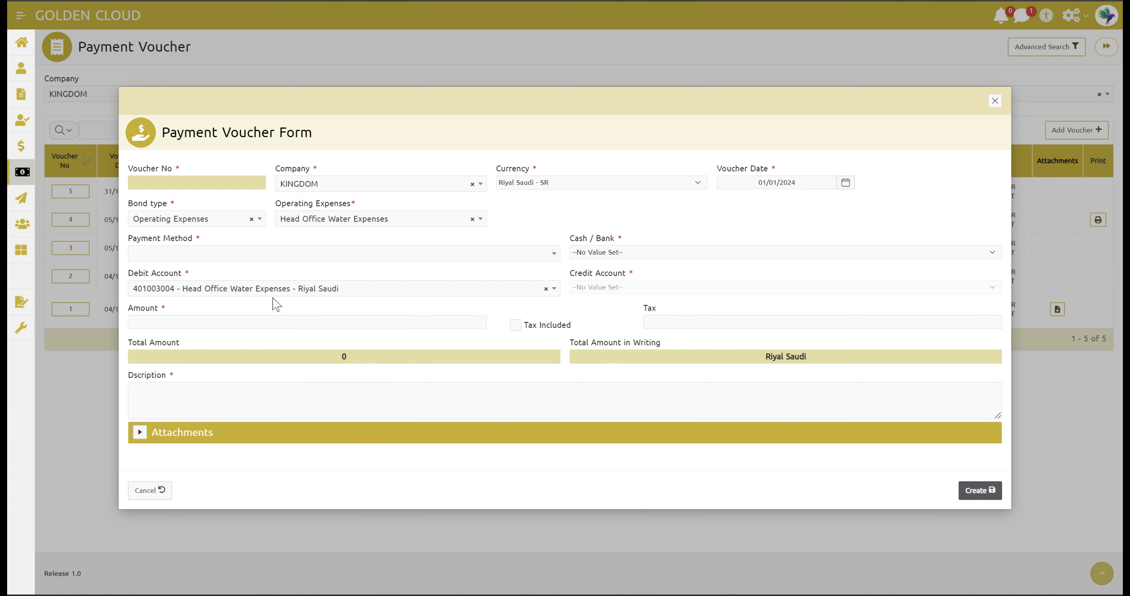
Step: Try the Bank Transfer and Cash payment methods on the payment voucher to compare the fields they offer
left_click(257, 259)
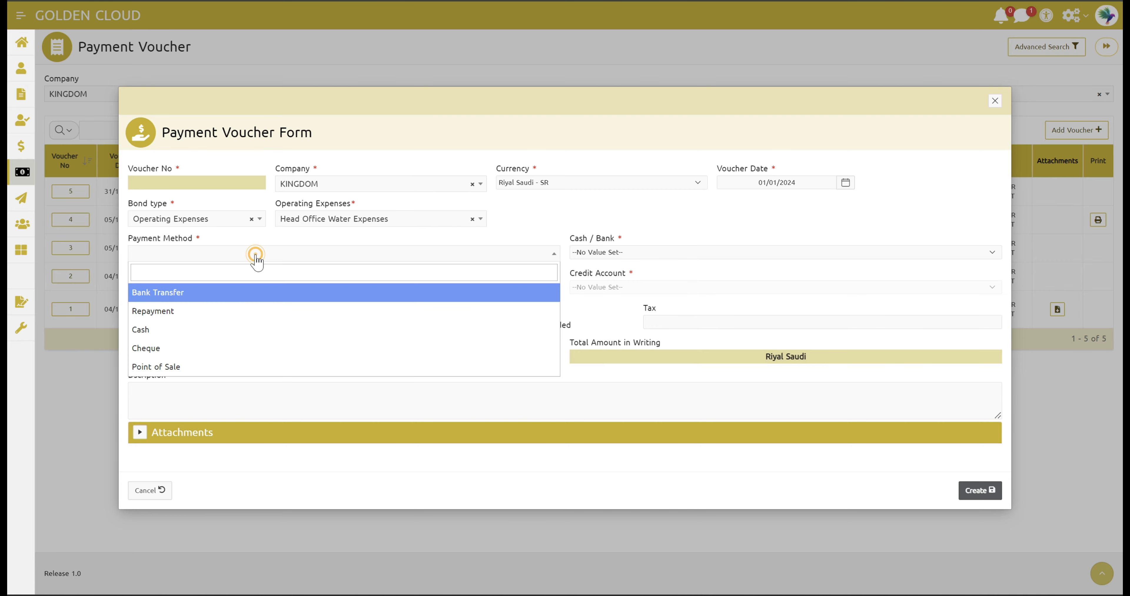
left_click(205, 290)
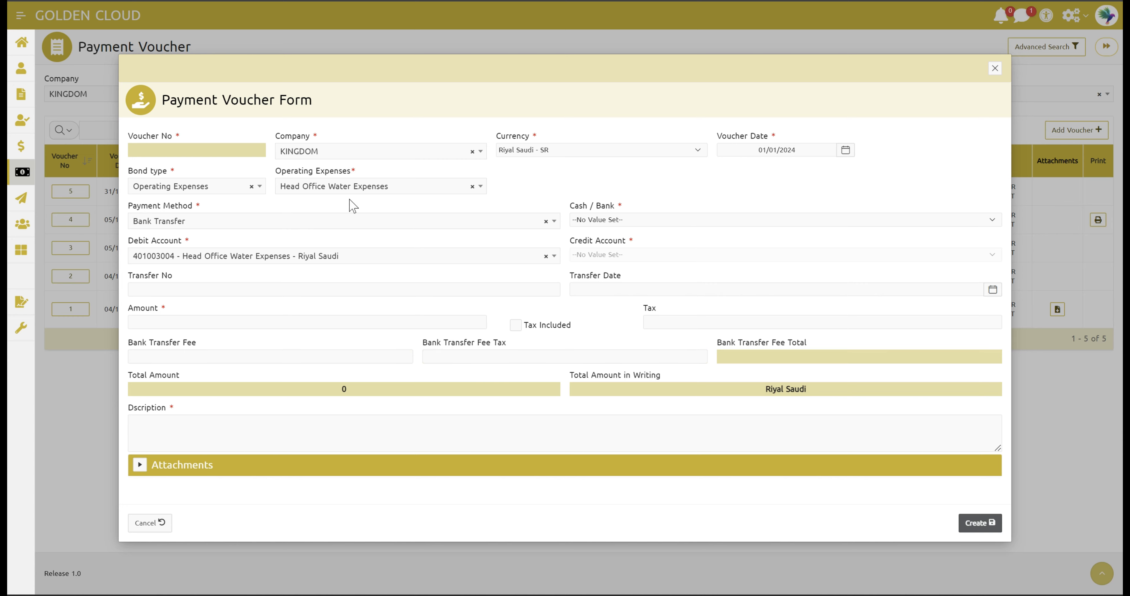
left_click(288, 222)
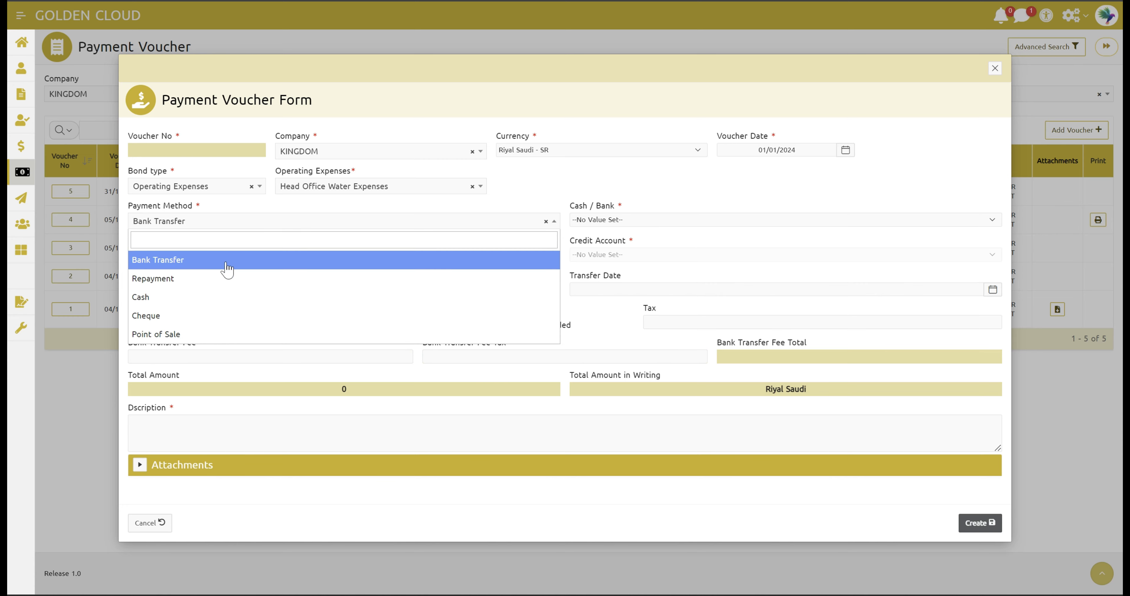
left_click(196, 297)
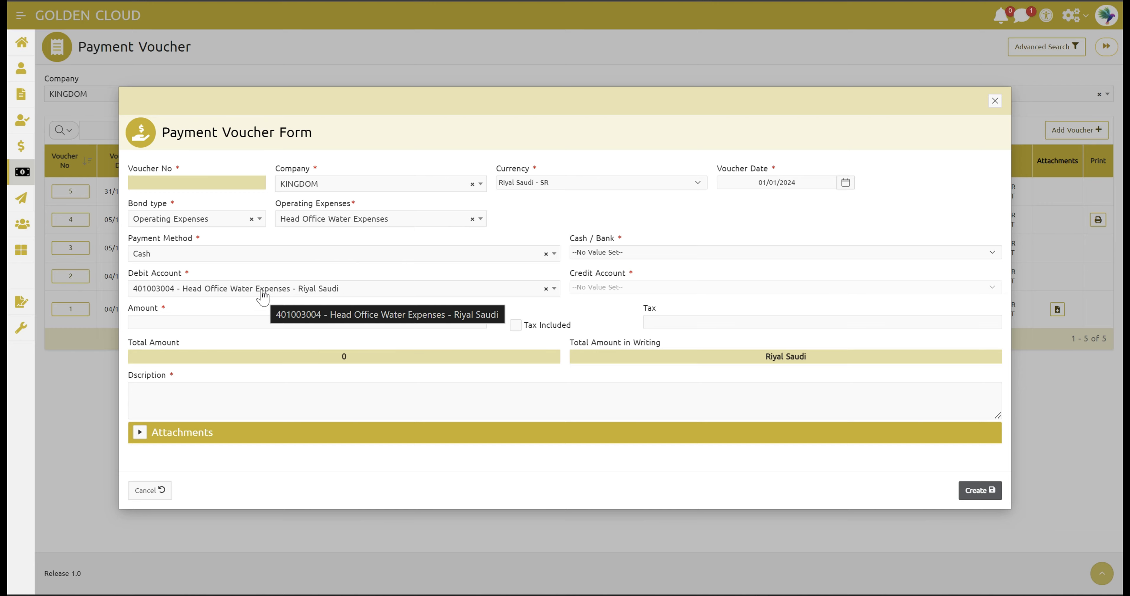
Step: Set the voucher's payment method to Bank Transfer and its cash/bank account to Riyadh Bank - Riyal Saudi
left_click(242, 253)
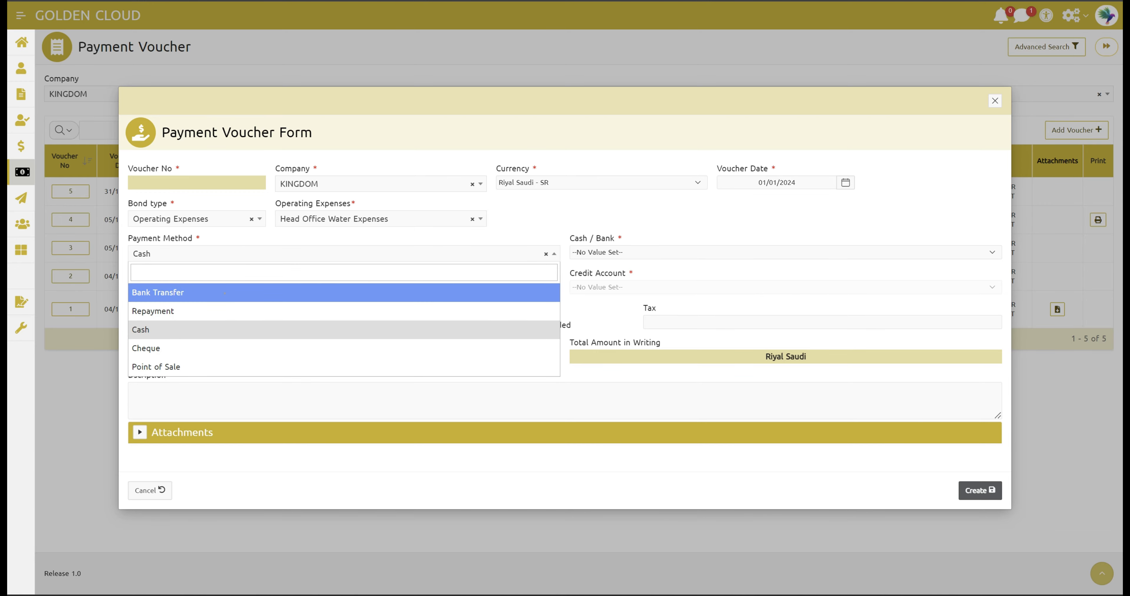
left_click(227, 300)
left_click(584, 220)
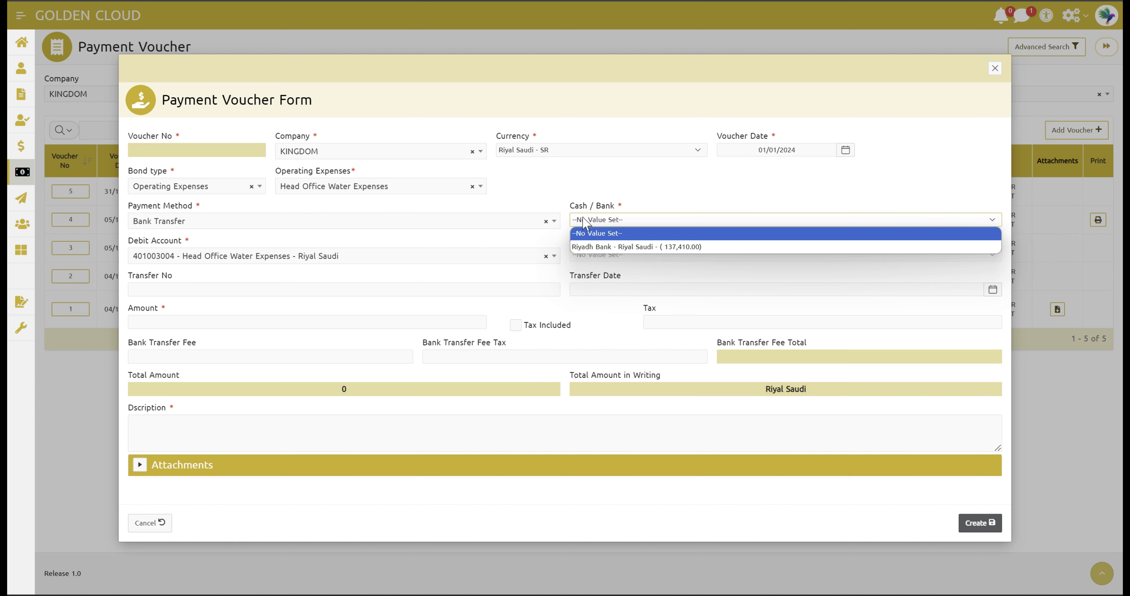
left_click(609, 247)
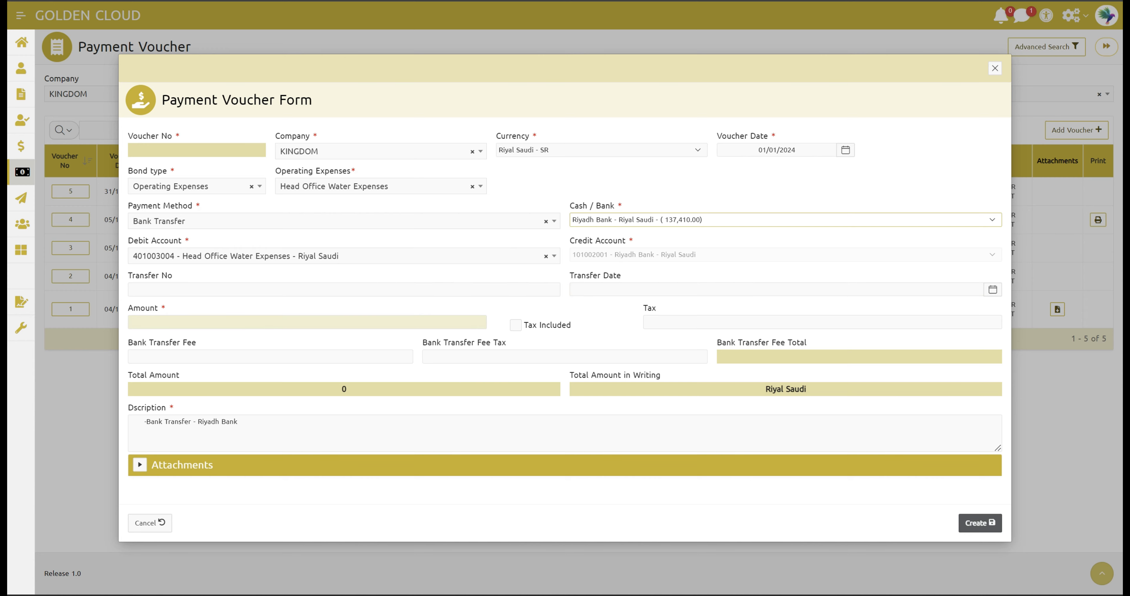
Step: Enter a voucher amount of 200 and mark it as tax included
left_click(228, 322)
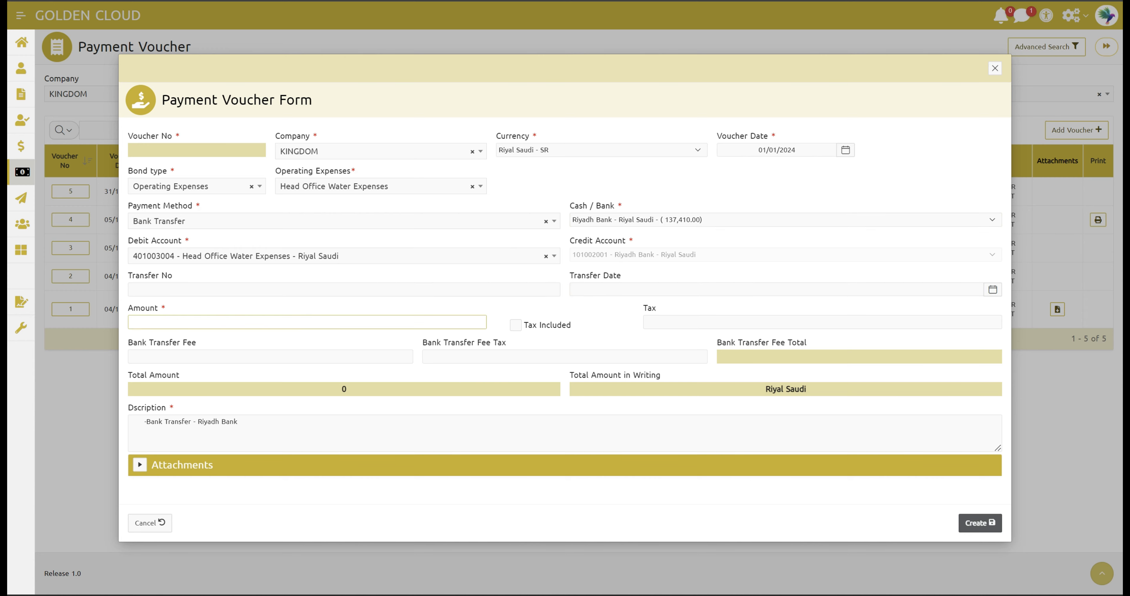
type("200")
left_click(300, 341)
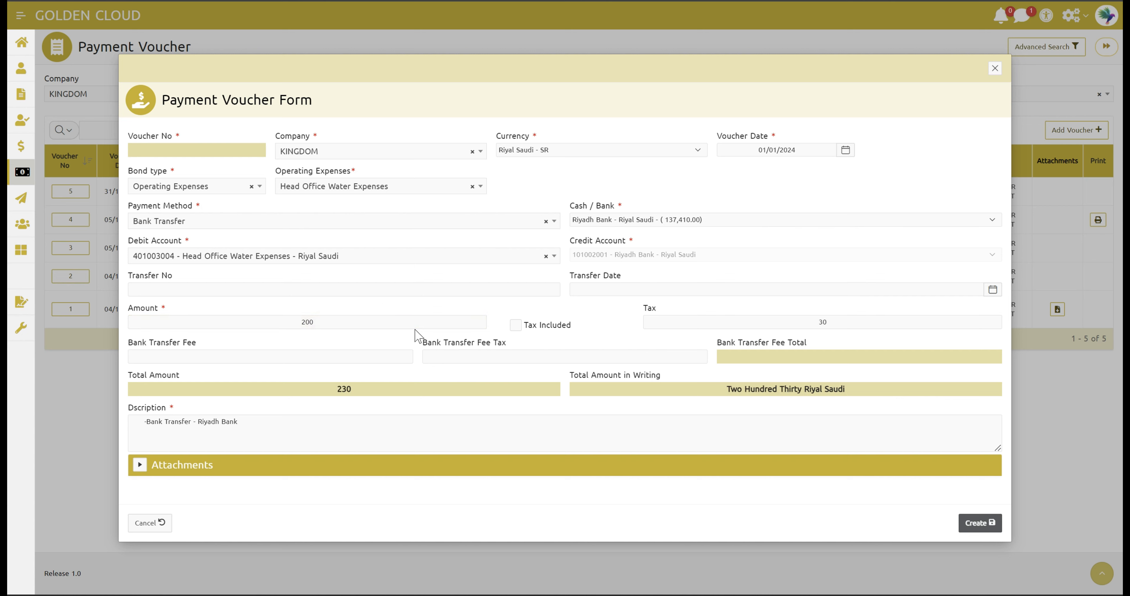
left_click(516, 326)
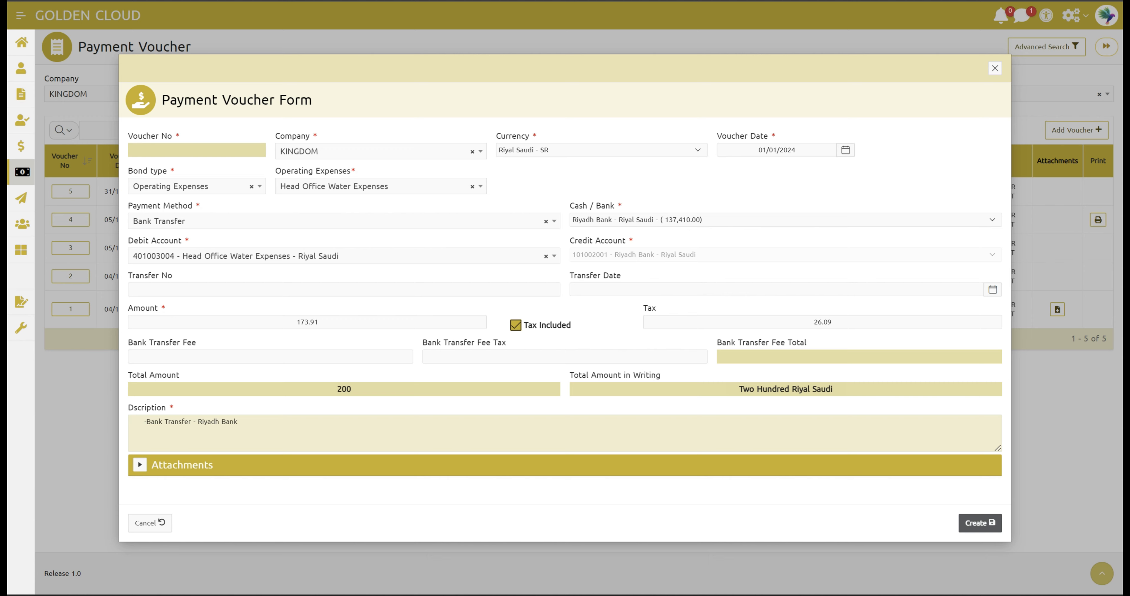
Step: Insert "water expenses" before the bank transfer text in the voucher description and remove the surplus spaces
left_click(137, 422)
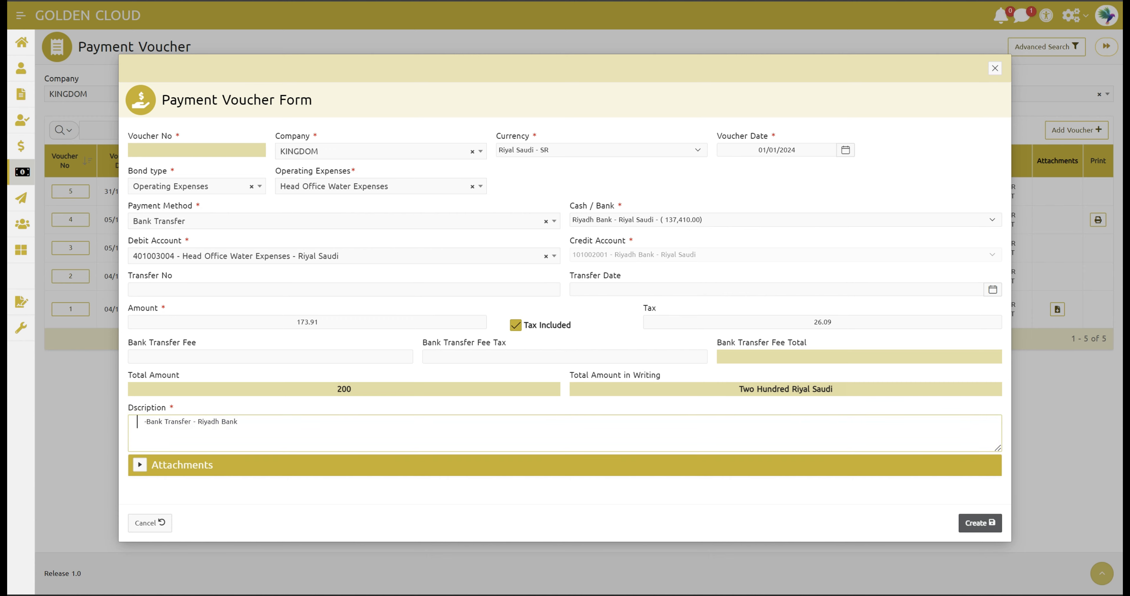
type("water  ")
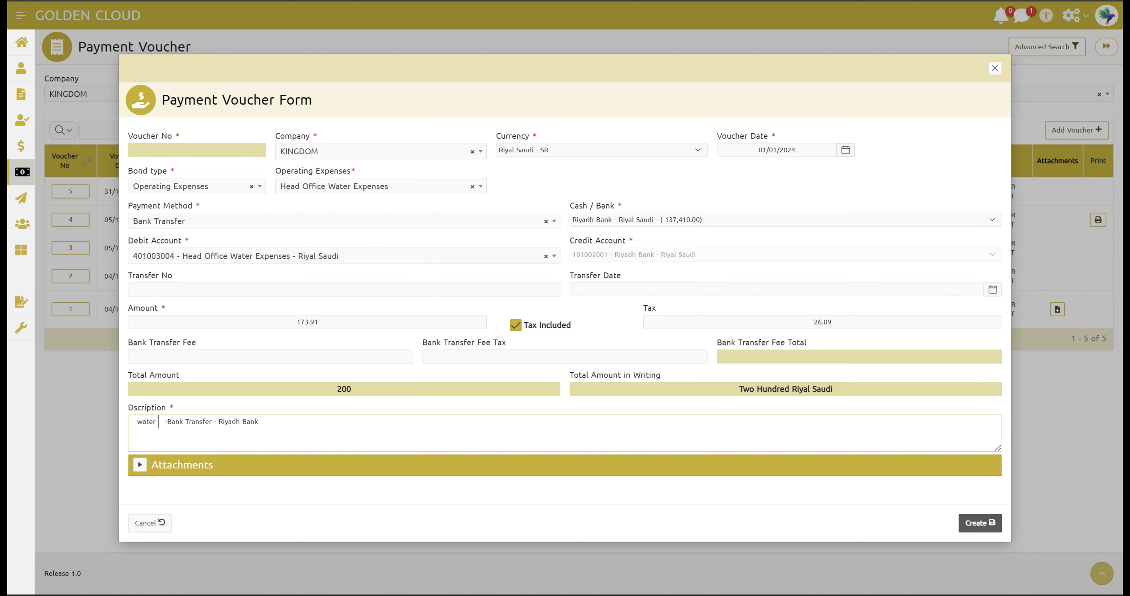
type("expenses")
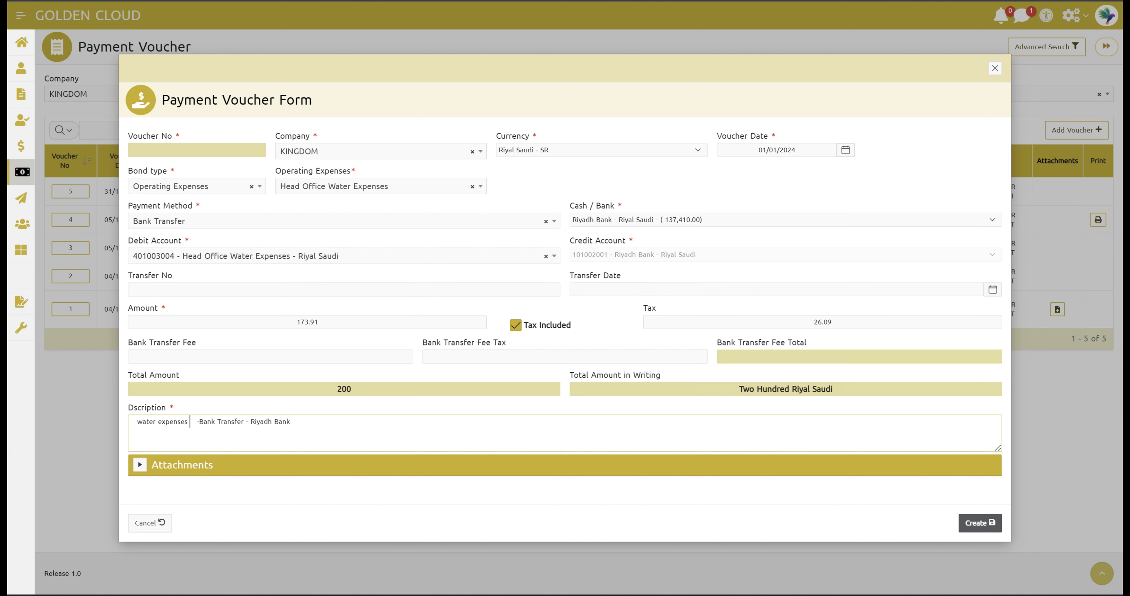
left_click(132, 421)
key("BackSpace")
left_click(192, 421)
key("BackSpace")
key("BackSpace")
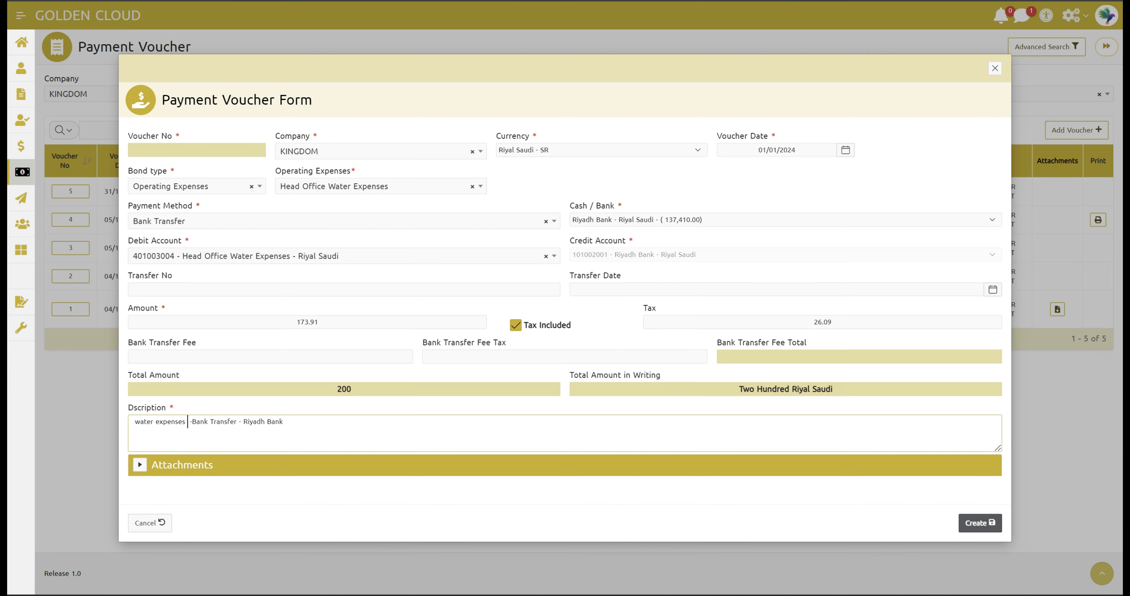
Step: Show the voucher's attachment fields and create the payment voucher without attaching a file
left_click(139, 465)
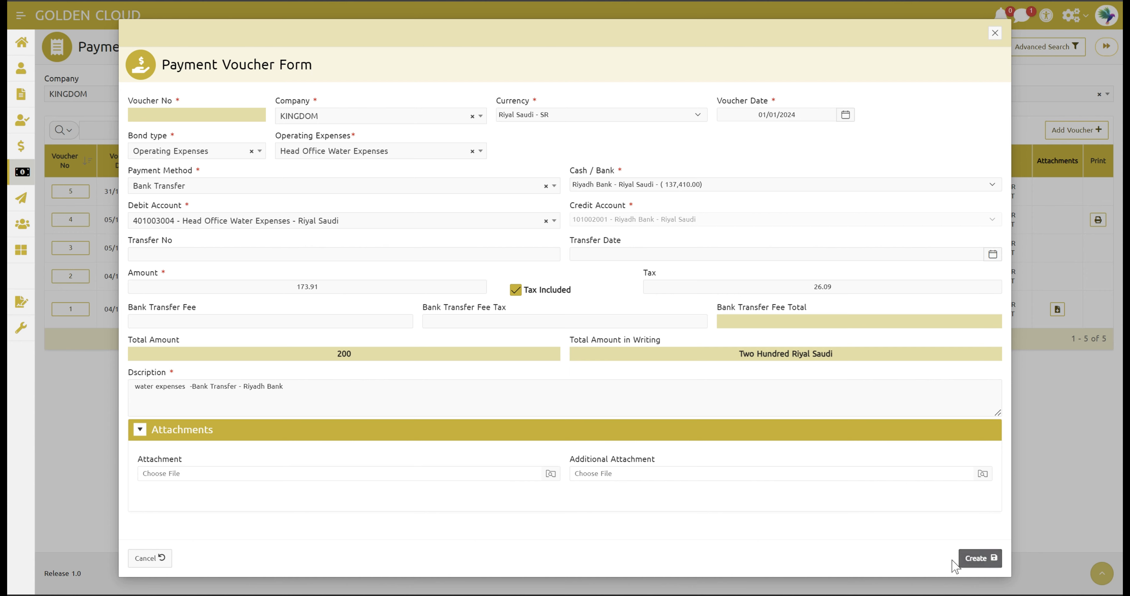
left_click(996, 565)
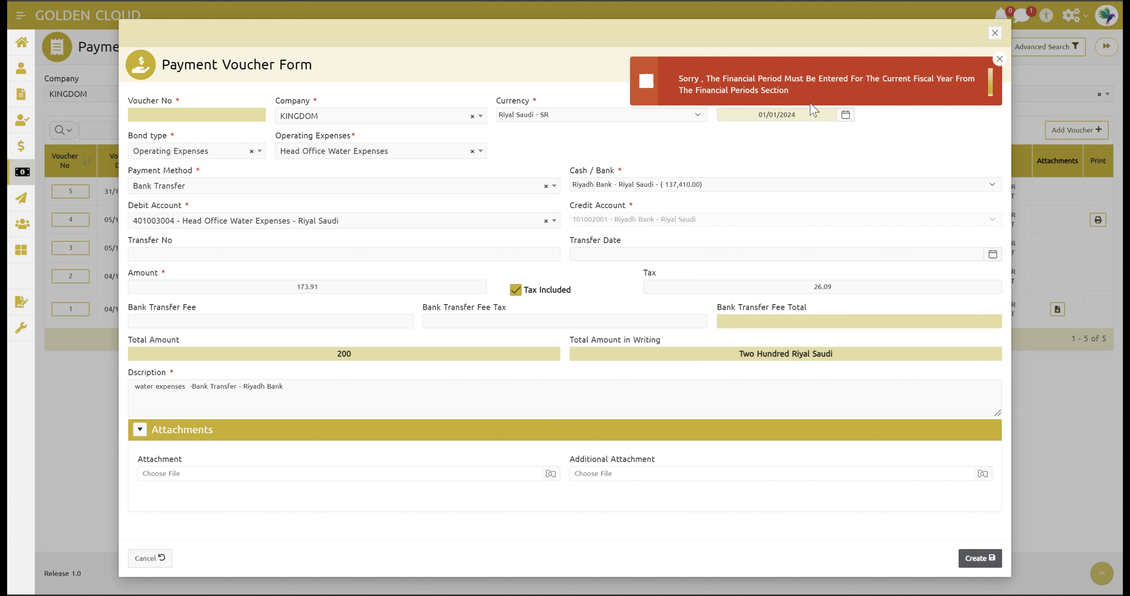
left_click(1000, 59)
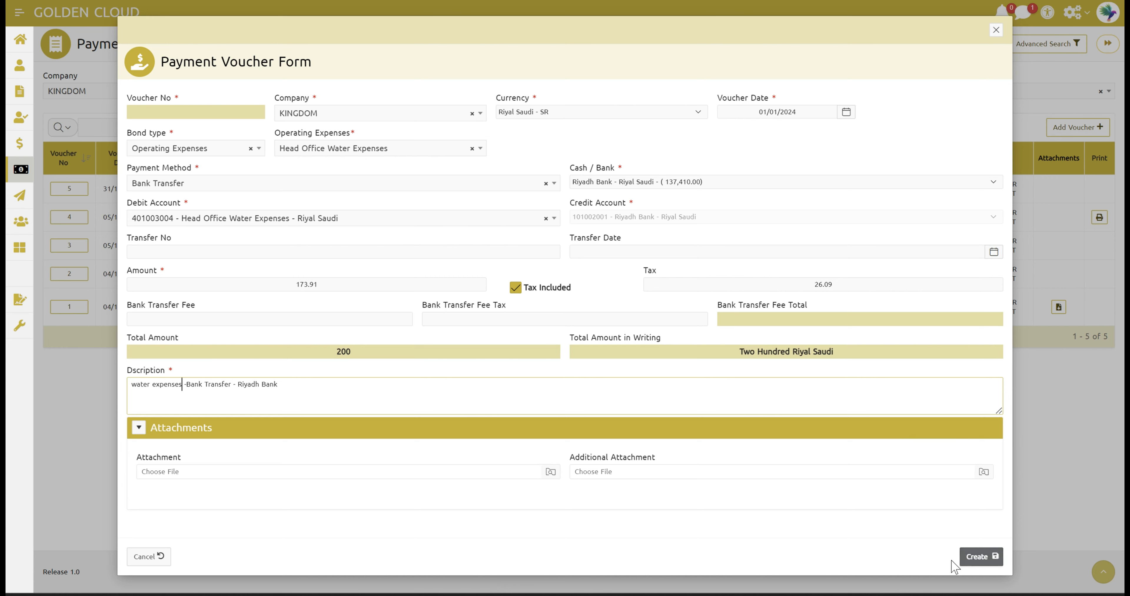
left_click(986, 556)
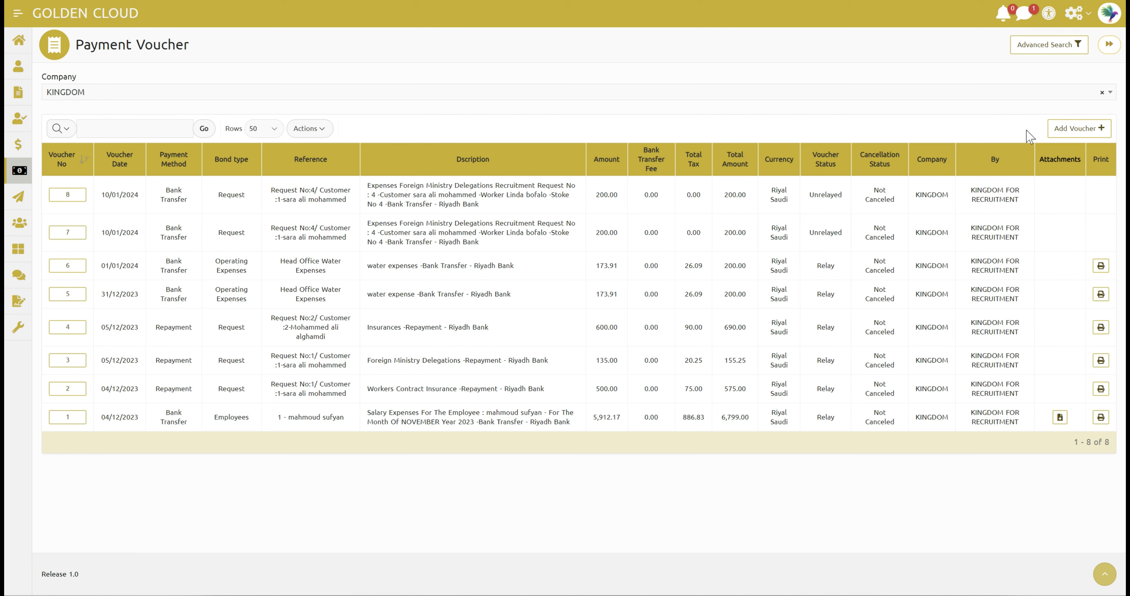
Step: Examine the bond types available for a new payment voucher and close the form without creating it
left_click(1062, 129)
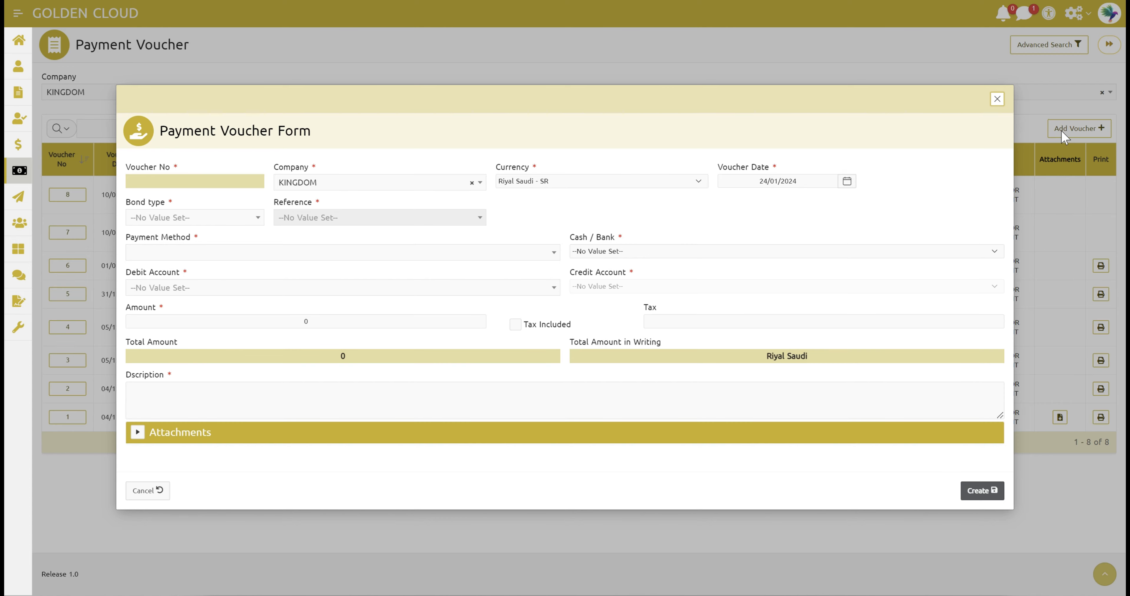
left_click(222, 218)
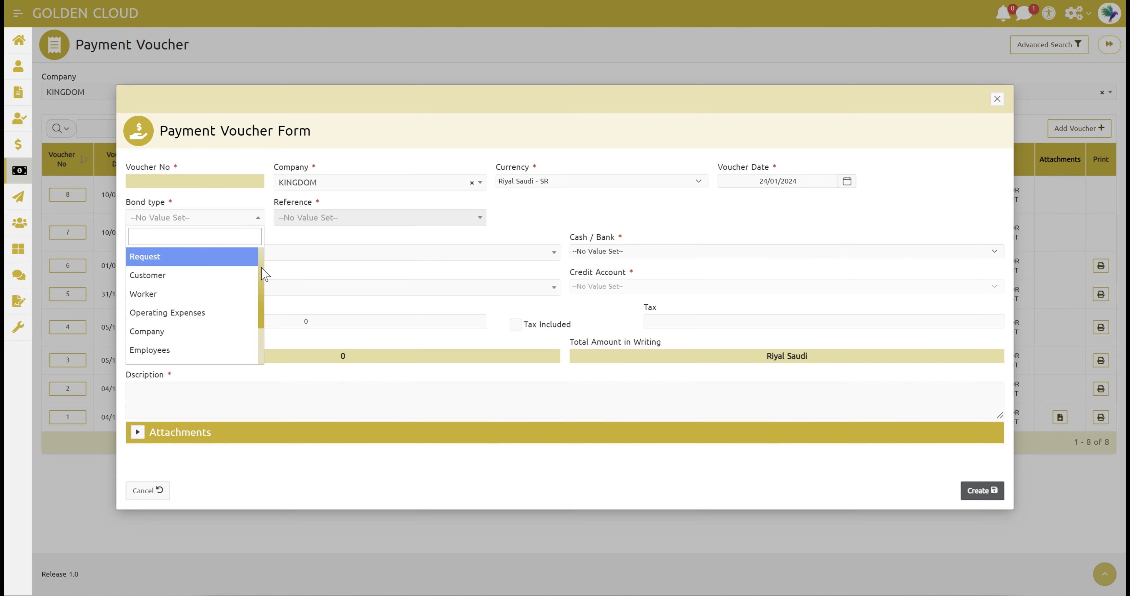
left_click_drag(261, 268, 261, 325)
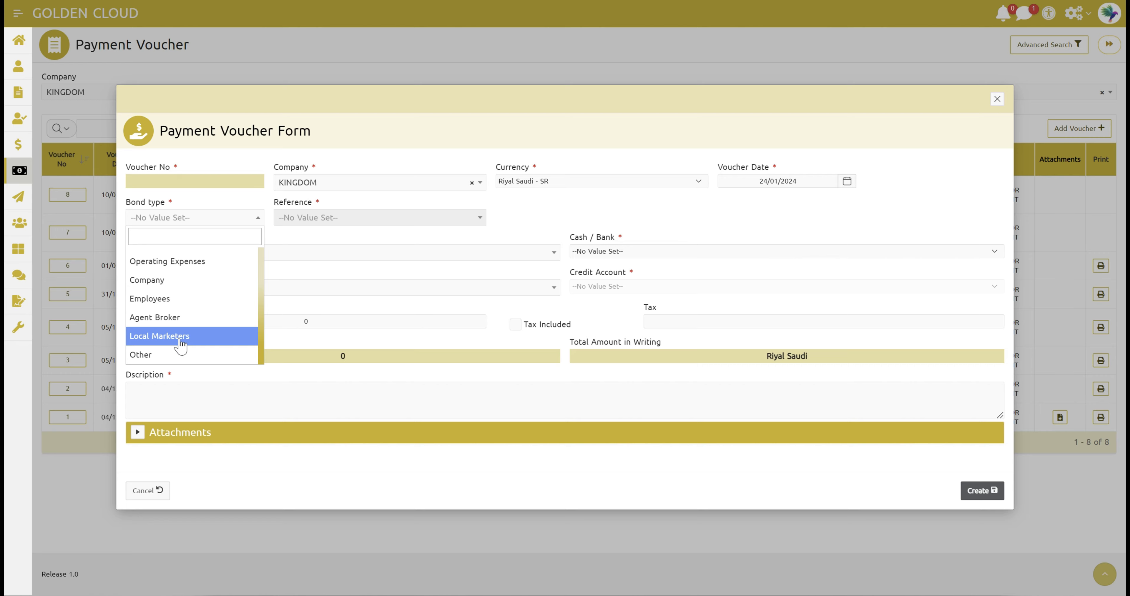
left_click(484, 129)
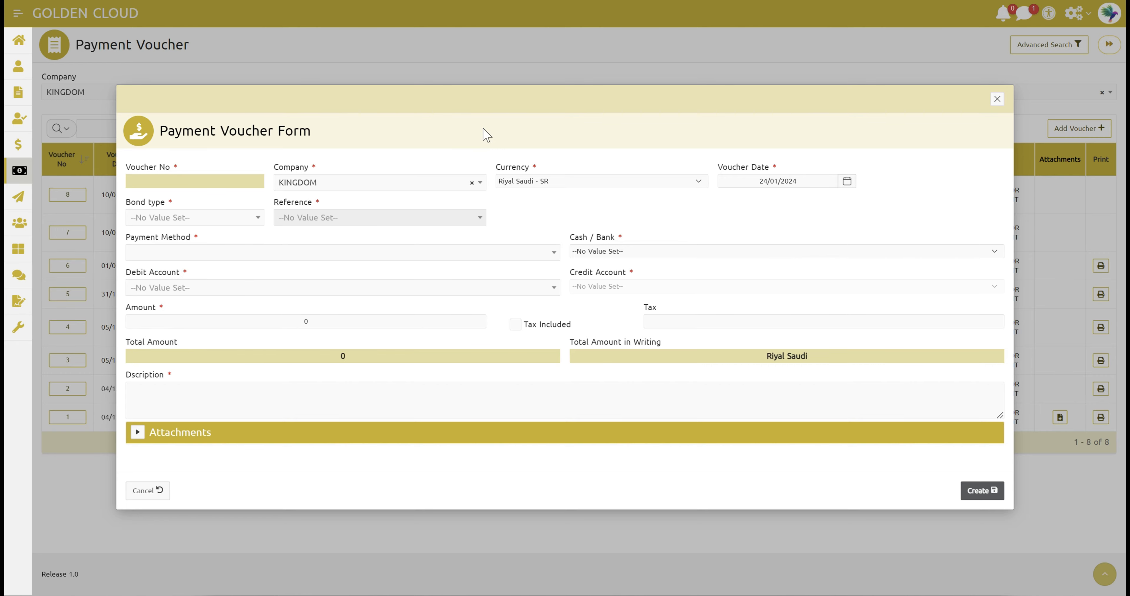
left_click(998, 100)
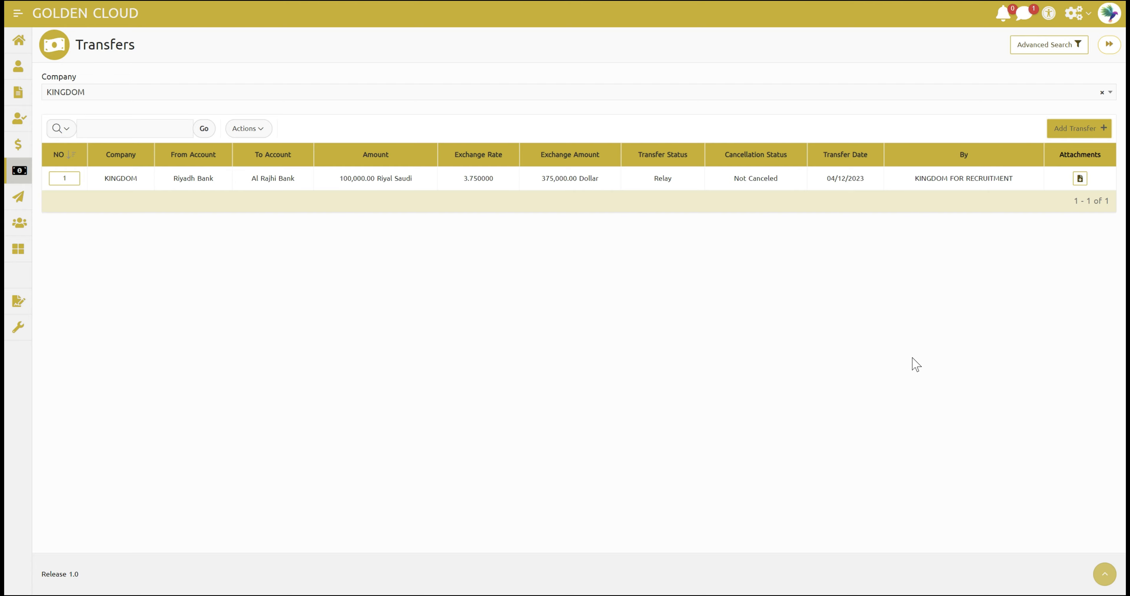
Step: Start a new transfer for KINGDOM from Riyadh Bank - Riyal Saudi to Al Rajhi Bank - Dollar
left_click(1062, 129)
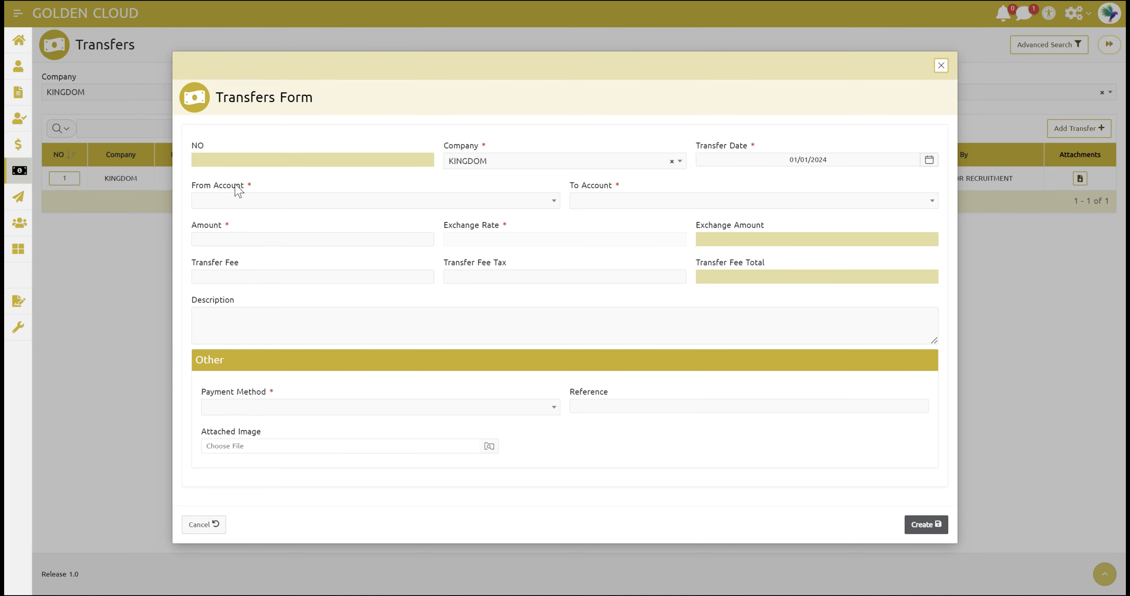
left_click(259, 200)
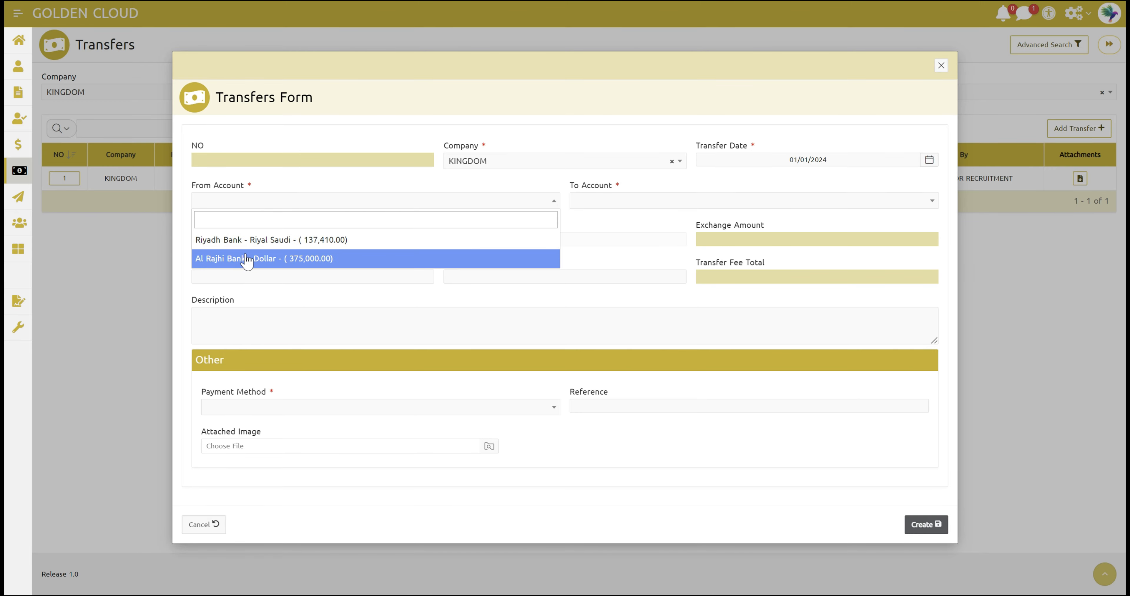
left_click(233, 241)
left_click(688, 203)
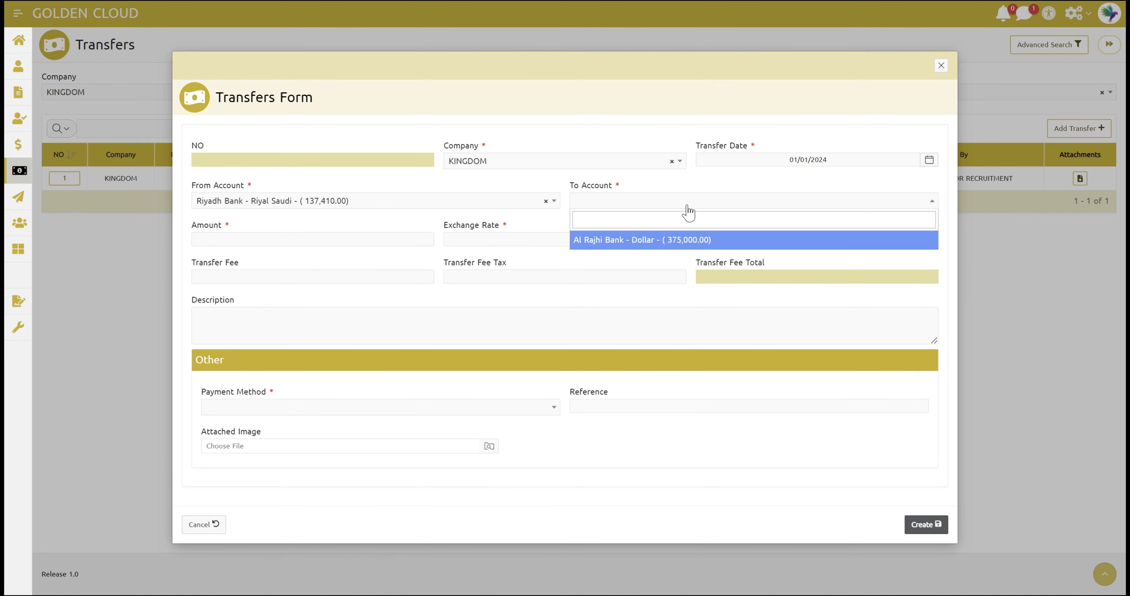
left_click(654, 241)
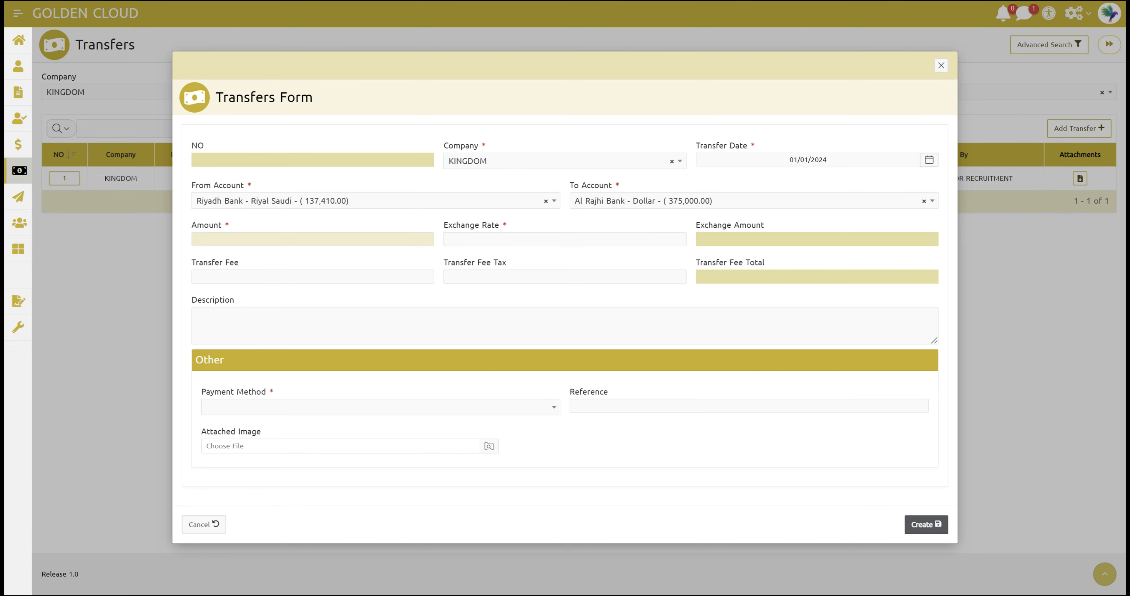
Step: Set the transfer amount to 500 and start editing the exchange rate
left_click(330, 239)
type("5")
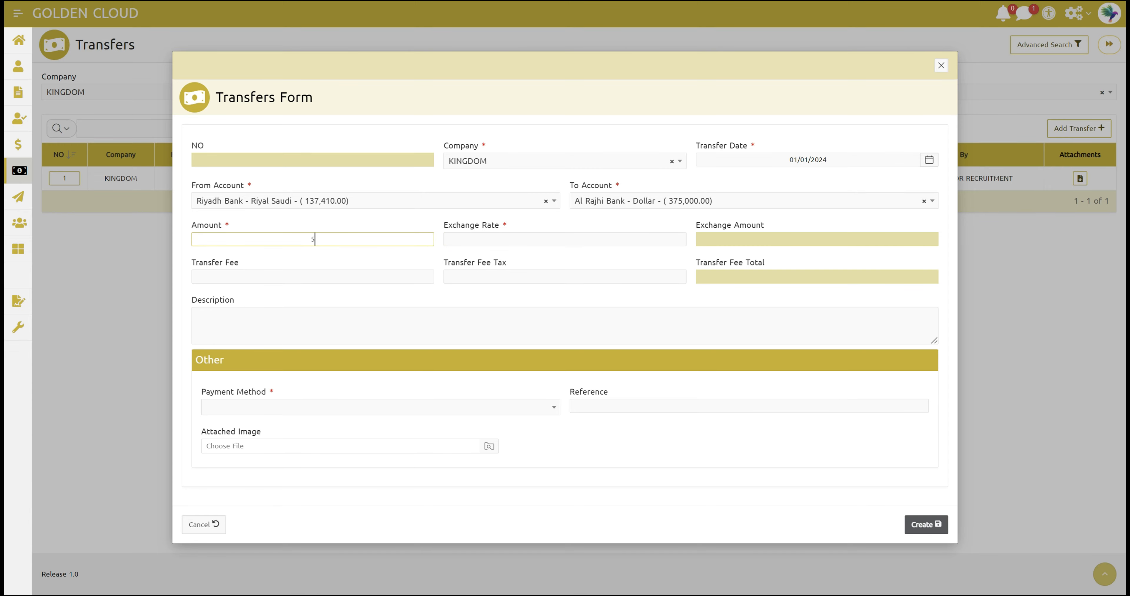
type("00")
left_click(374, 254)
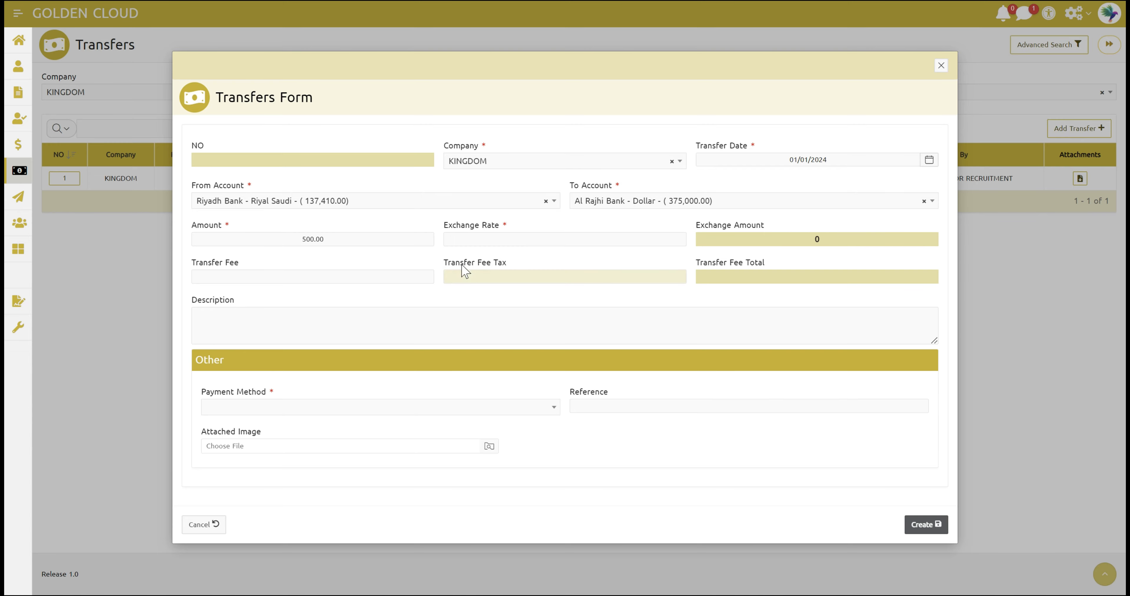
left_click(526, 239)
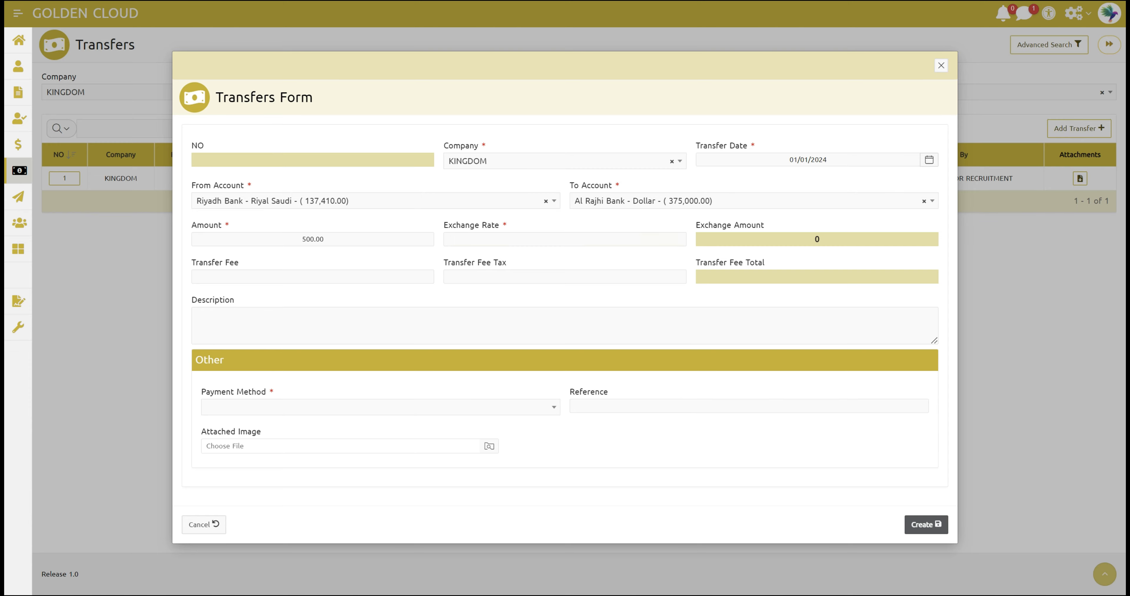
Step: Set the transfer's exchange rate to 2.8 and go through the transfer fee, fee tax and description fields, leaving them empty
left_click(509, 237)
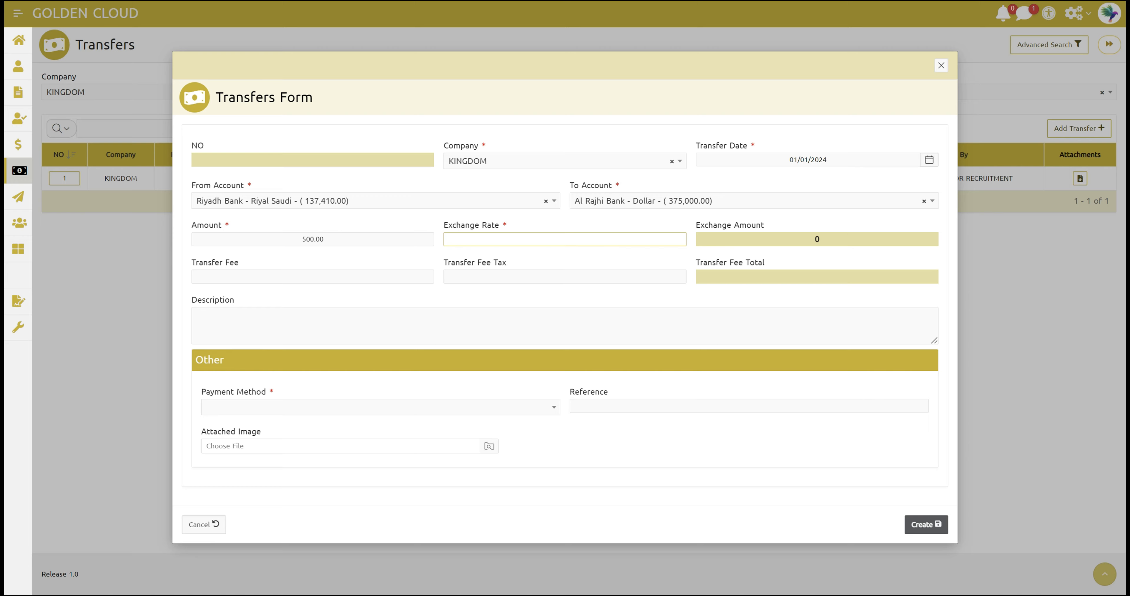
type("2.8")
left_click(546, 262)
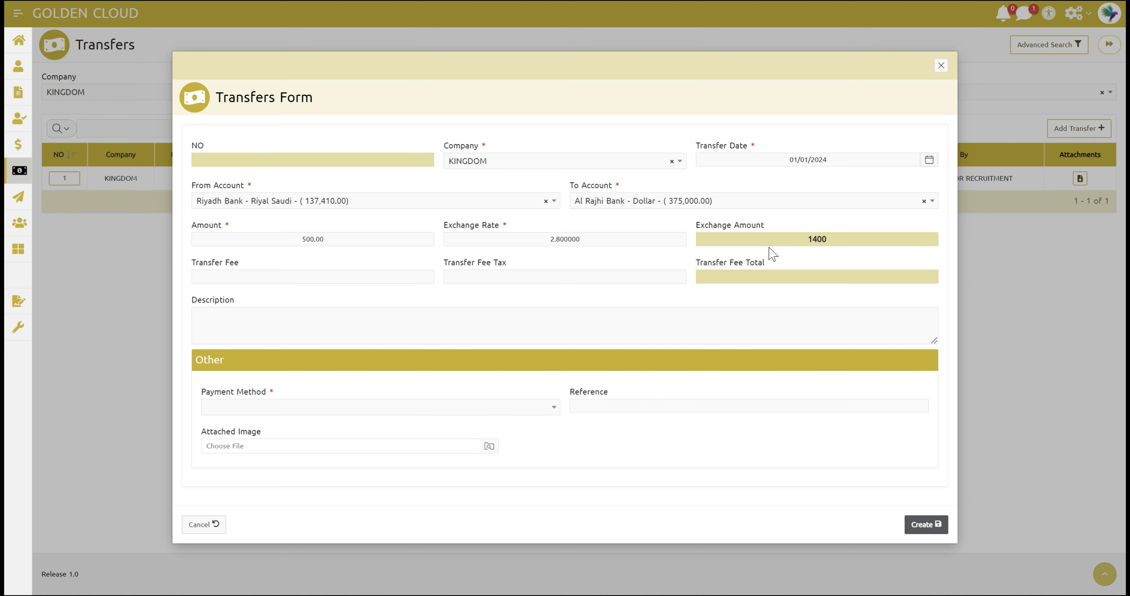
left_click(289, 277)
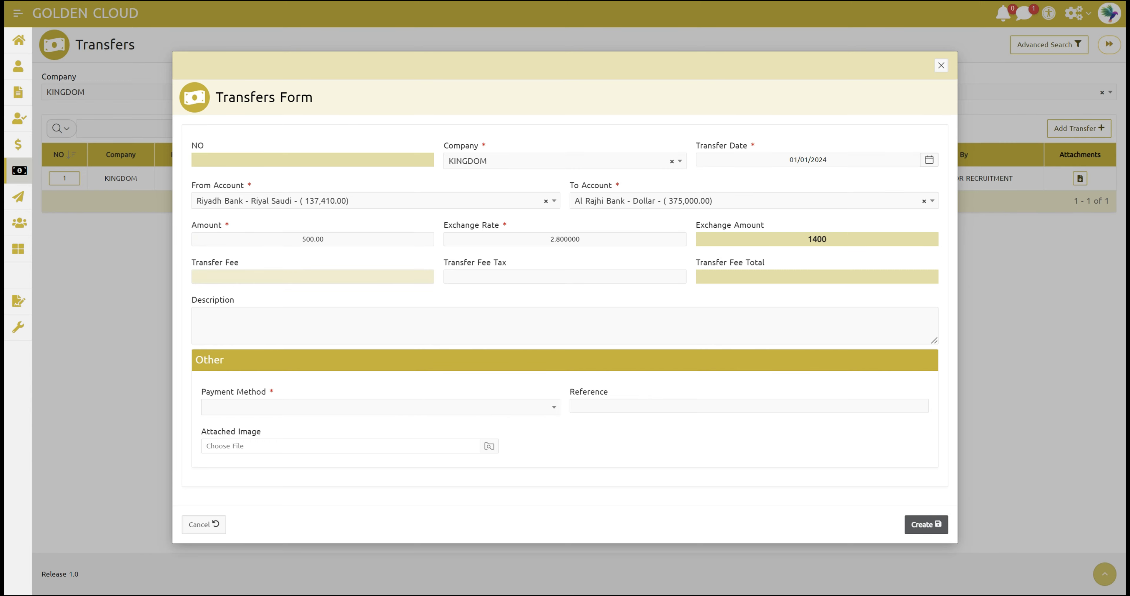
left_click(446, 279)
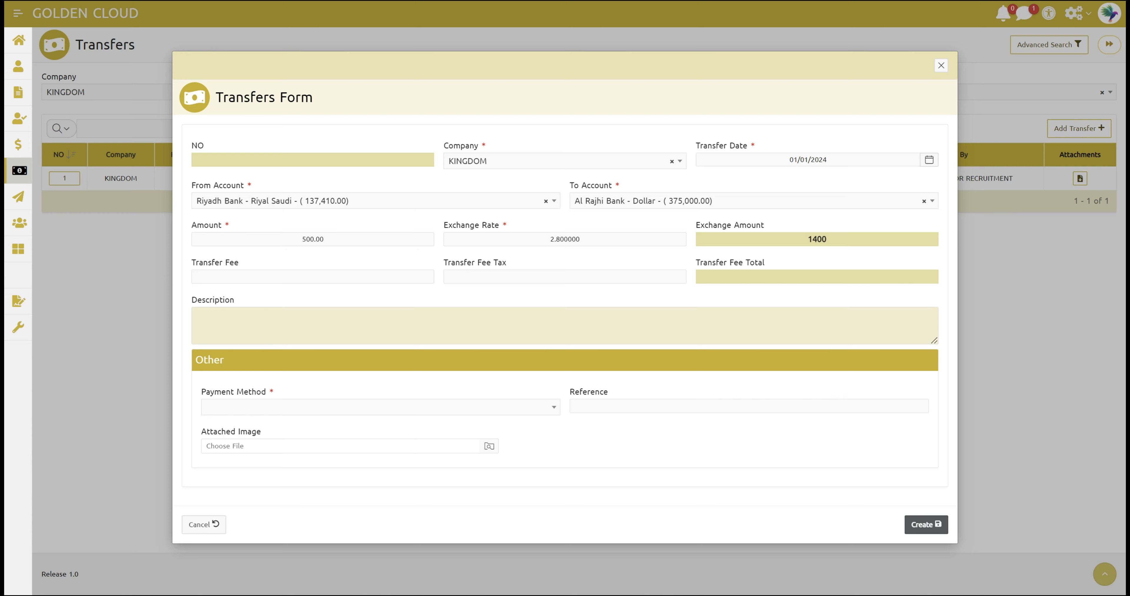
left_click(363, 323)
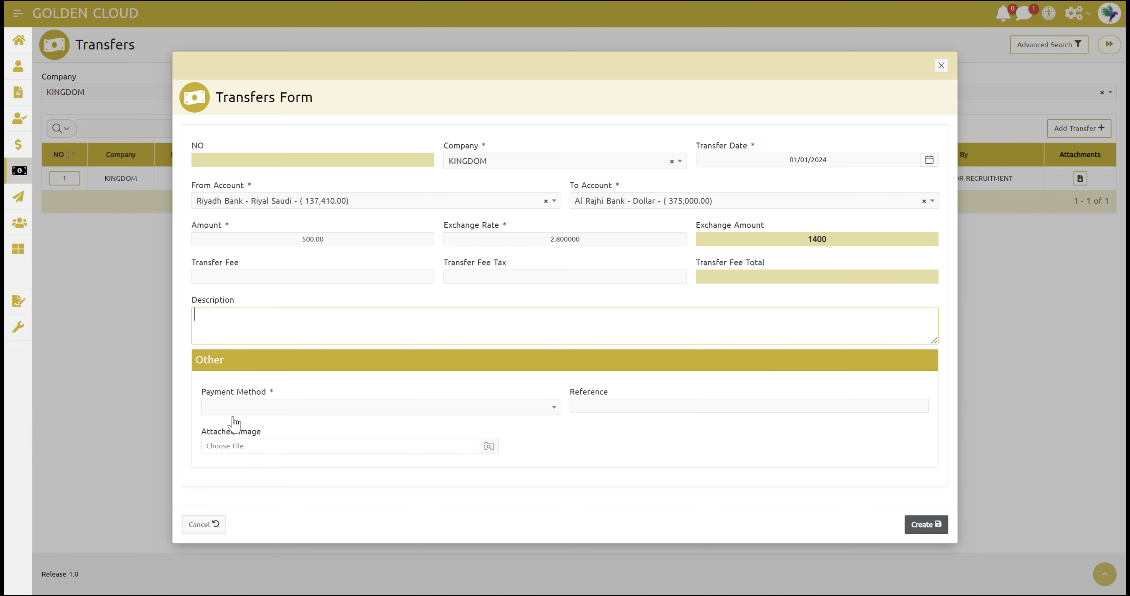
Step: Choose Bank as the payment method and create the transfer
left_click(273, 412)
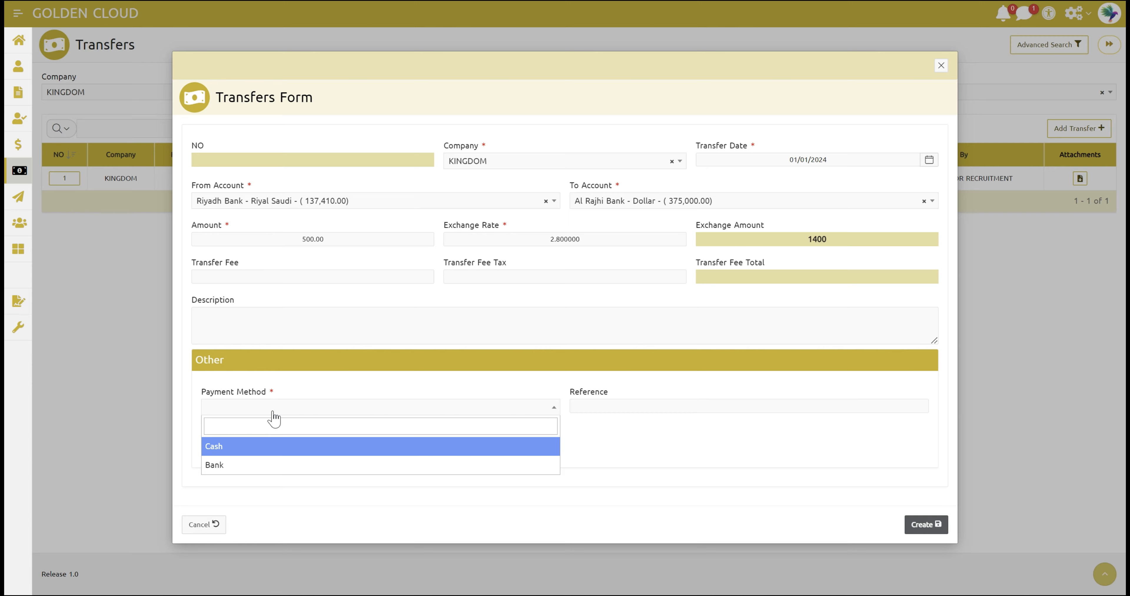
left_click(248, 460)
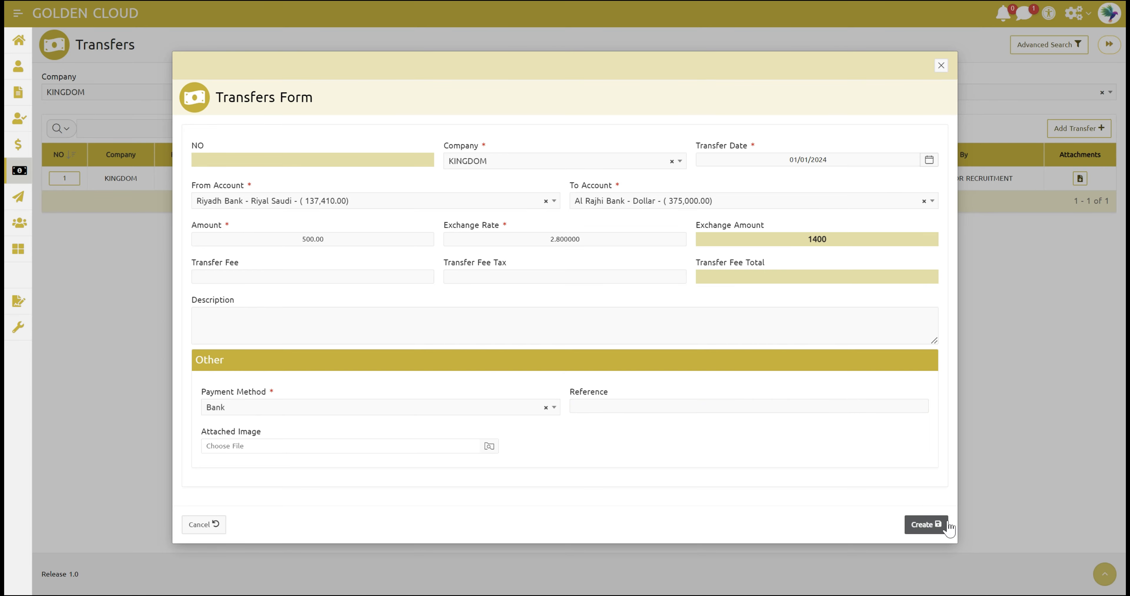
left_click(924, 530)
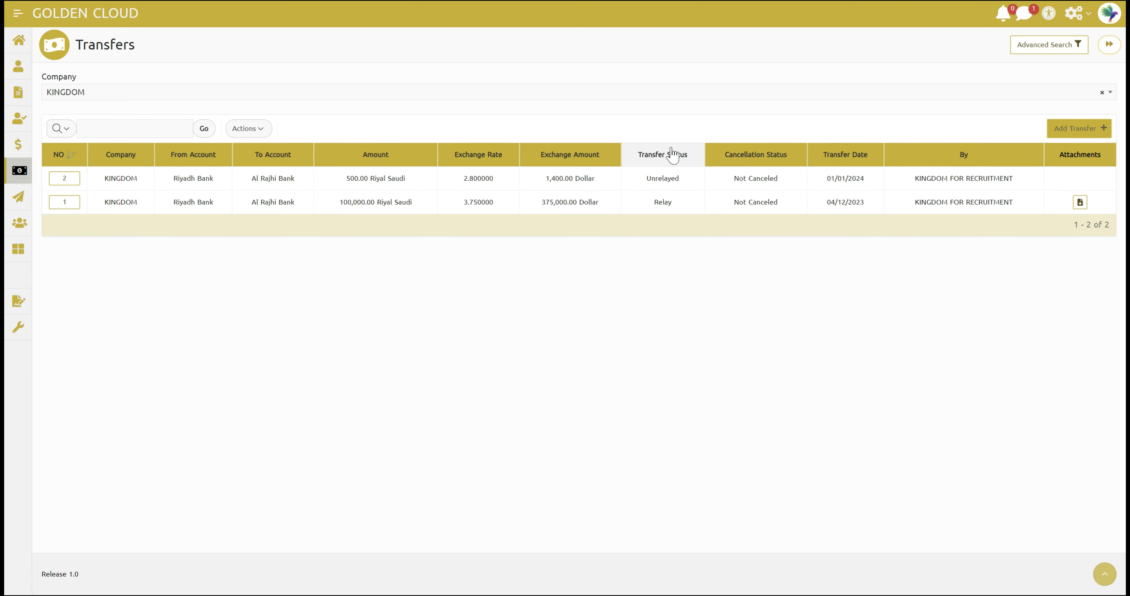
Step: Compare the statuses of the listed transfers and examine the HTML, Excel and PDF download formats without downloading a report
double_click(664, 177)
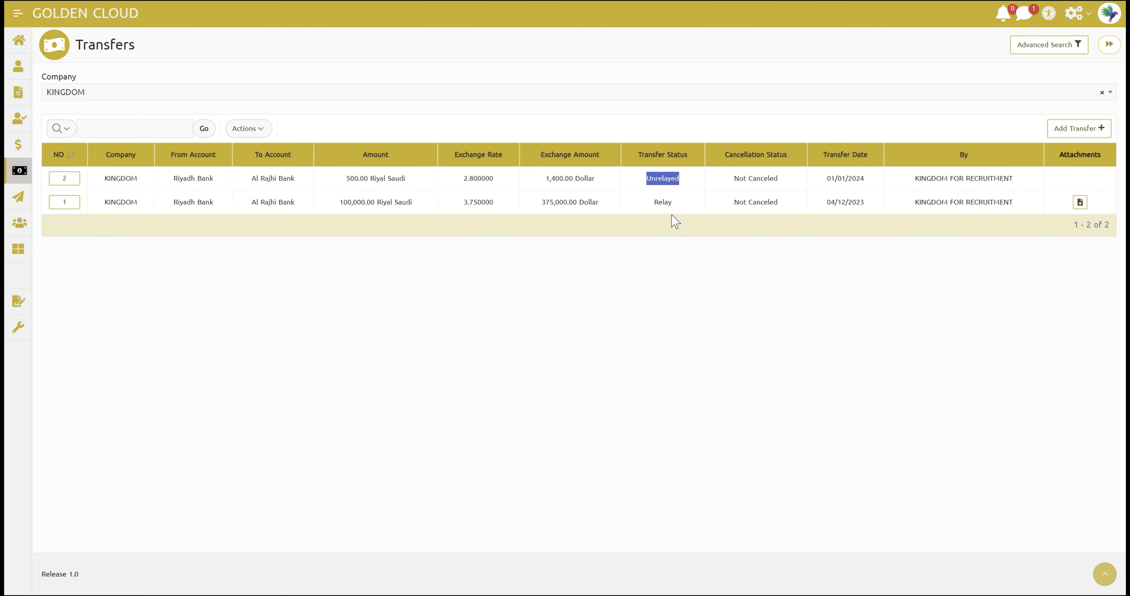
left_click(665, 203)
left_click(256, 136)
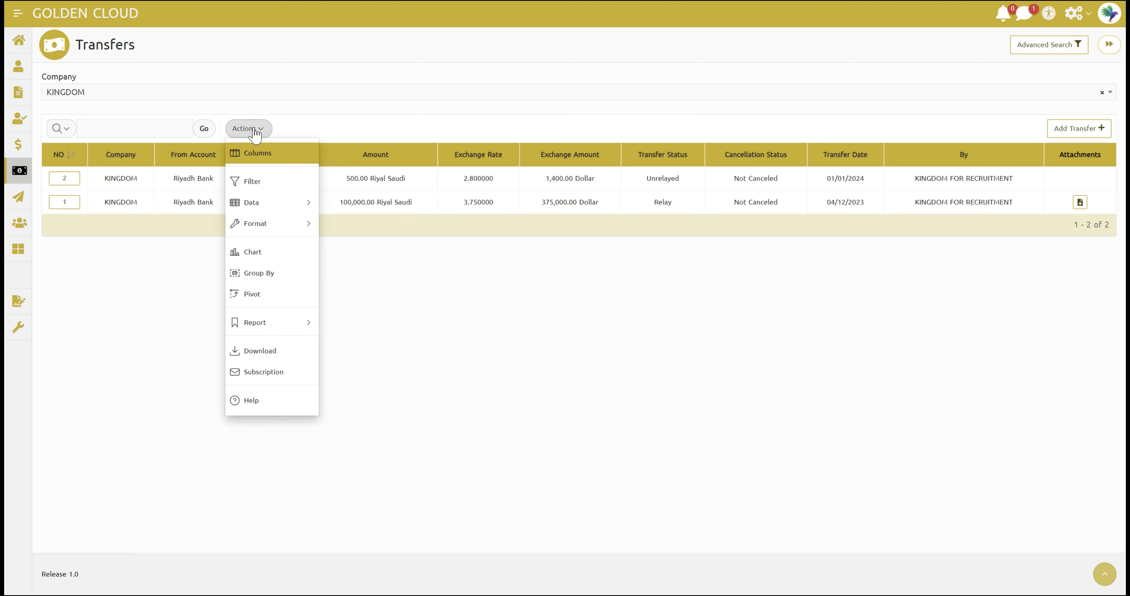
left_click(287, 351)
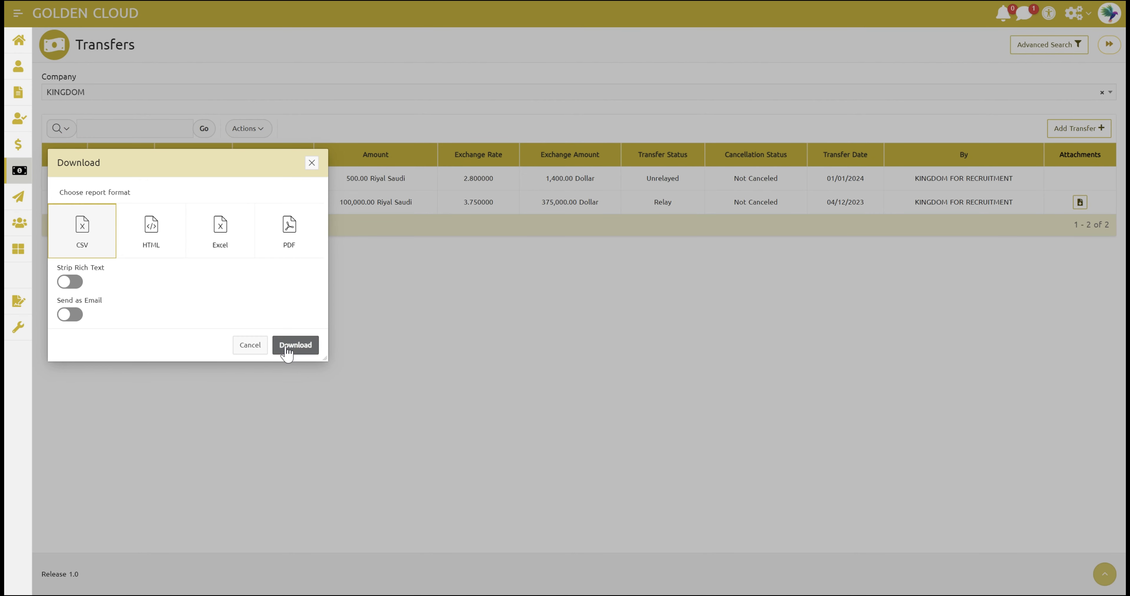
left_click(151, 245)
left_click(219, 240)
left_click(274, 244)
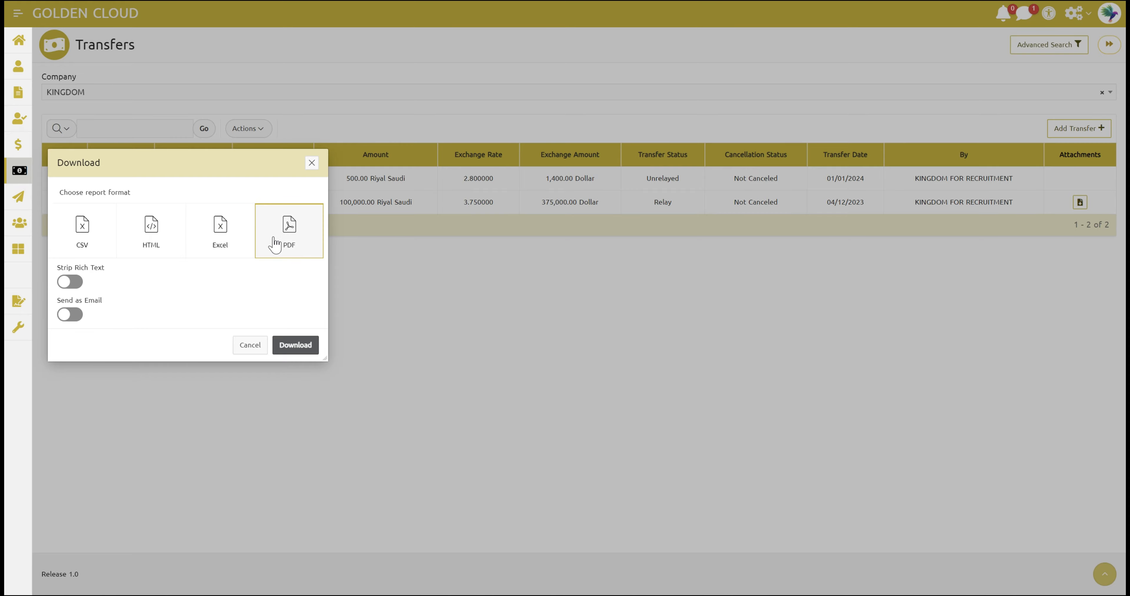
left_click(311, 163)
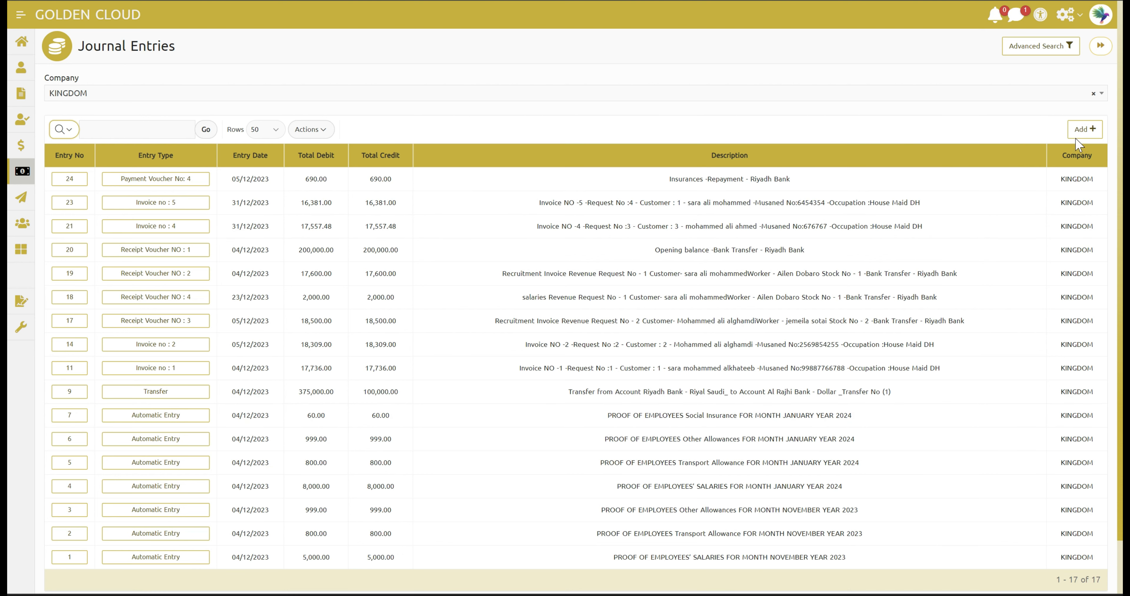
Step: Open a new journal entry form and examine its company choices and description field, keeping KINGDOM as the company
left_click(1085, 130)
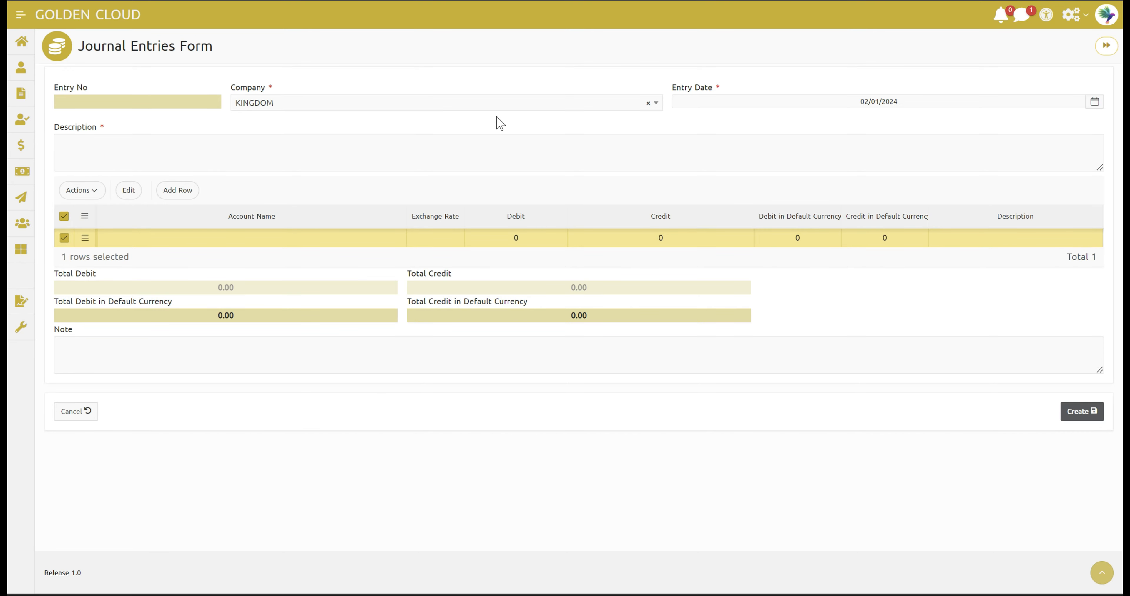
left_click(407, 108)
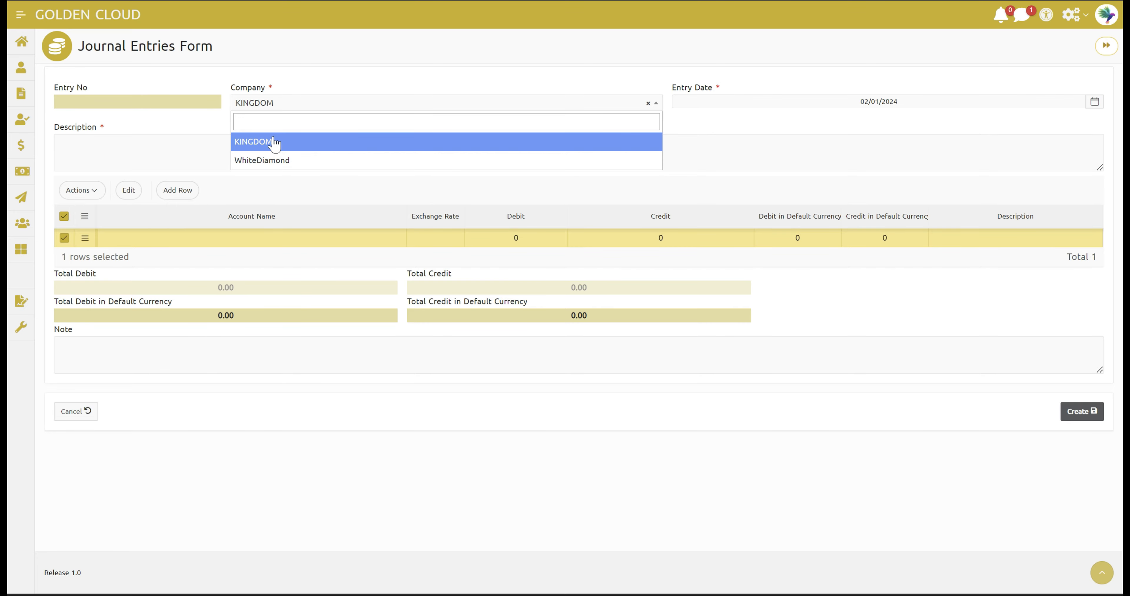
left_click(330, 105)
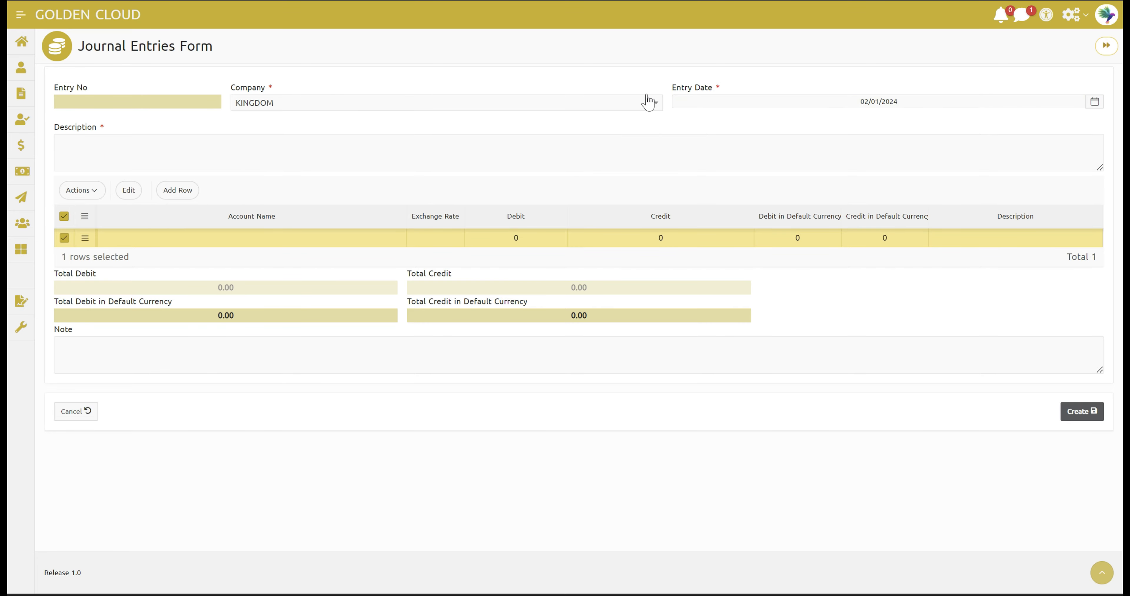
left_click(800, 145)
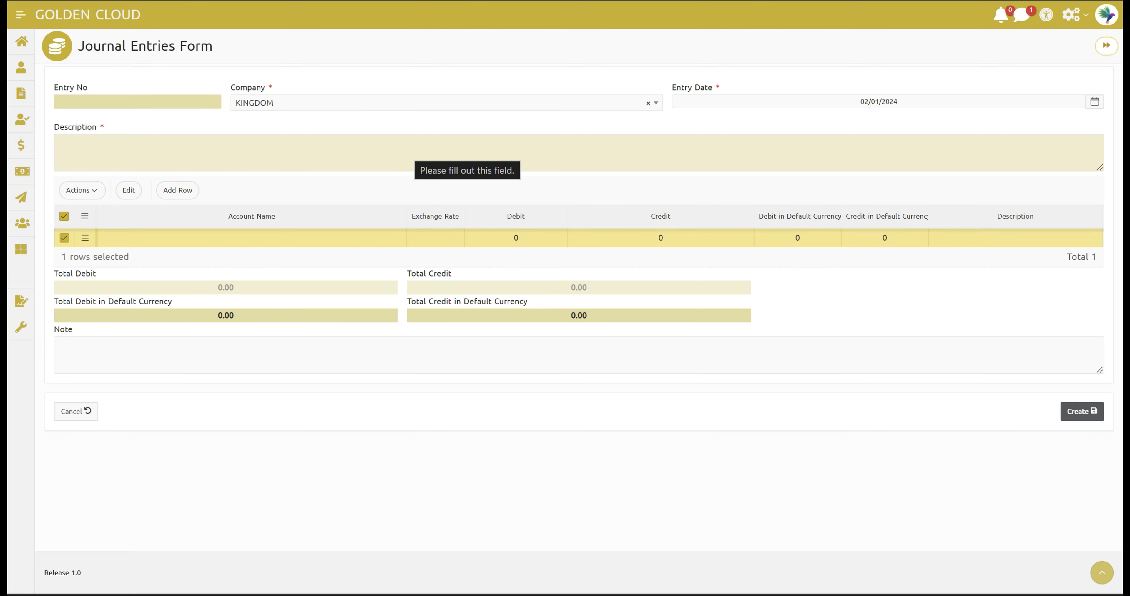
Step: Examine the account names available for the first journal row and leave the form without creating an entry
left_click(393, 245)
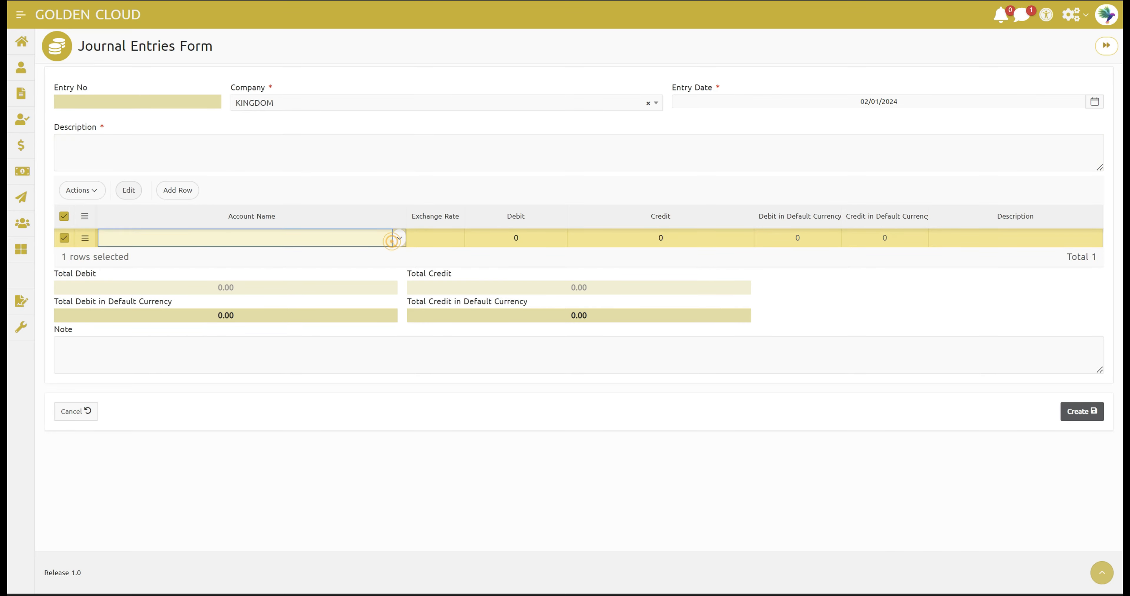
left_click(400, 240)
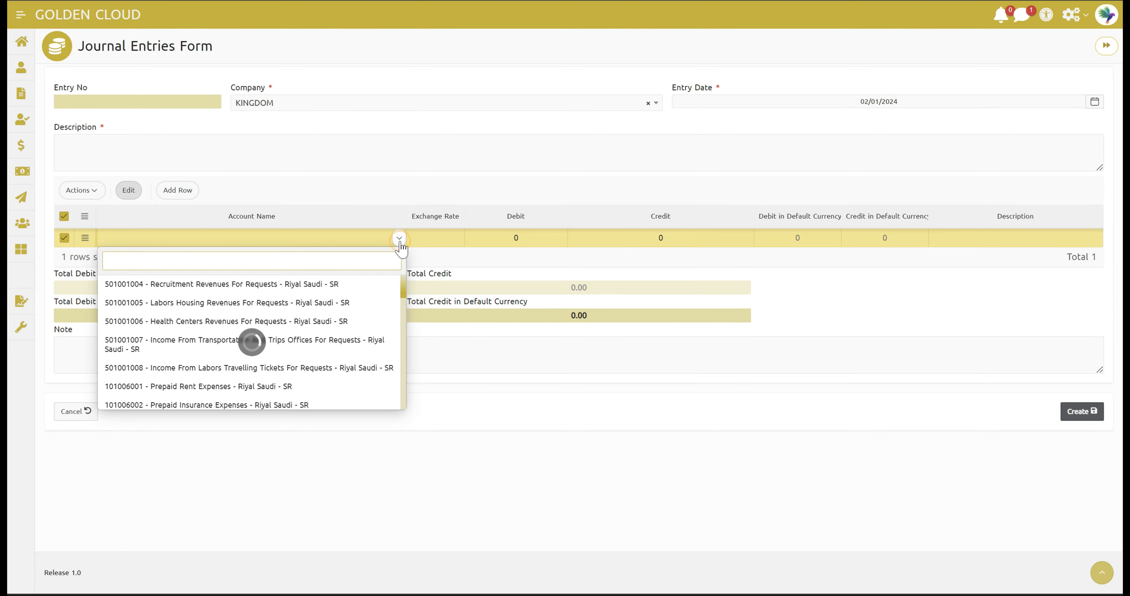
mouse_move(404, 292)
left_mouse_down()
mouse_move(402, 366)
mouse_move(401, 305)
left_mouse_up()
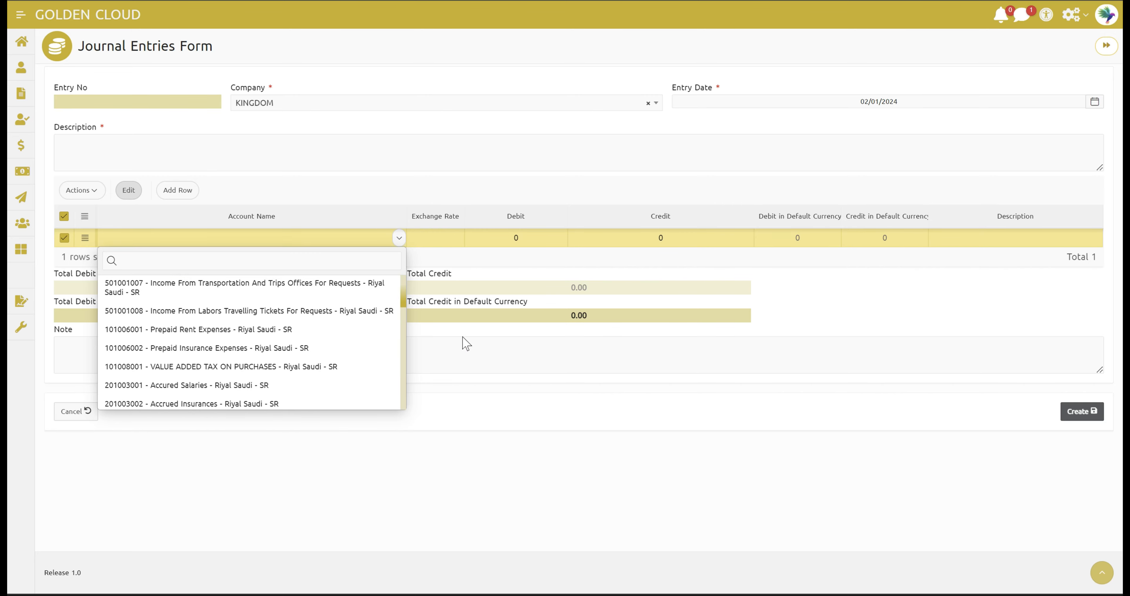
left_click(516, 429)
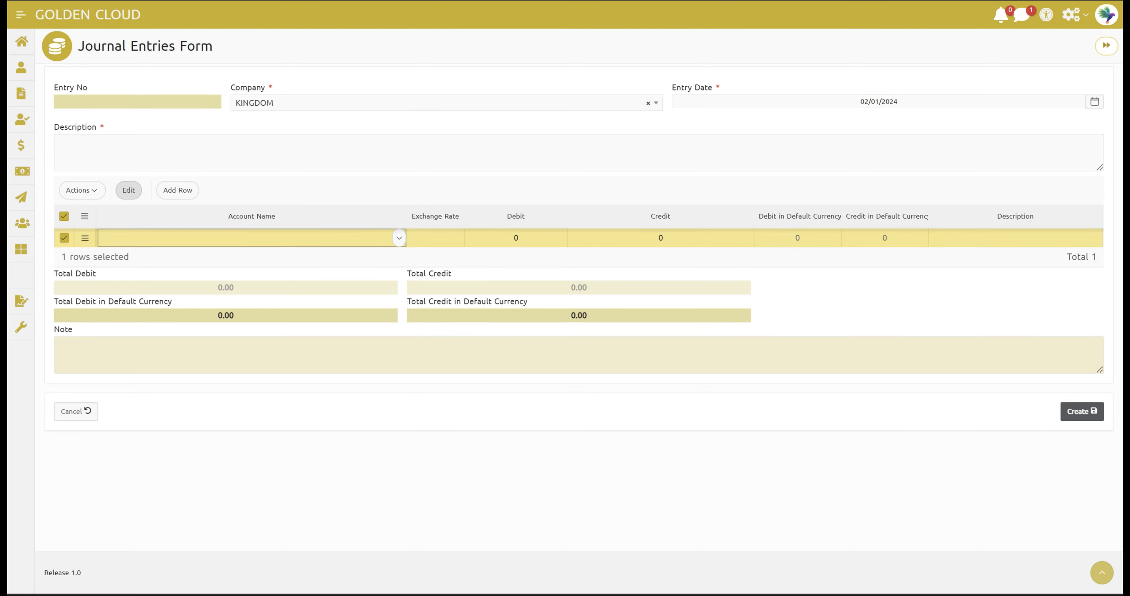
left_click(41, 21)
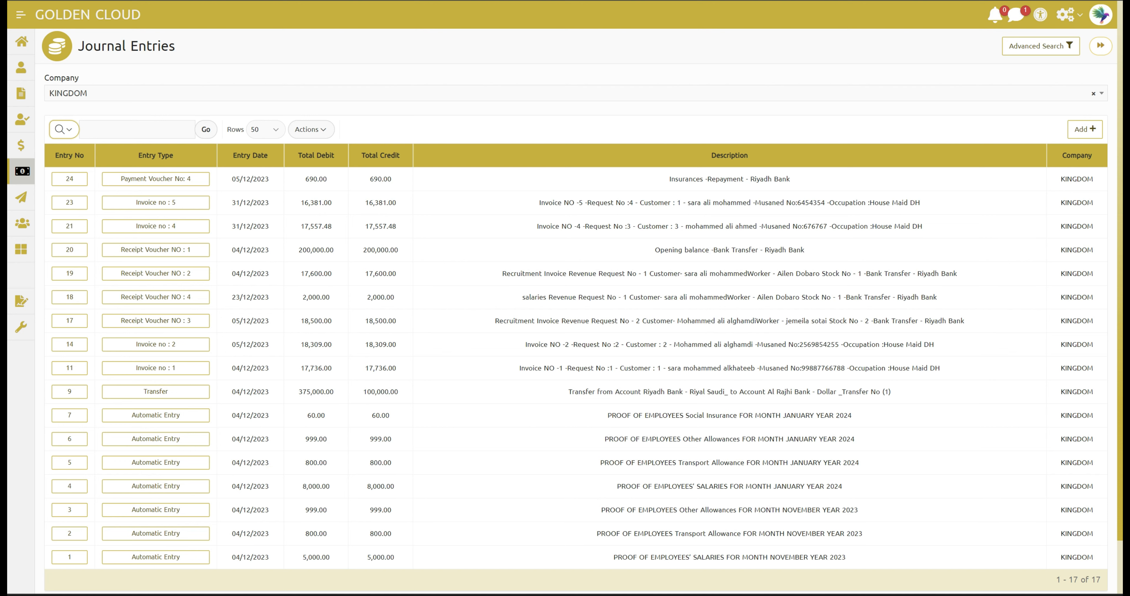
Step: Examine the journal entries' advanced search fields and their HTML, Excel and PDF download options without searching or downloading
left_click(1026, 49)
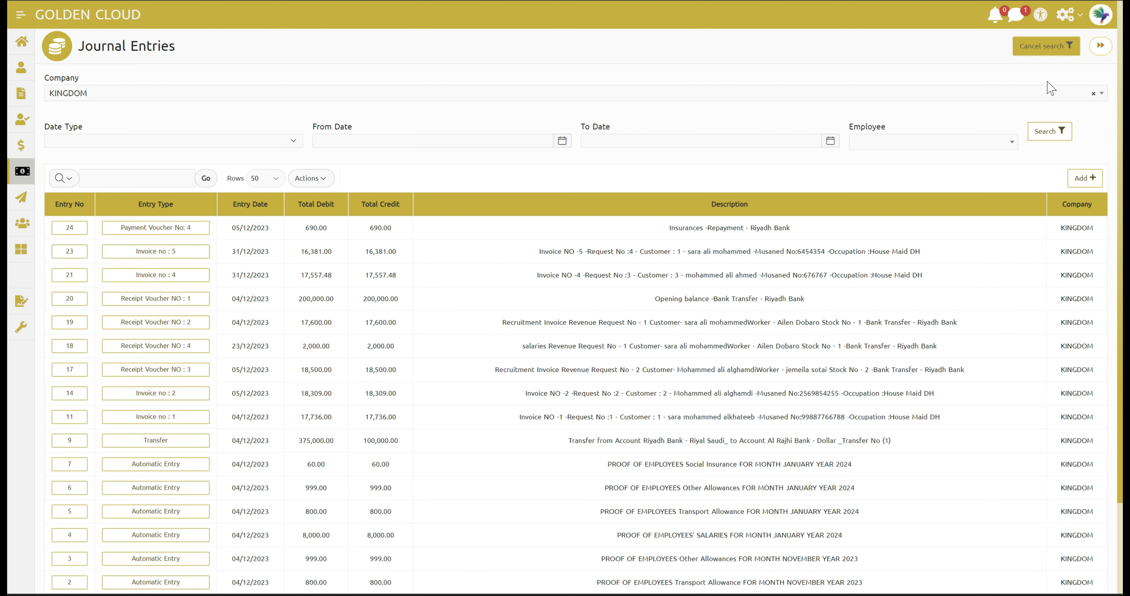
left_click(1043, 47)
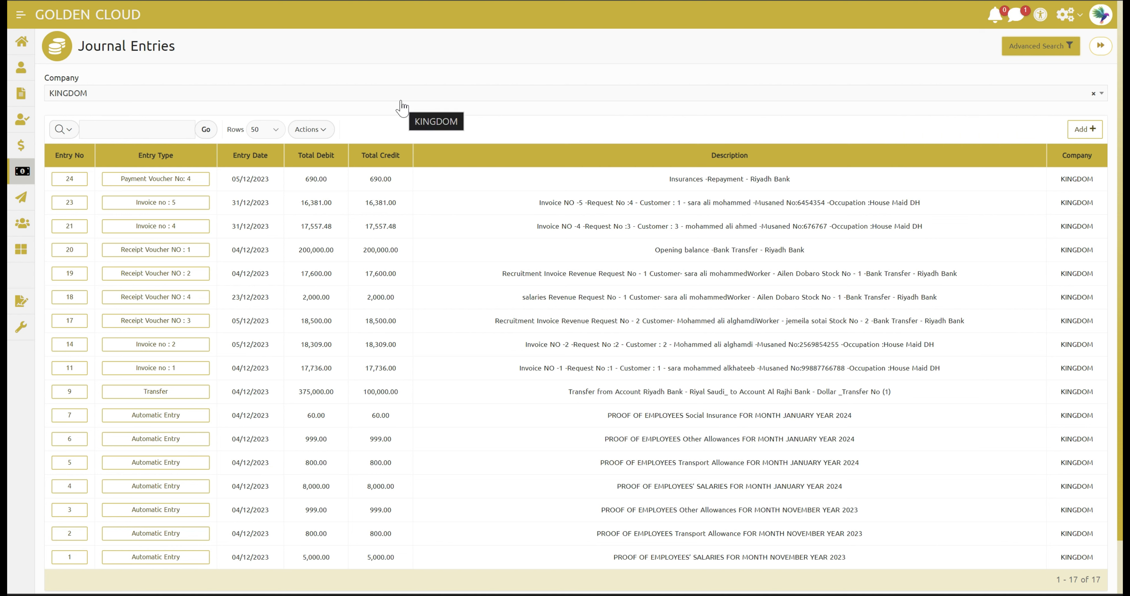
left_click(324, 139)
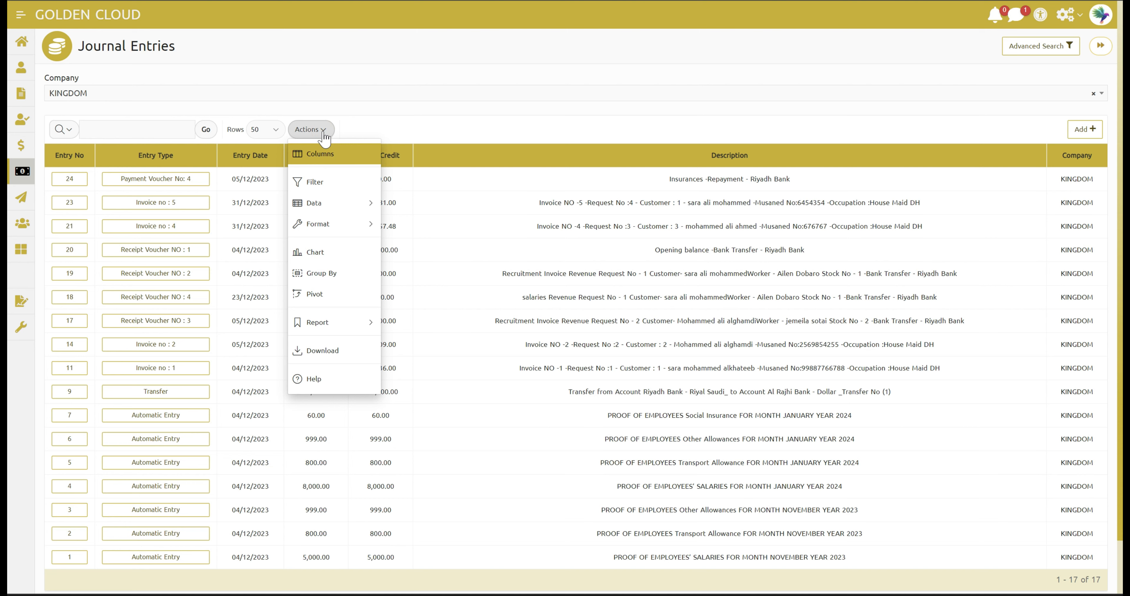
left_click(346, 350)
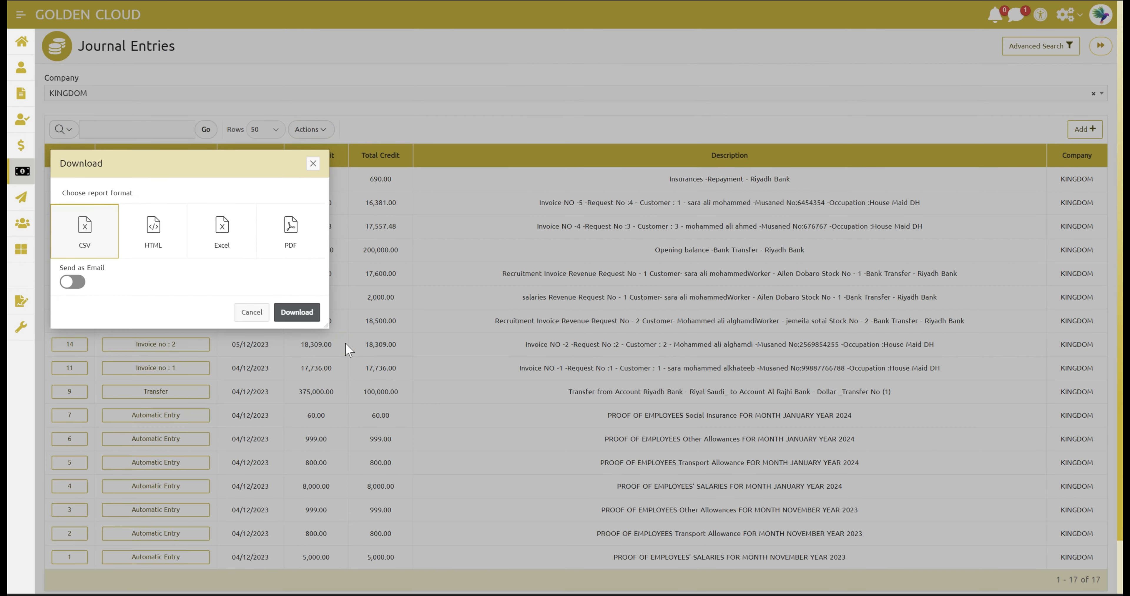
left_click(147, 245)
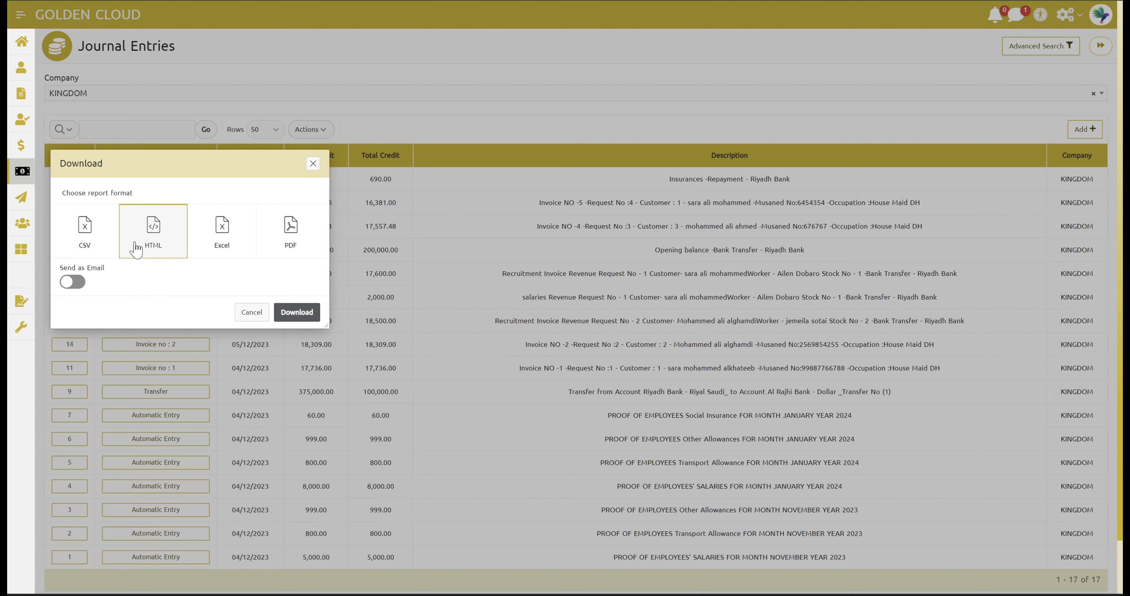
left_click(222, 246)
left_click(283, 232)
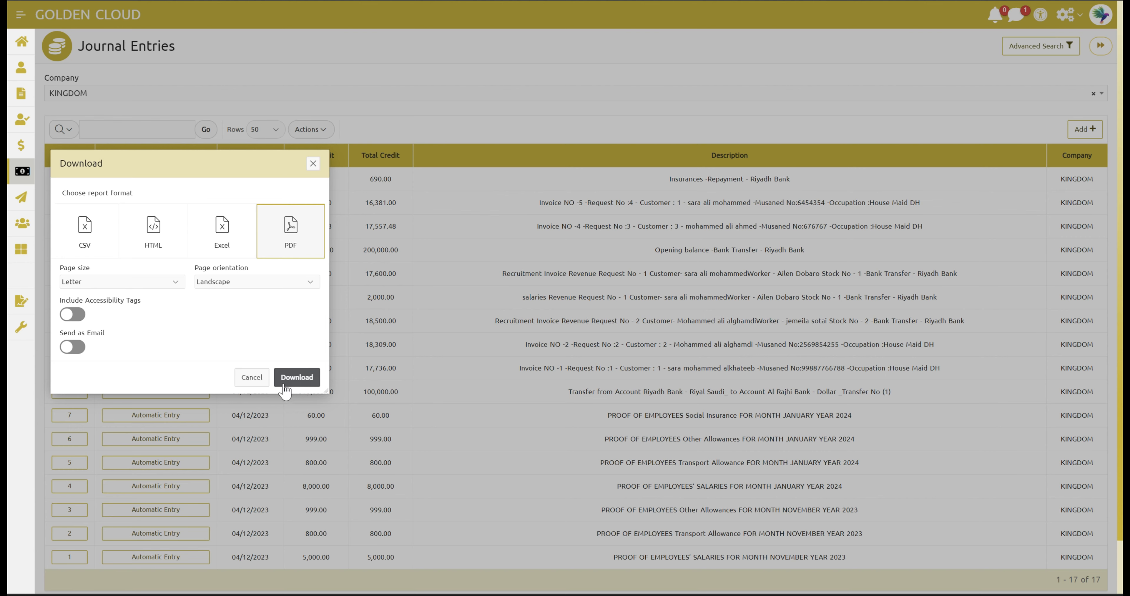
left_click(311, 165)
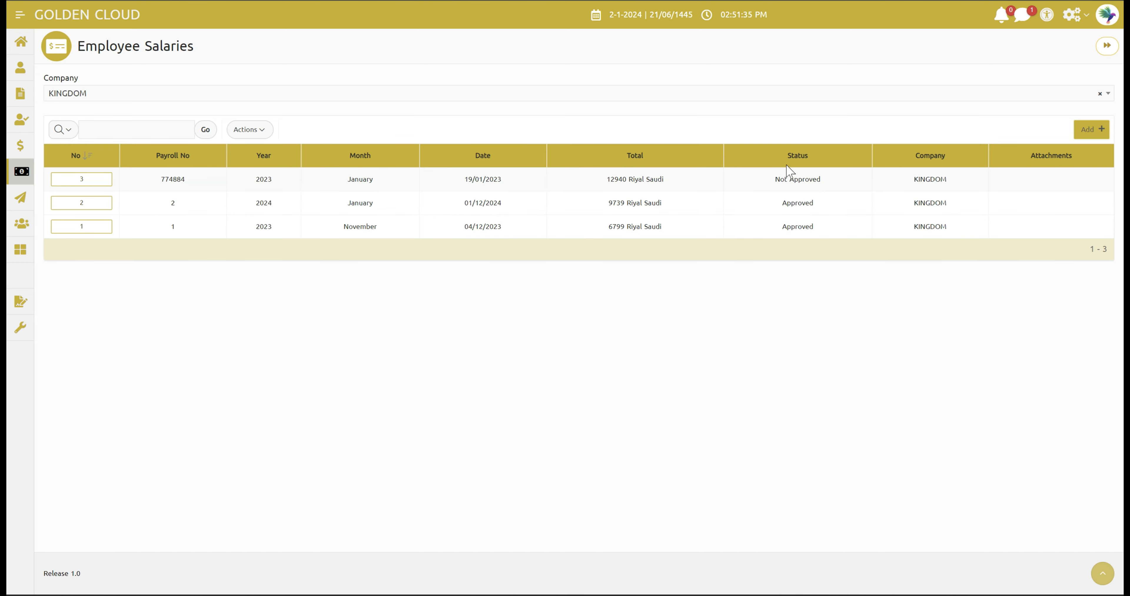
Step: Start a new employee salaries record for KINGDOM and set its date to 02/01/2024
left_click(1099, 133)
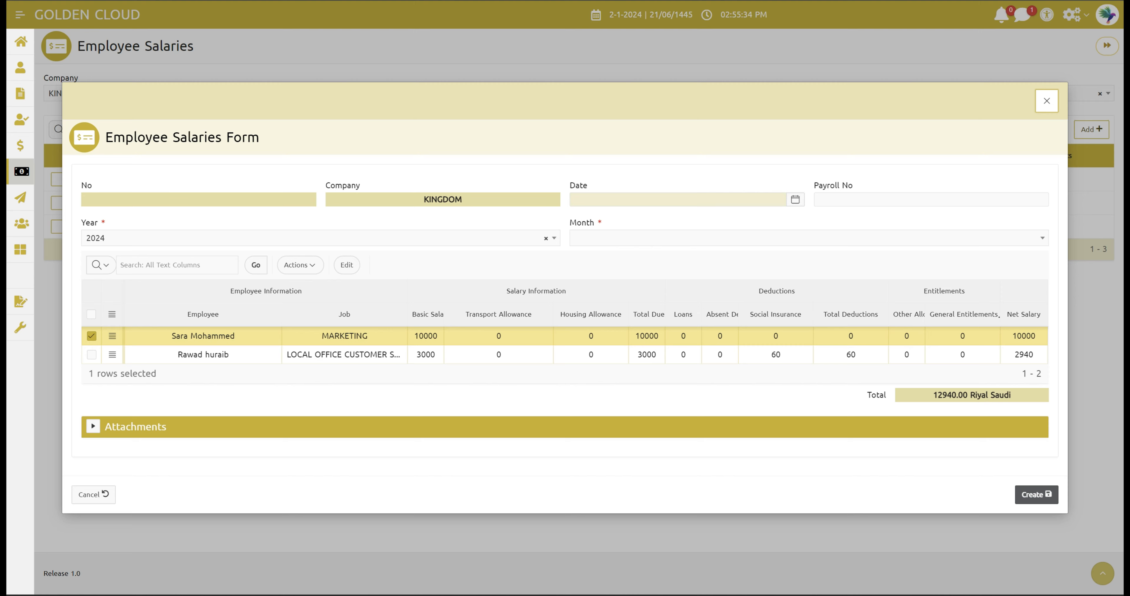
left_click(649, 201)
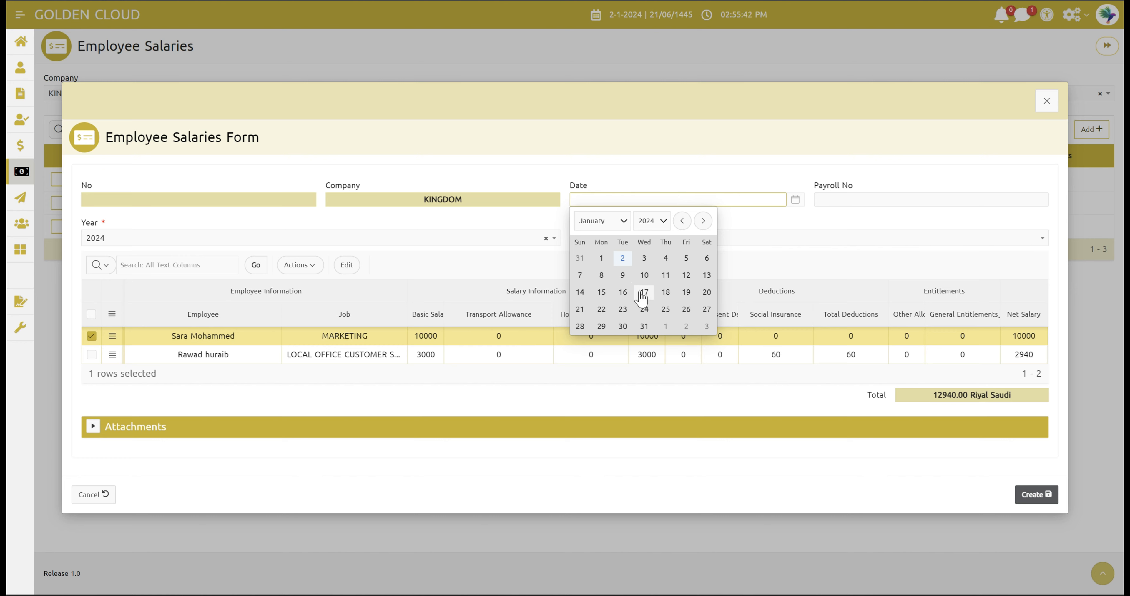
left_click(623, 258)
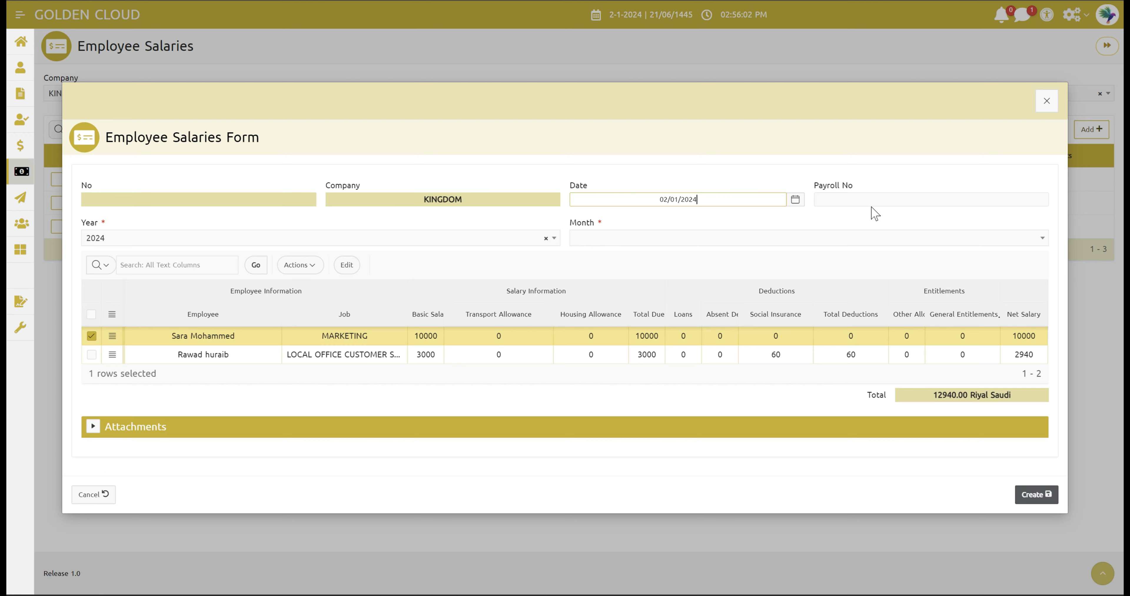
Step: Enter 555 as the payroll number and choose January as the salary month for 2024
left_click(872, 199)
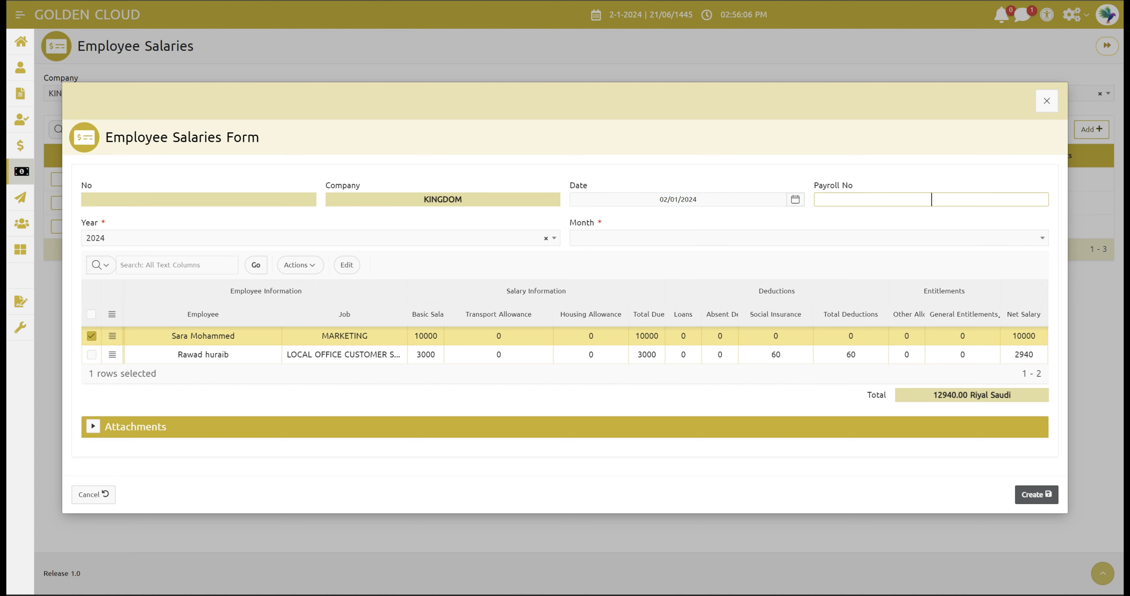
type("555")
left_click(813, 221)
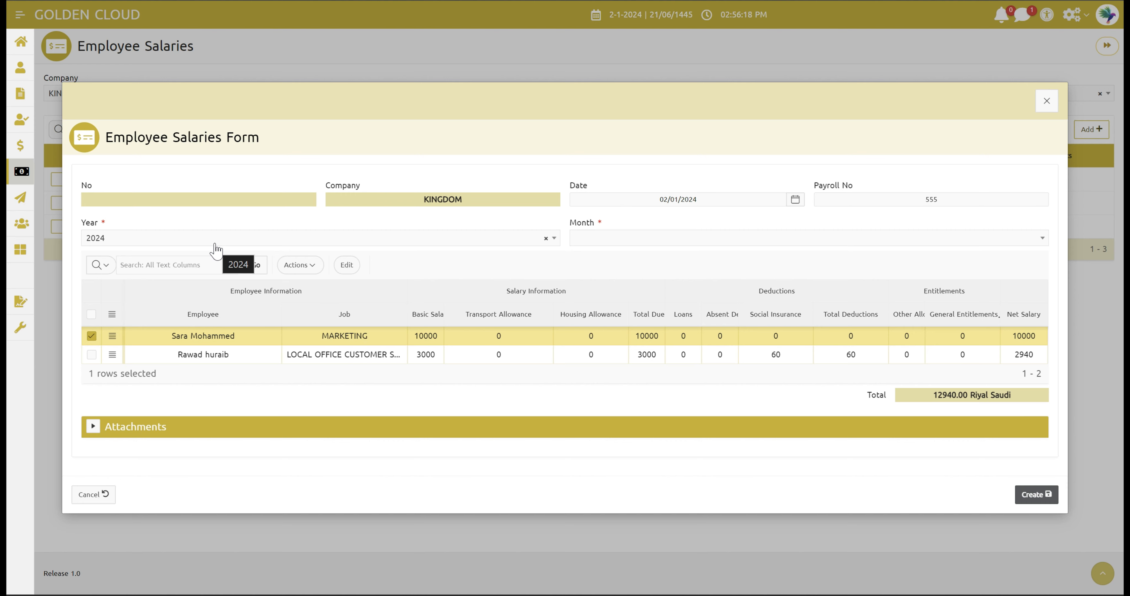
left_click(637, 251)
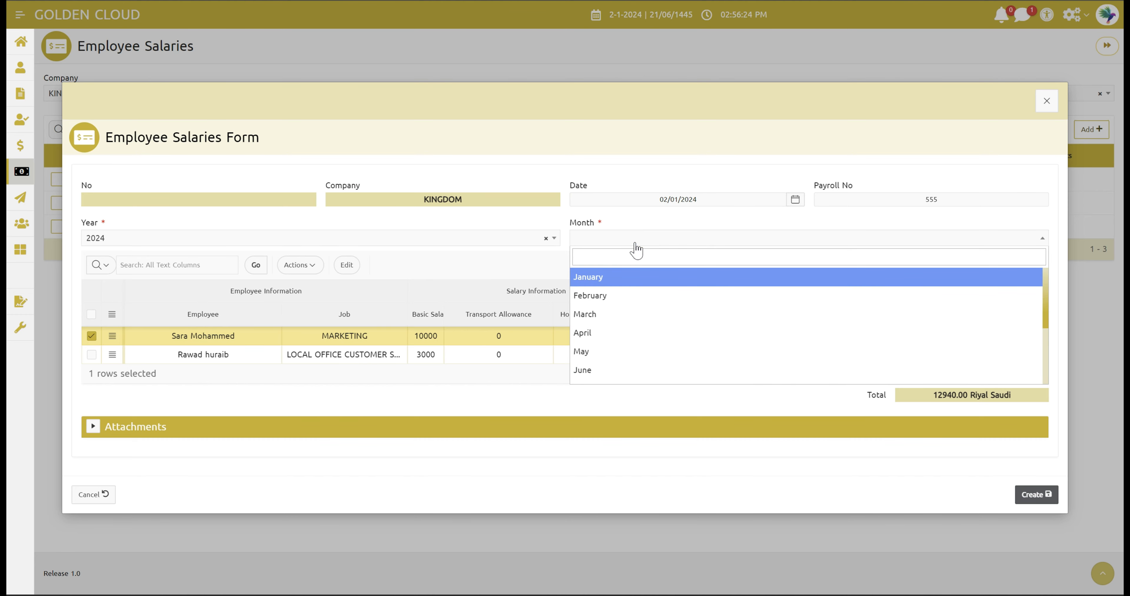
left_click(611, 278)
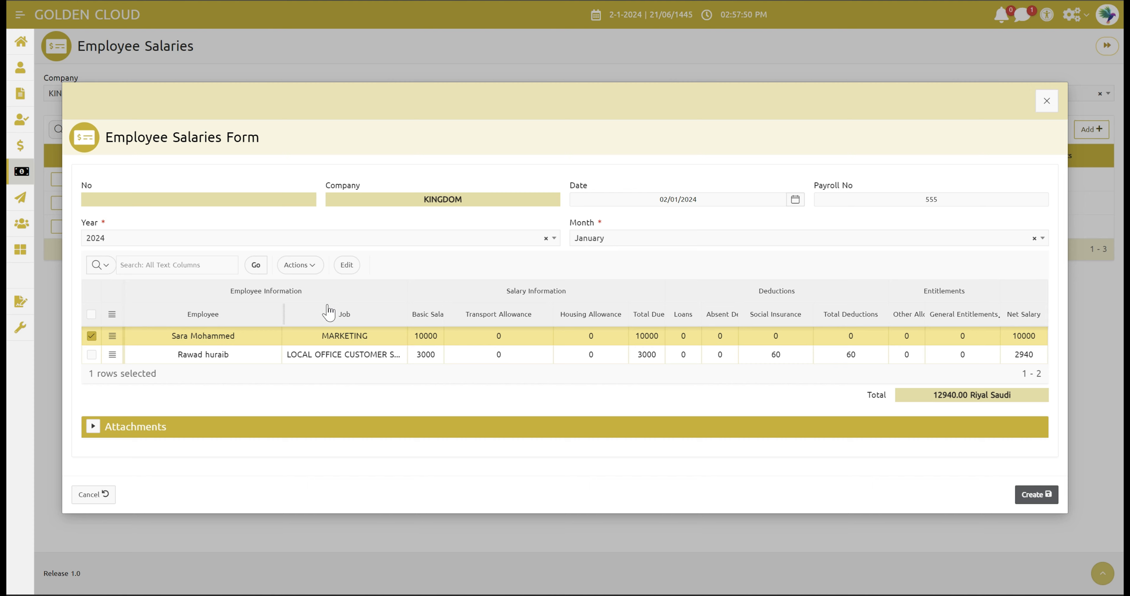
Step: Widen the basic salary and absent deduction columns, set the marketing employee's absent deduction to 500, and create the salaries record
left_click_drag(445, 316, 476, 315)
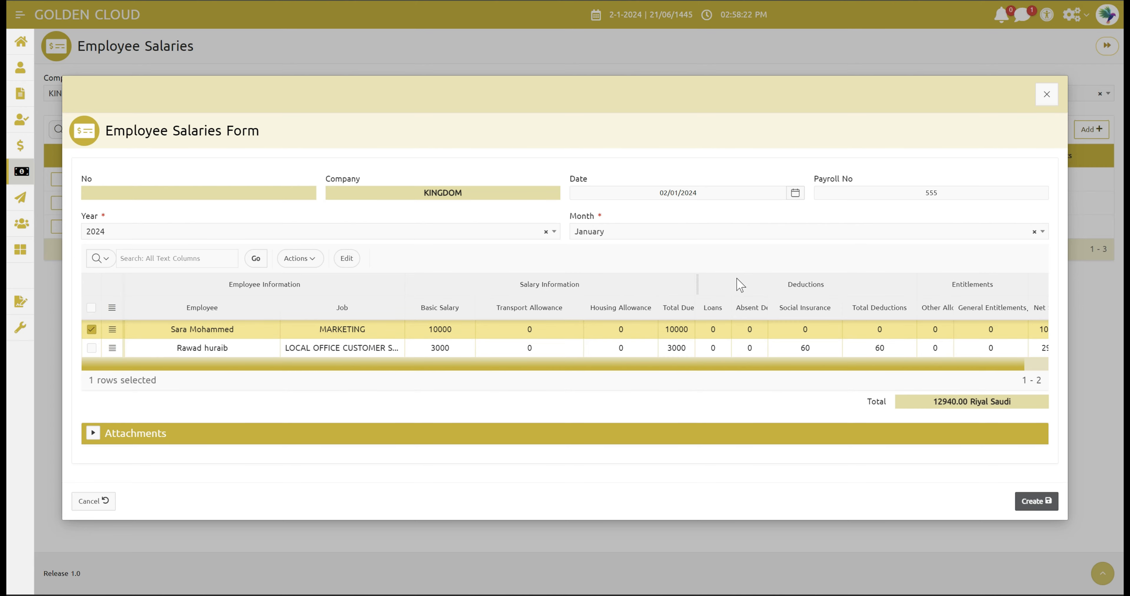
left_click_drag(767, 308, 810, 308)
left_click(785, 333)
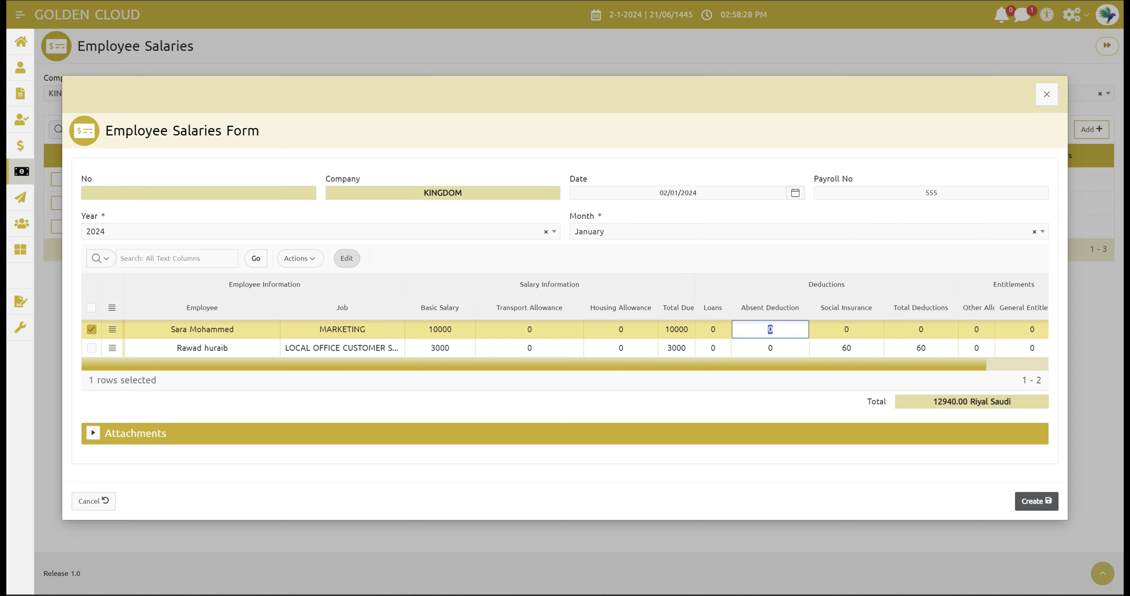
type("500")
left_click(799, 381)
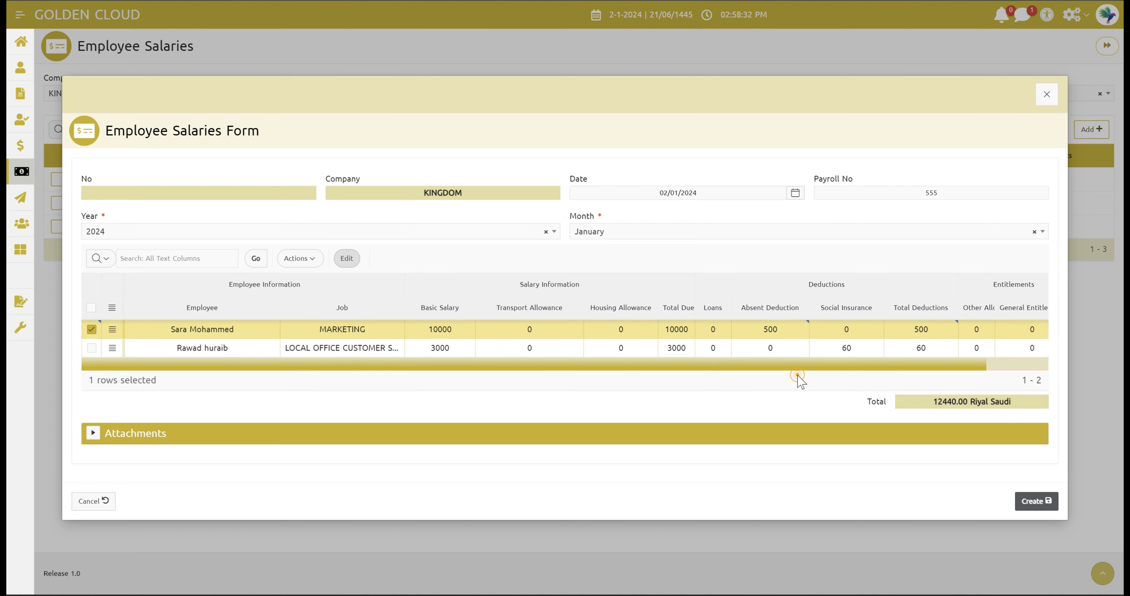
left_click_drag(835, 364, 943, 364)
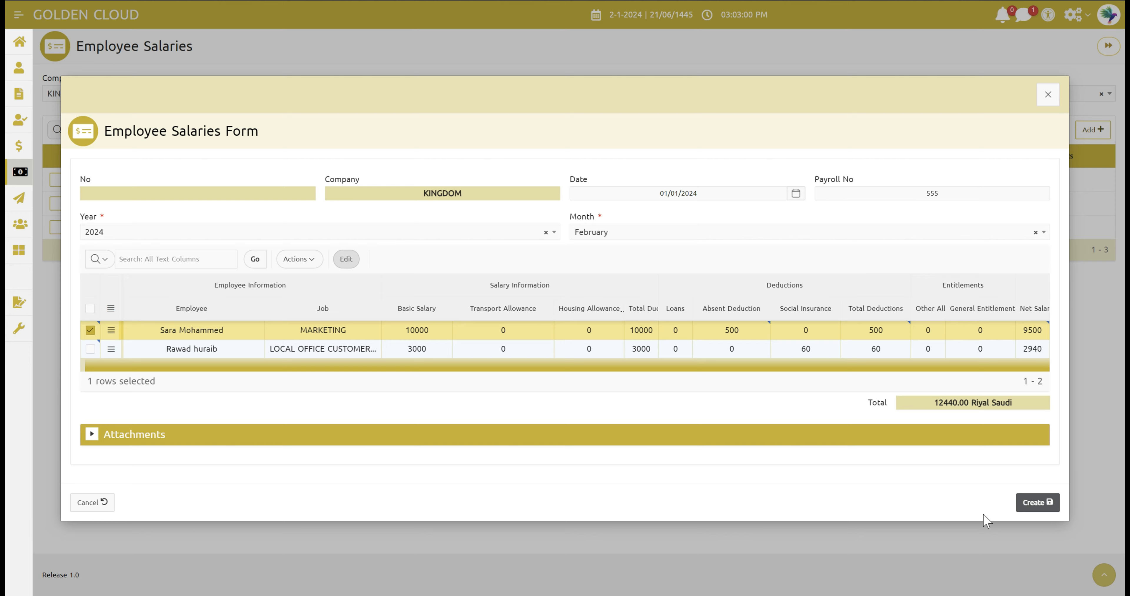
left_click(1049, 502)
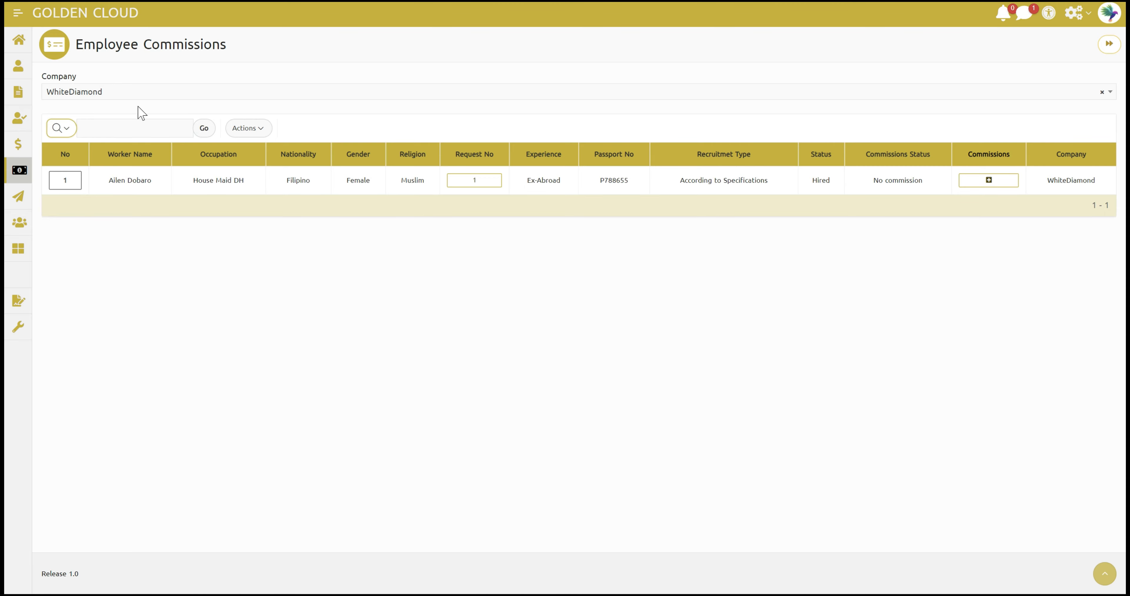
Step: Keep WhiteDiamond as the company, open the hired worker's commissions form, and select the only listed employee in the commission row
left_click(126, 93)
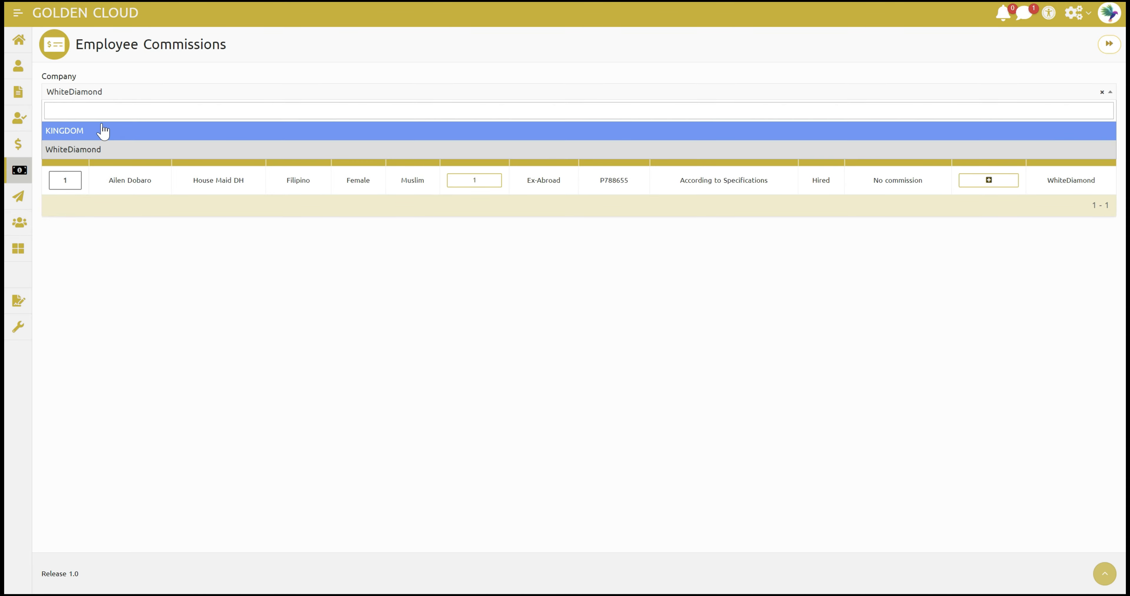
left_click(104, 154)
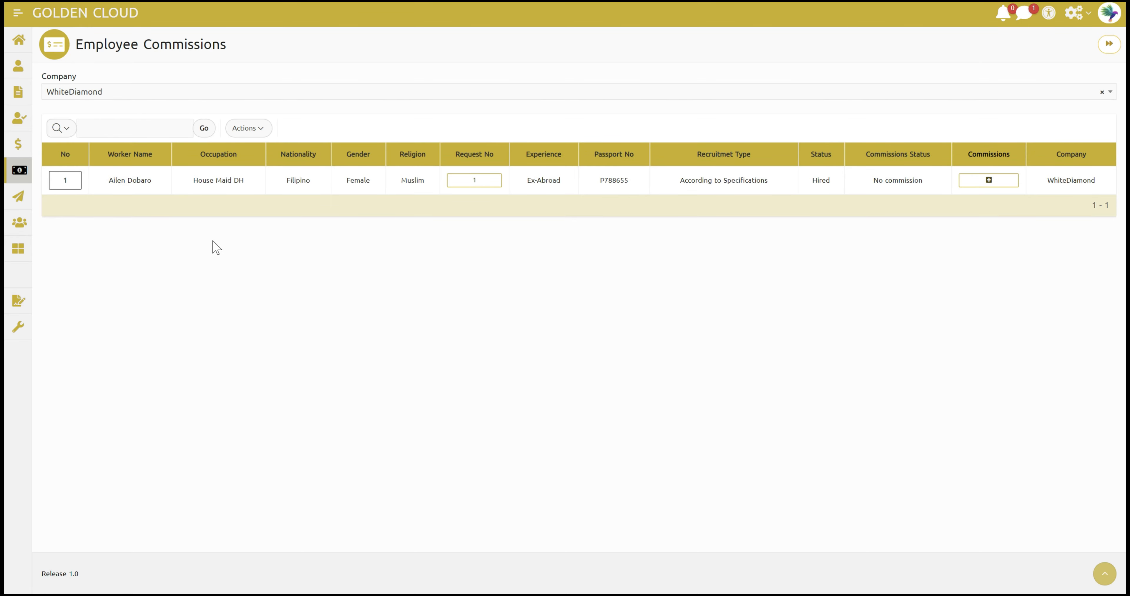
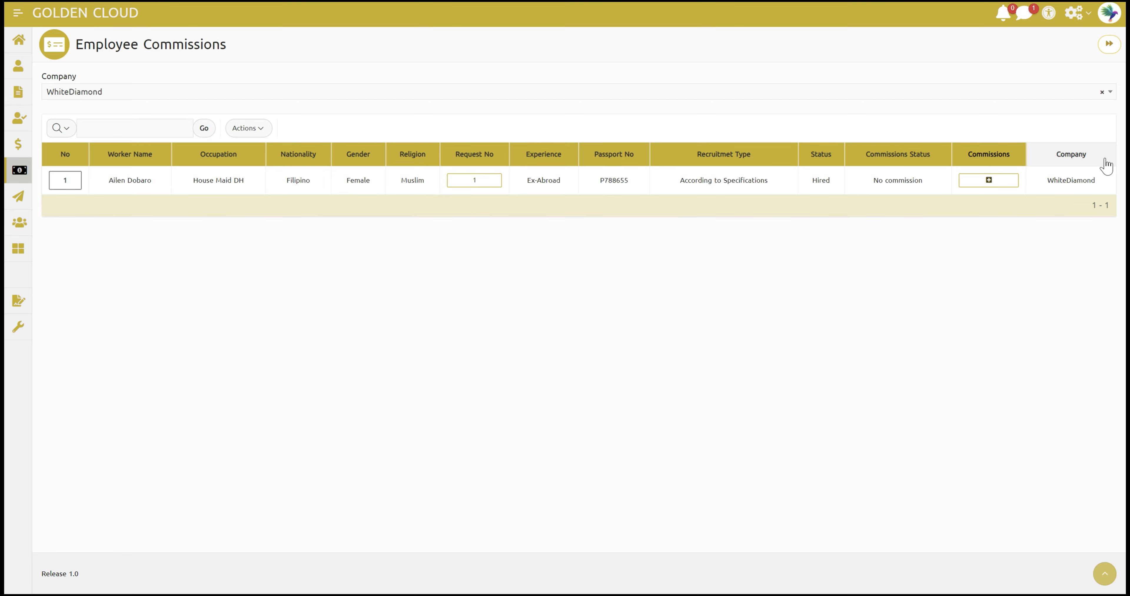
left_click(1010, 191)
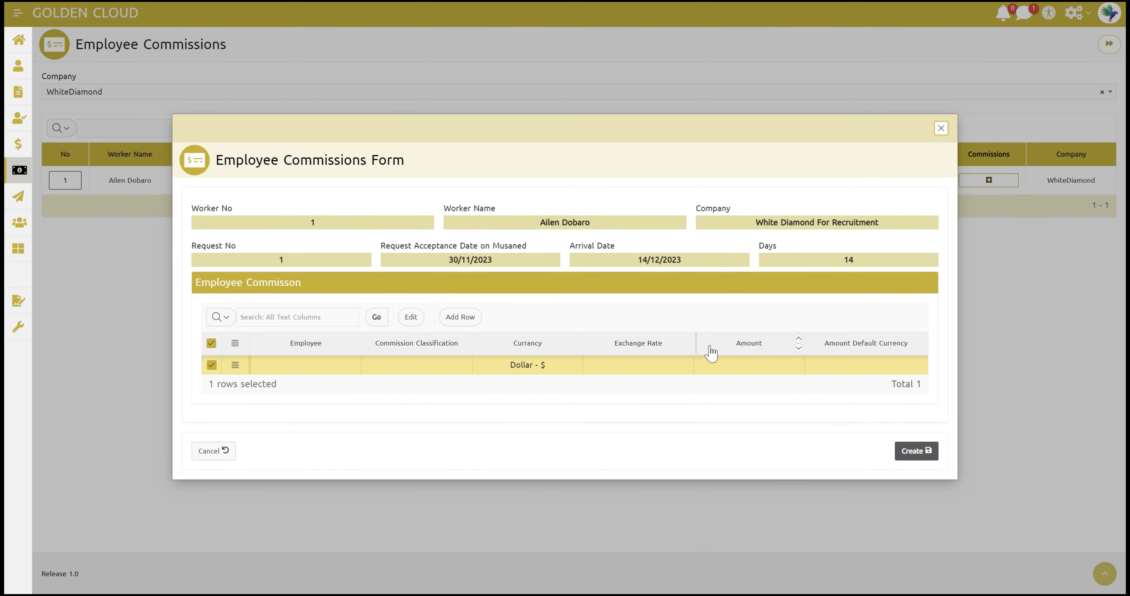
left_click(353, 367)
left_click(353, 368)
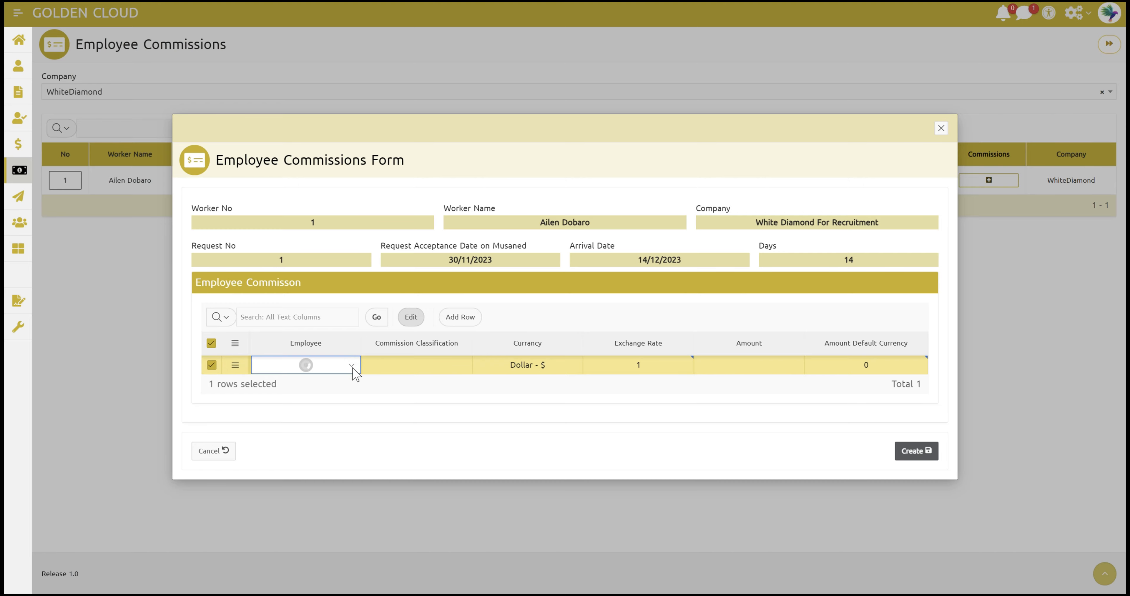
left_click(353, 368)
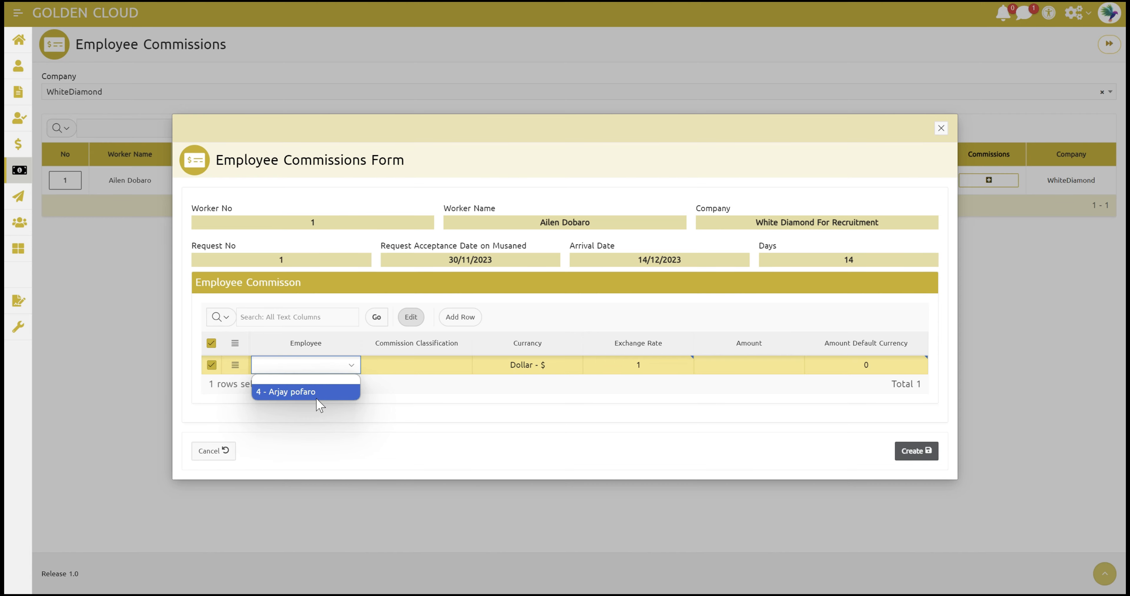
left_click(306, 392)
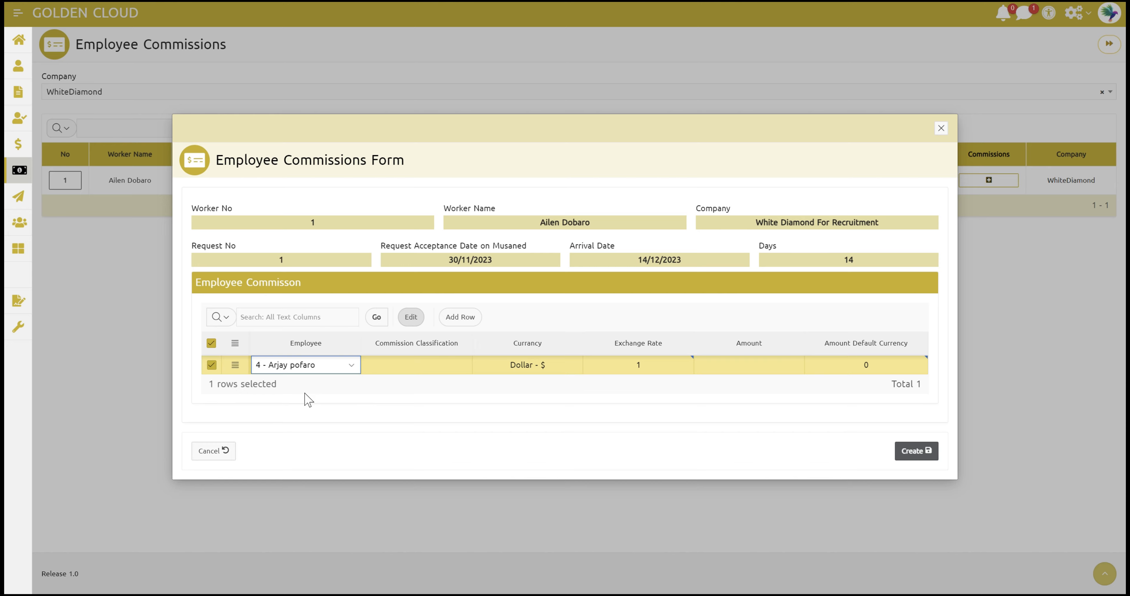
Step: Classify the commission as For The Employee in Dollar - $, set its amount to 500, and create it
left_click(419, 368)
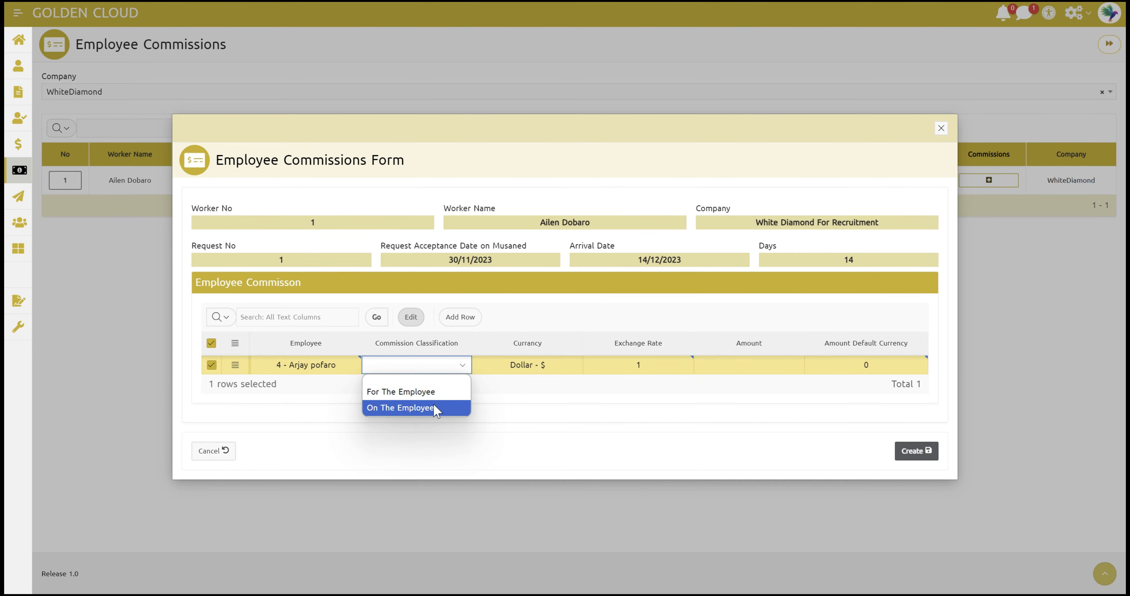
left_click(403, 392)
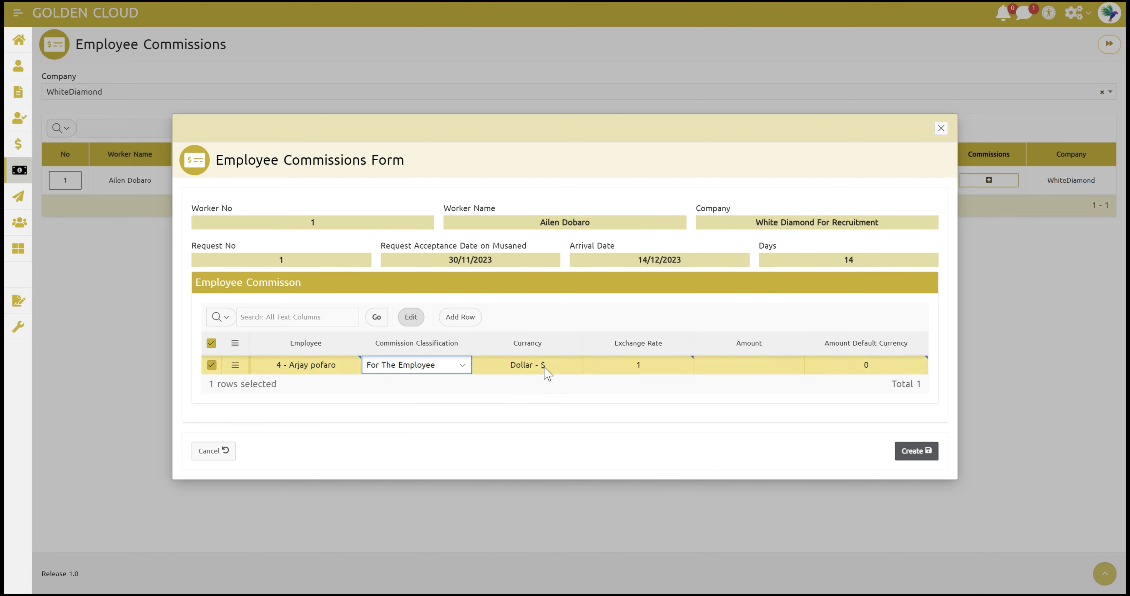
left_click(554, 371)
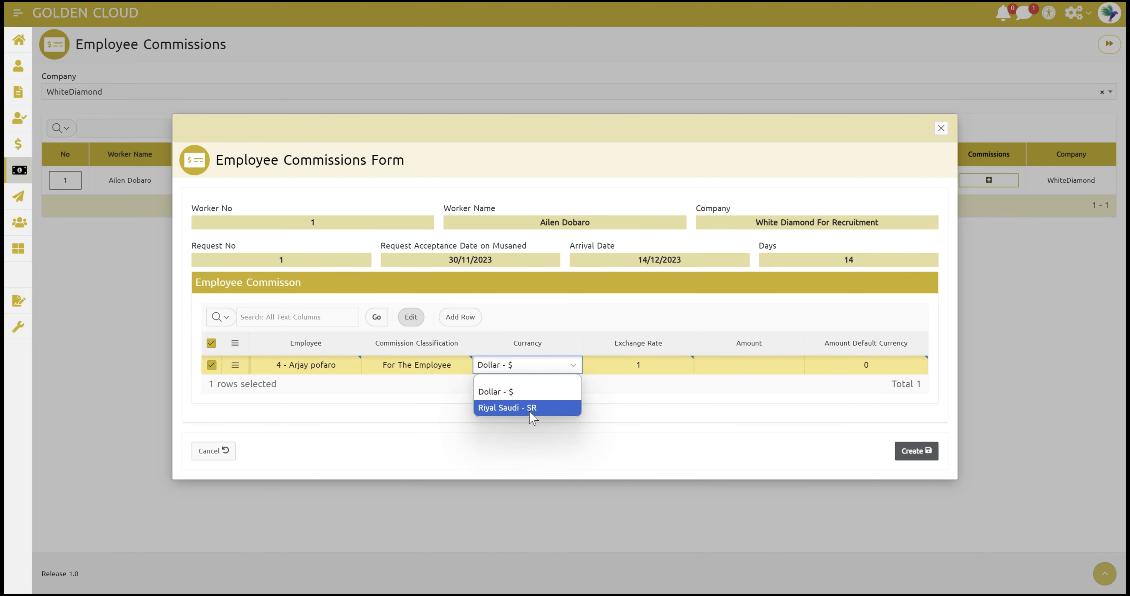
left_click(522, 397)
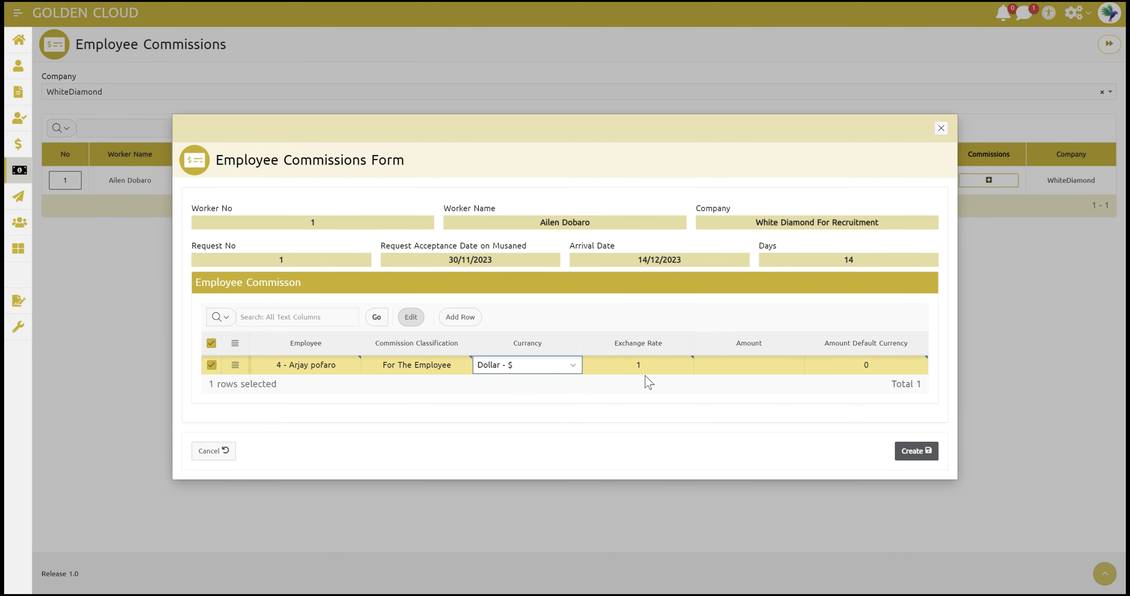
left_click(759, 368)
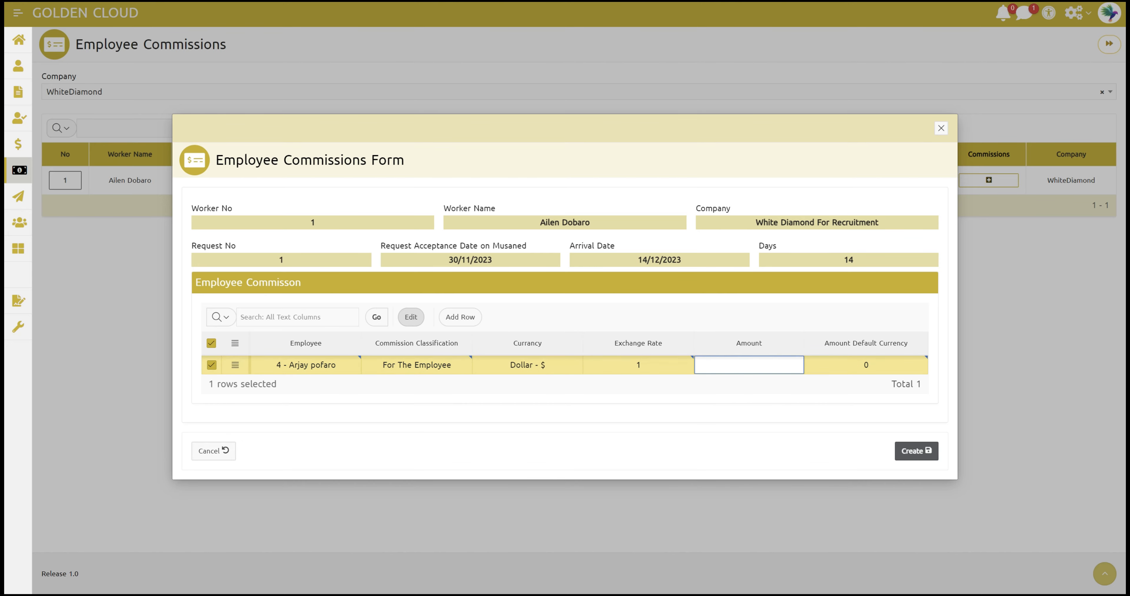
left_click(758, 368)
type("500")
left_click(737, 388)
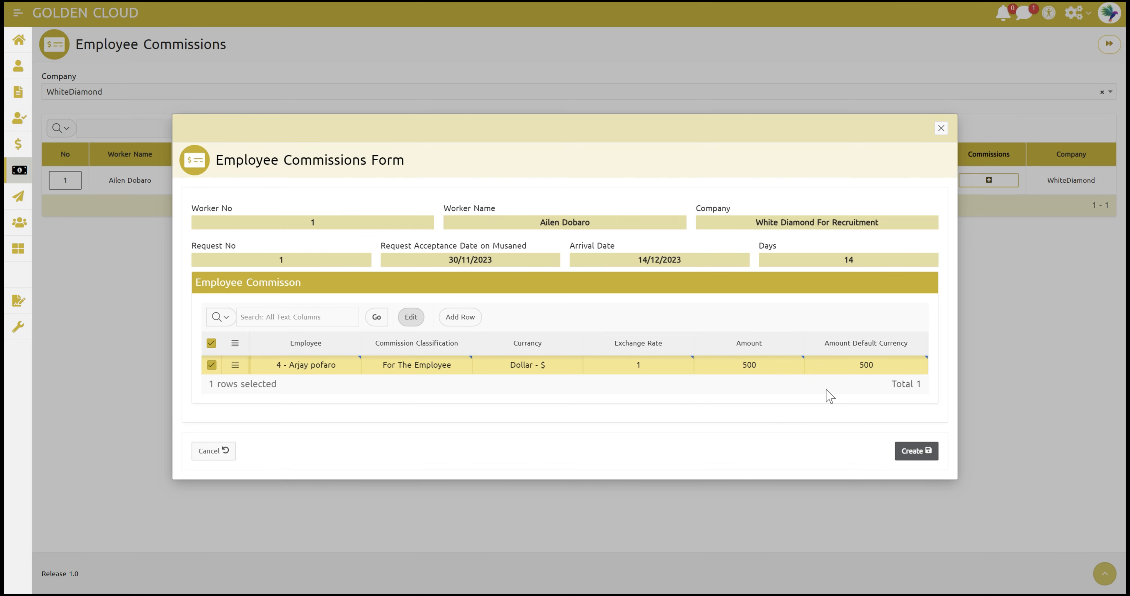
left_click(919, 453)
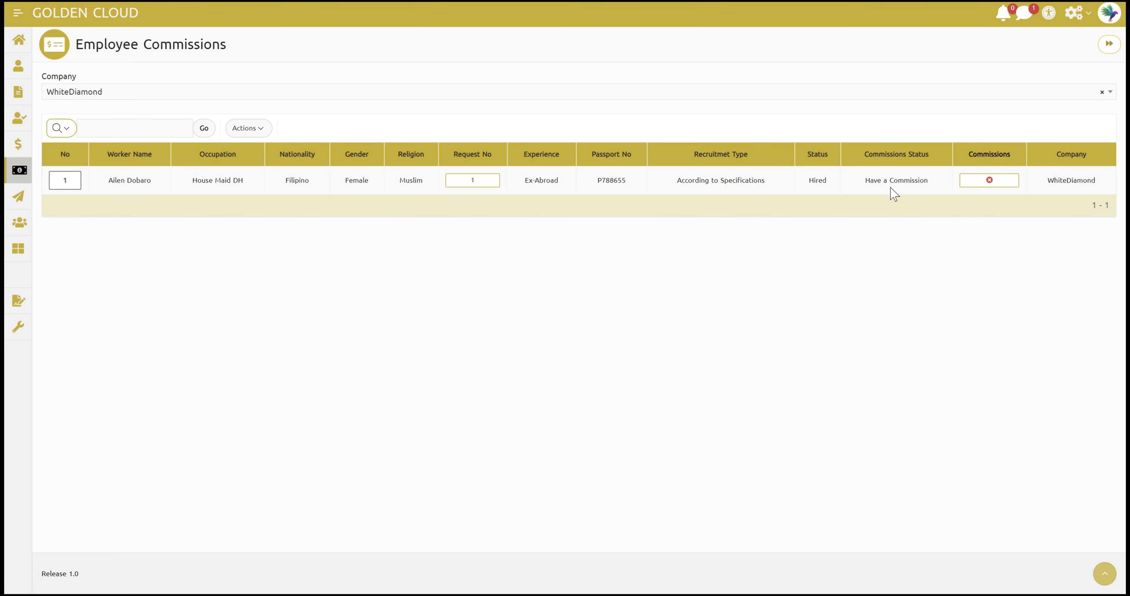
left_click_drag(930, 181, 863, 210)
left_click(856, 210)
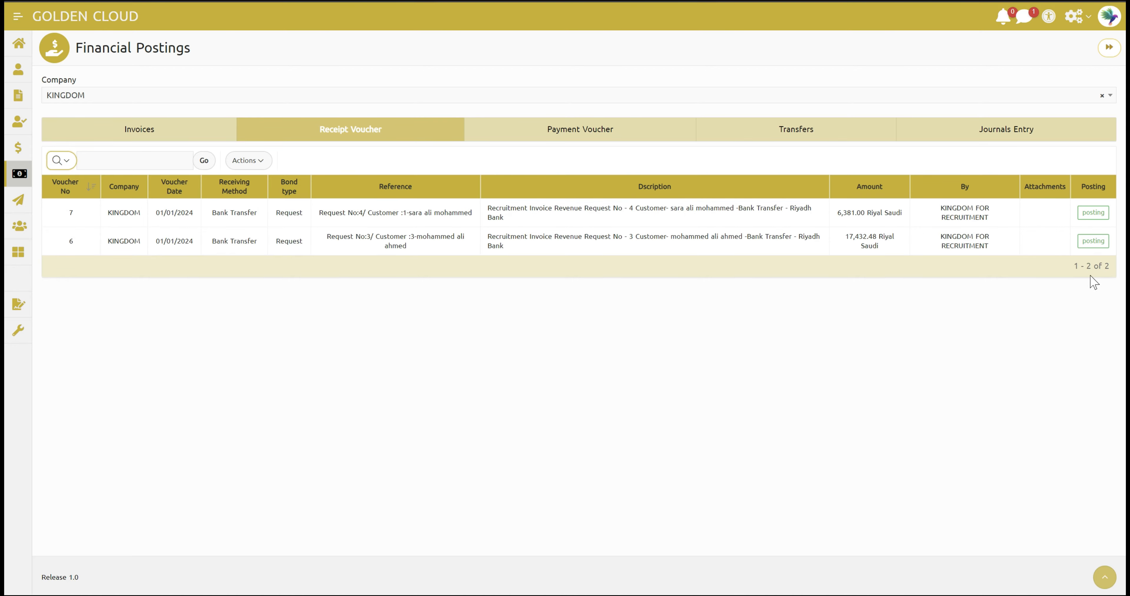
Step: Post KINGDOM's pending receipt vouchers 7 and 6 in the financial postings
left_click(1085, 213)
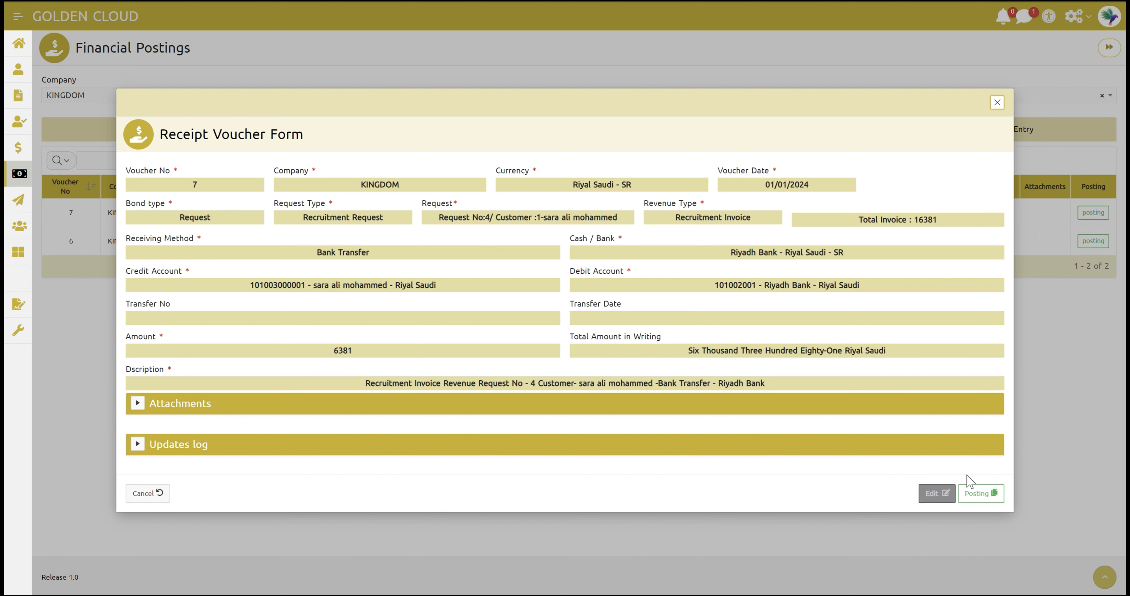
left_click(991, 496)
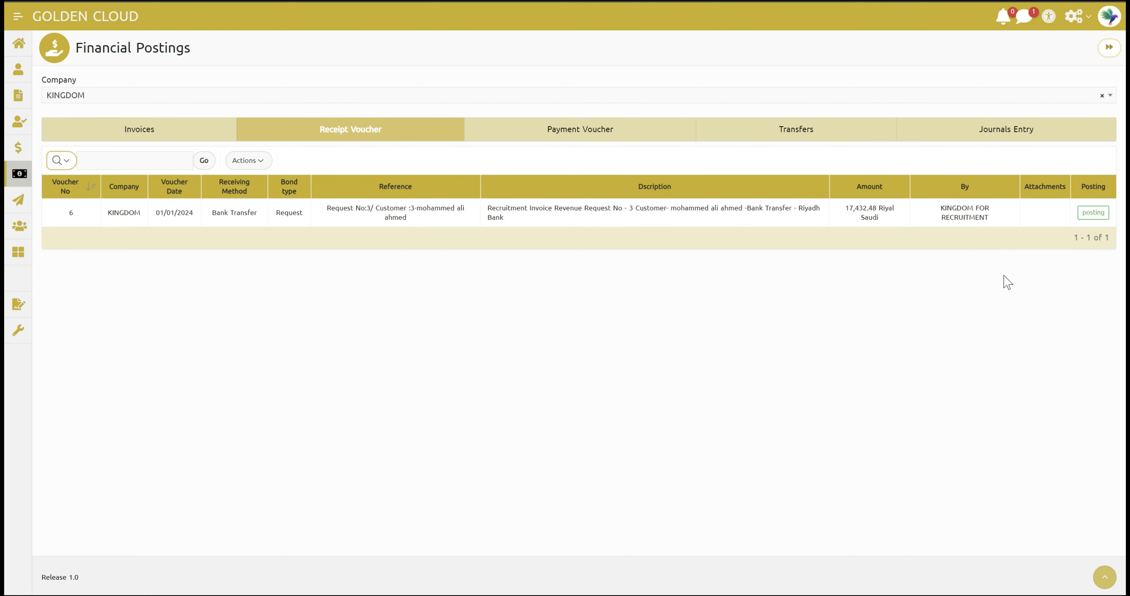
left_click(1091, 211)
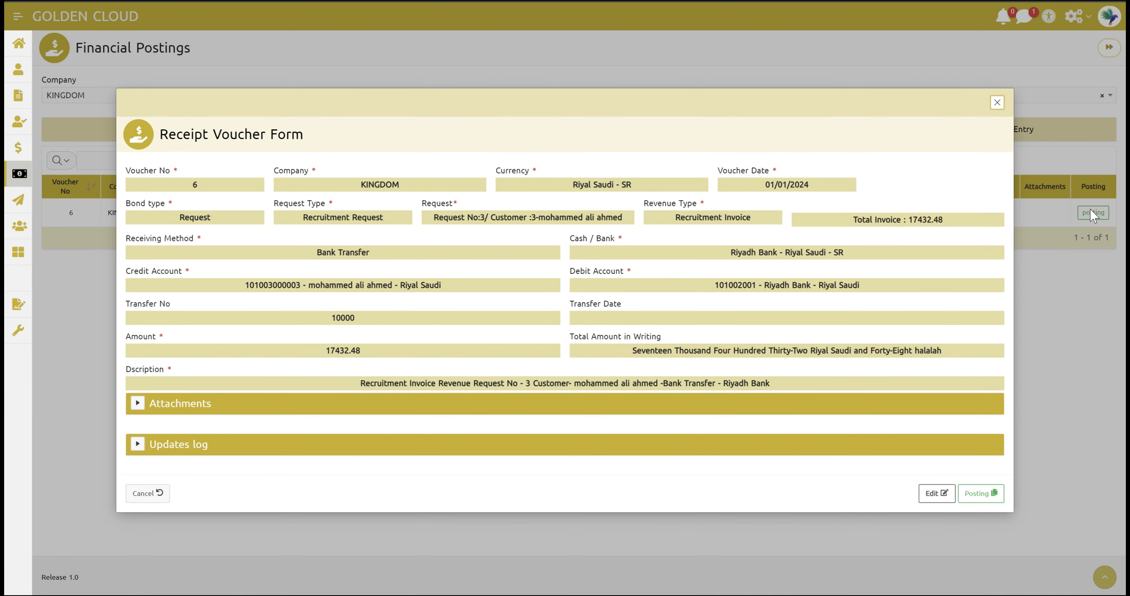
left_click(996, 494)
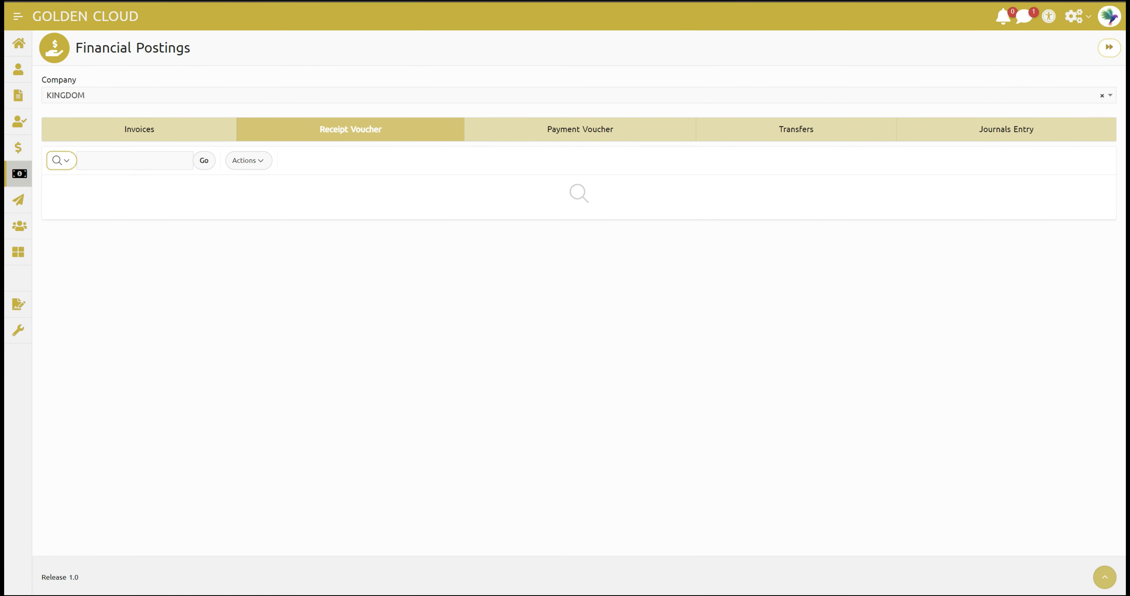
Step: Post KINGDOM's payment voucher 6 for head office water expenses dated 01/01/2024
left_click(586, 144)
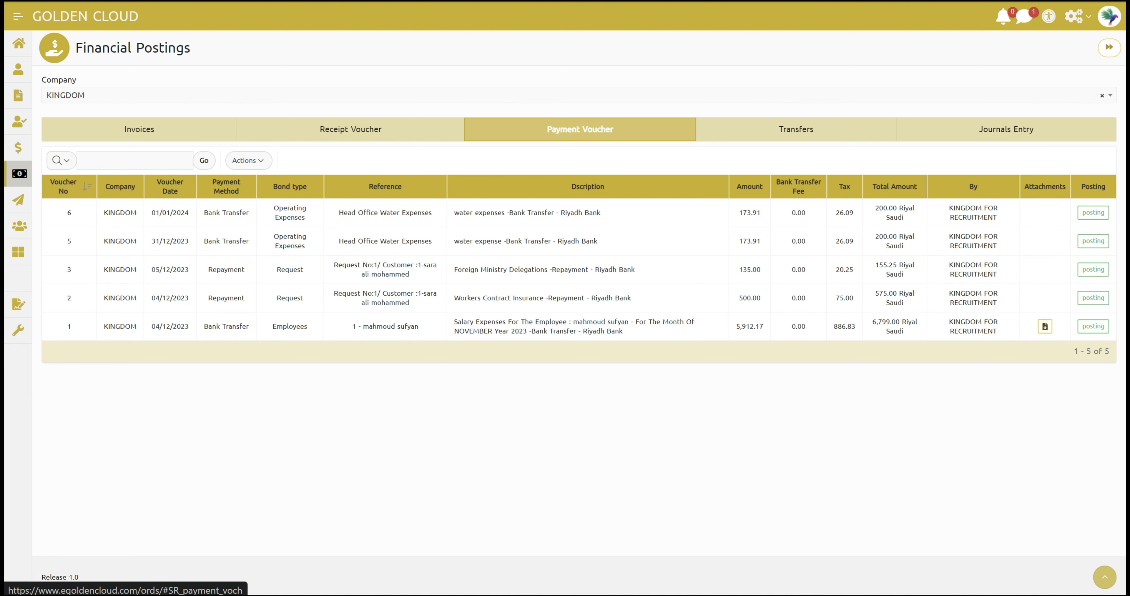
left_click(1092, 215)
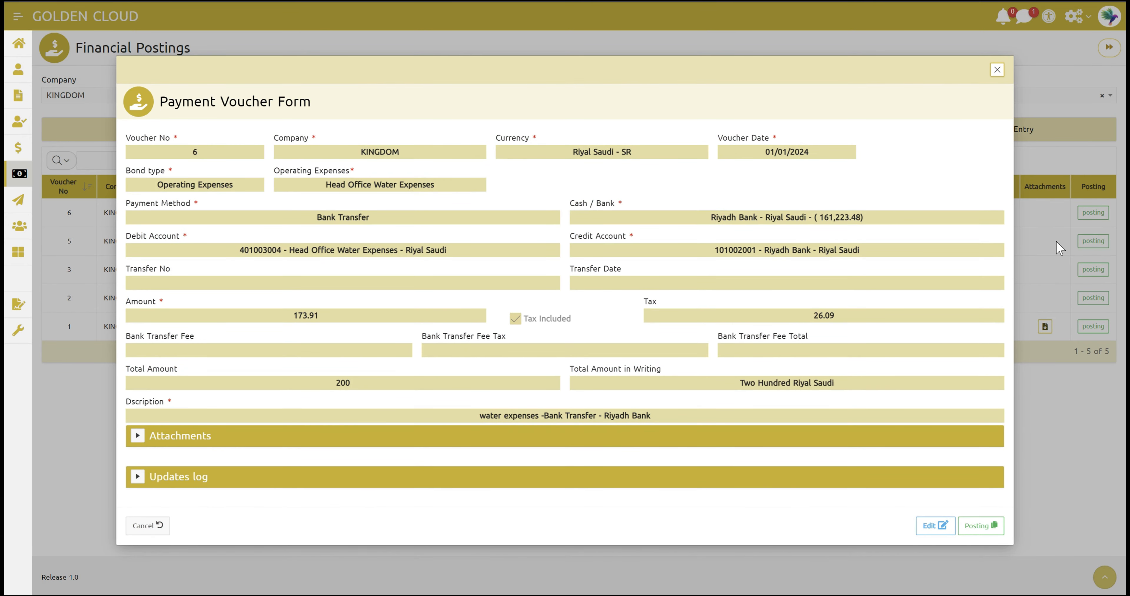
left_click(979, 536)
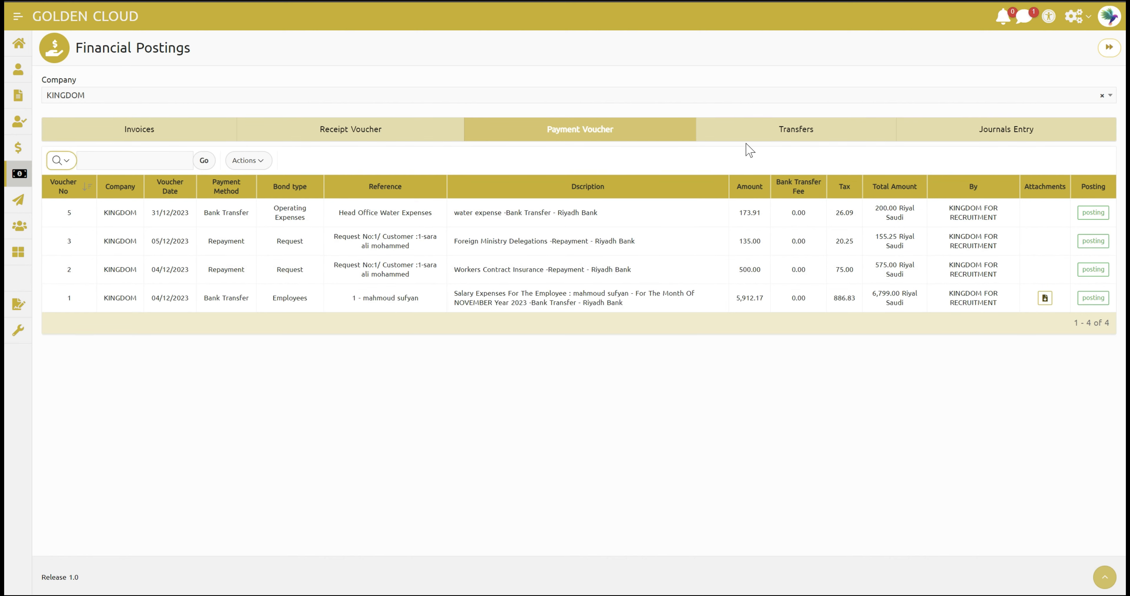
Step: Post KINGDOM's pending transfer from Riyadh Bank to Al Rajhi Bank
left_click(770, 137)
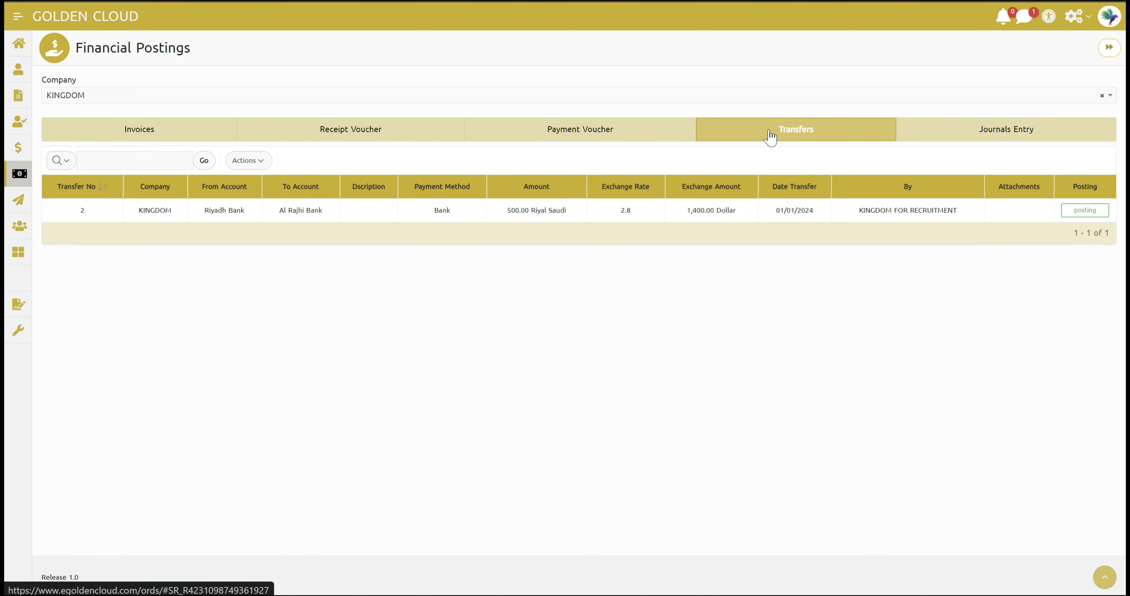
left_click(1074, 211)
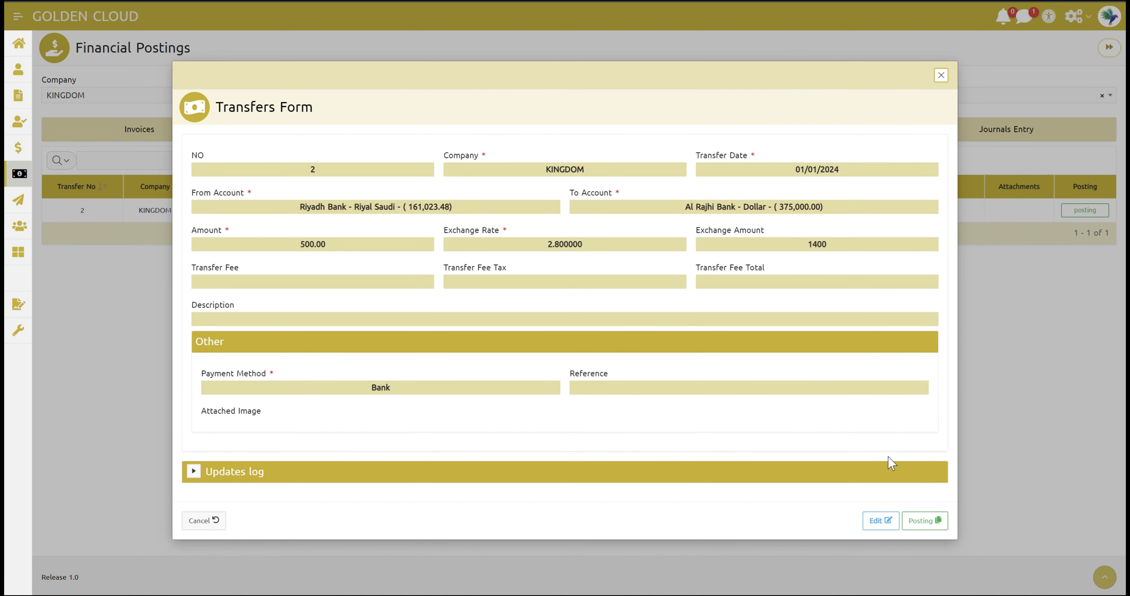
left_click(925, 521)
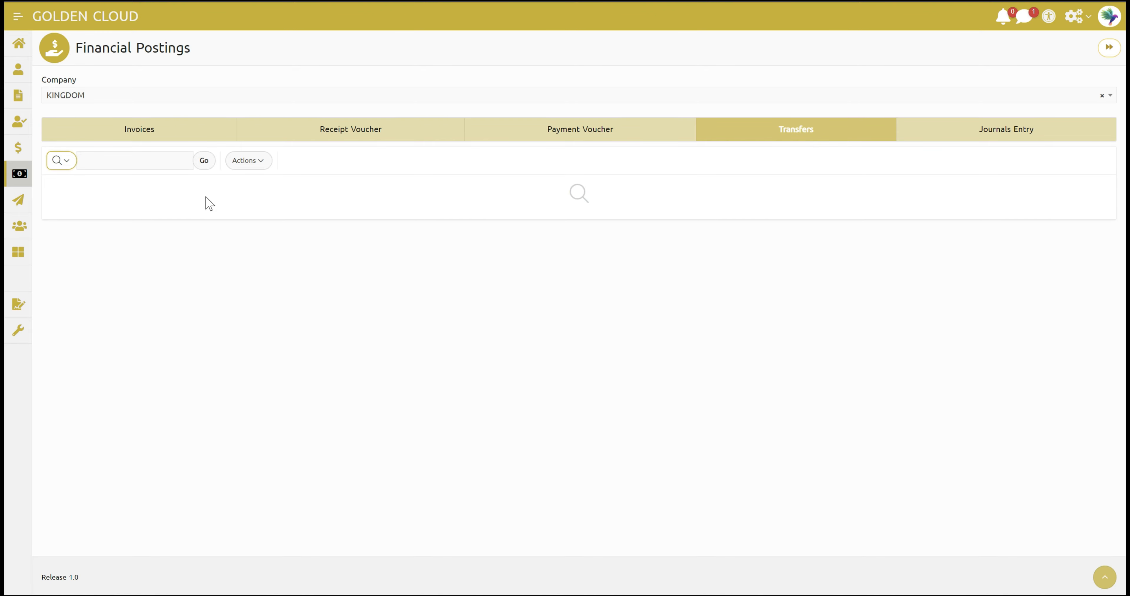
Step: View the cash and bank balances of KINGDOM's accounts
left_click(17, 19)
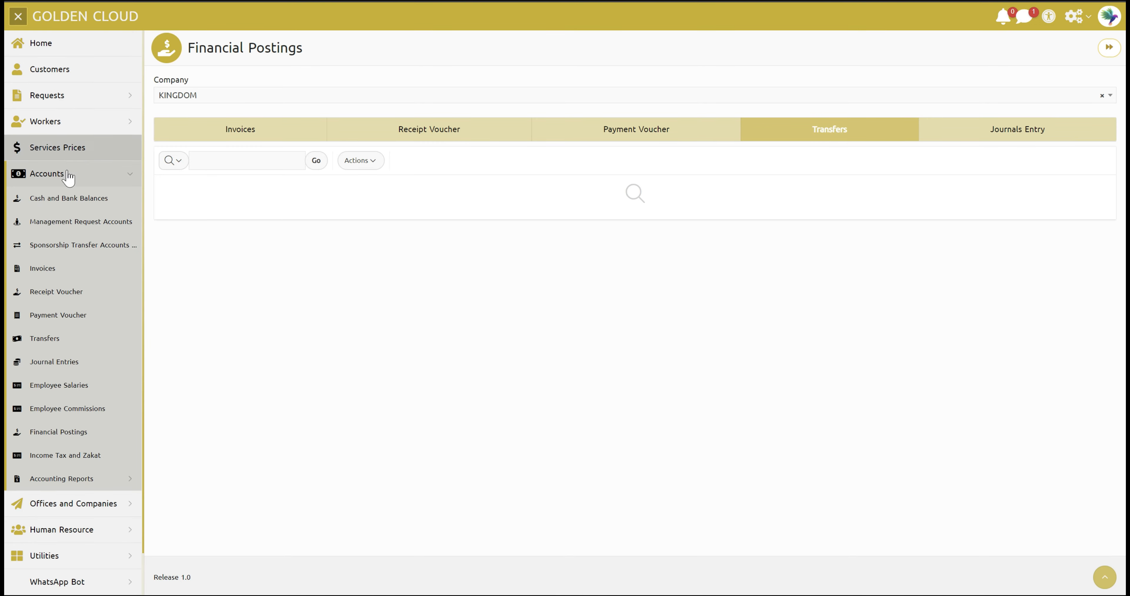
left_click(77, 198)
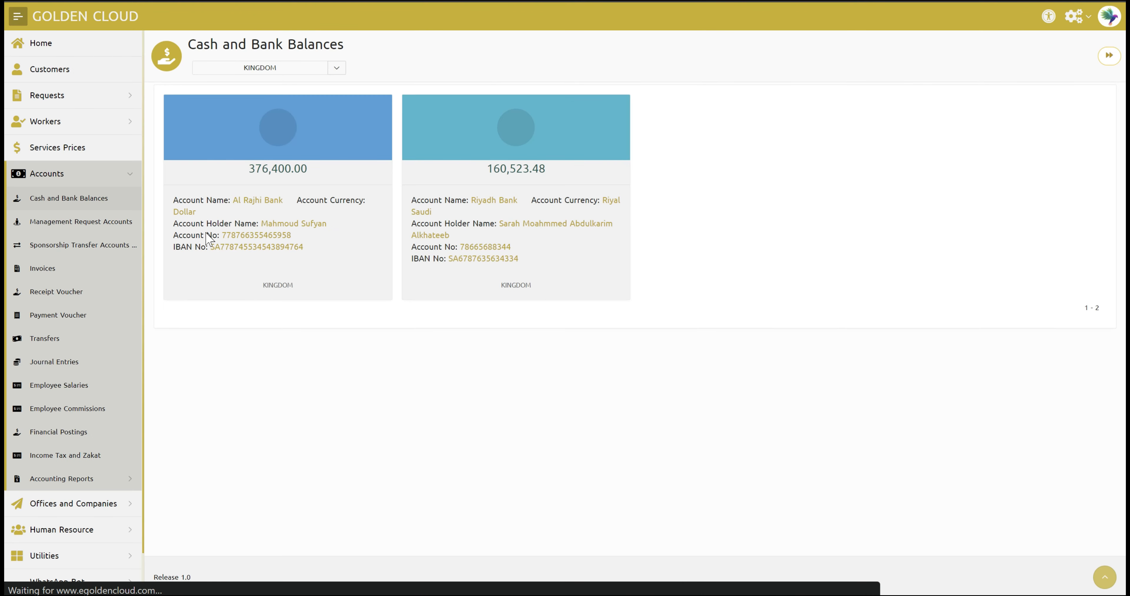
left_click(17, 17)
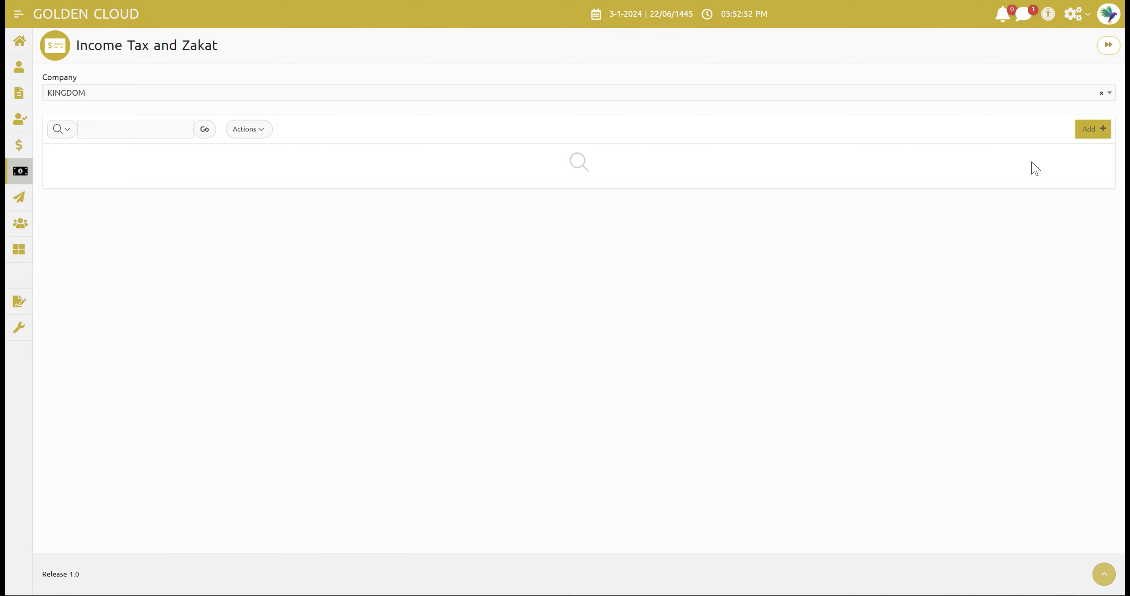
Step: Start a new income tax and zakat record for KINGDOM with type Value added tax and year 2023
left_click(1092, 130)
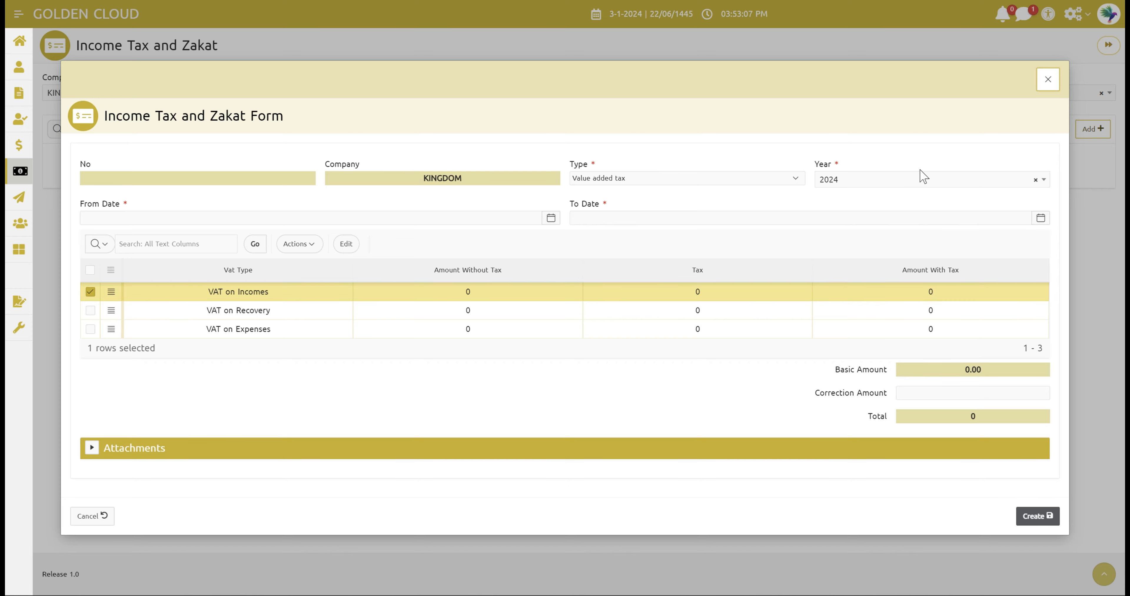
left_click(628, 177)
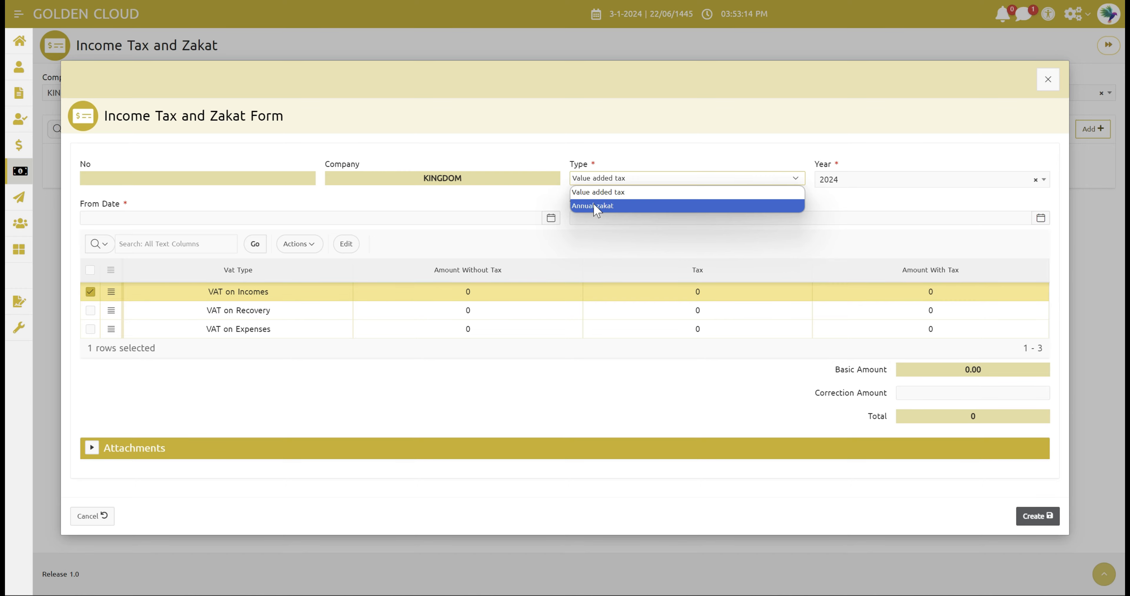
left_click(598, 193)
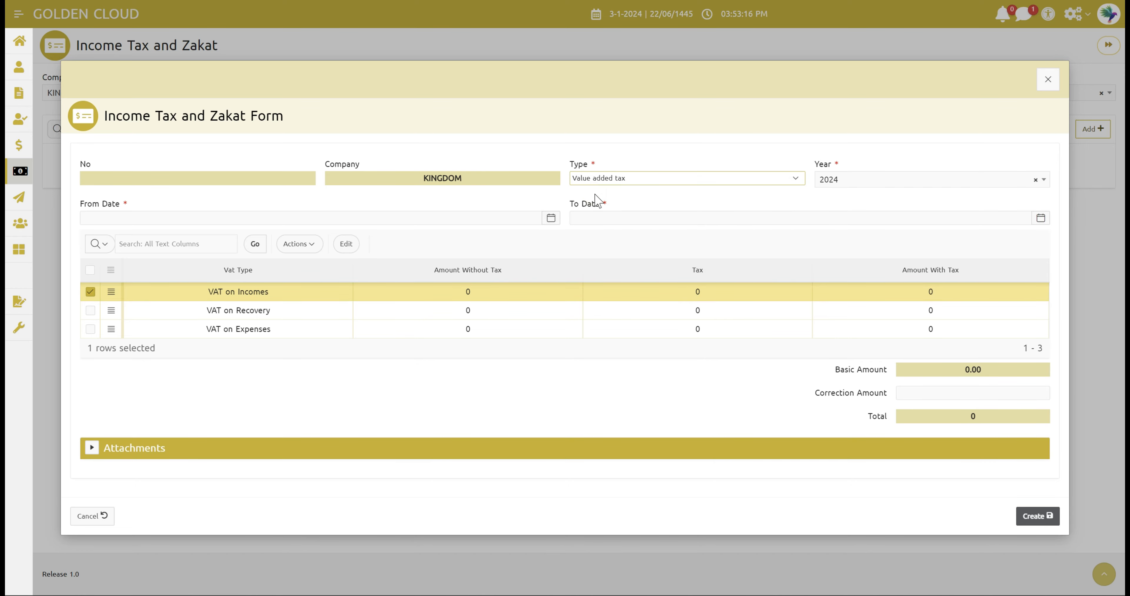
left_click(861, 184)
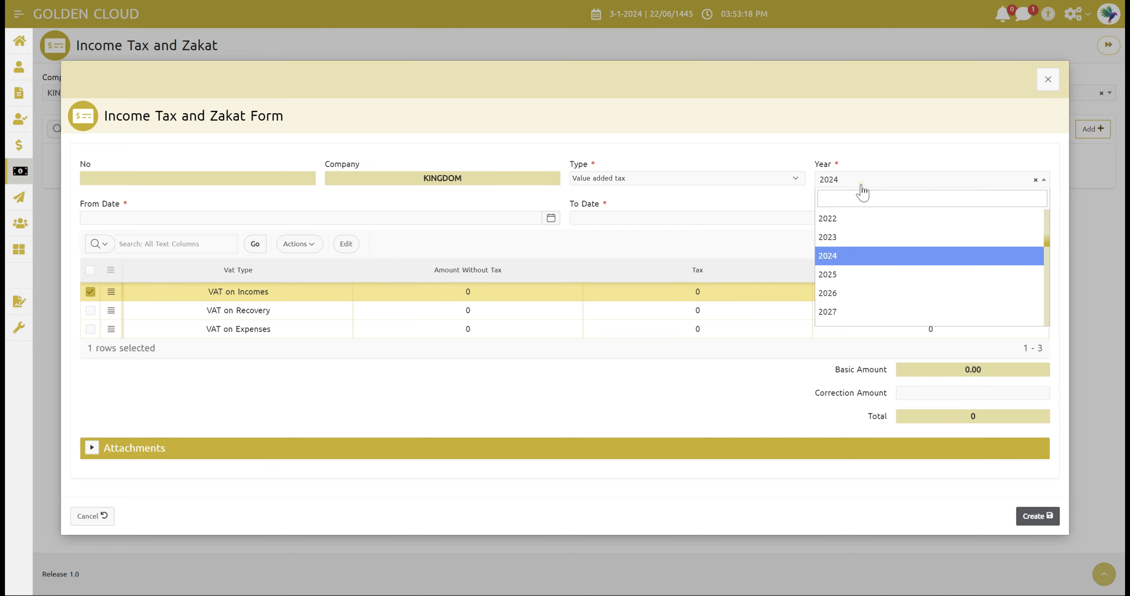
left_click(852, 237)
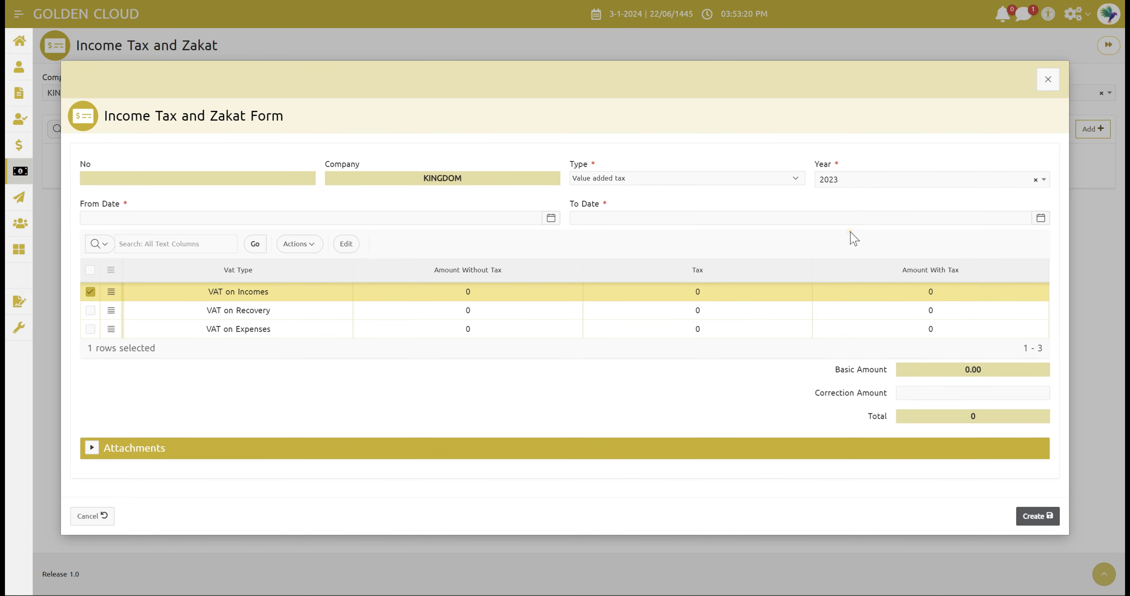
Step: Set the value added tax record's From Date to 01/01/2023
left_click(174, 219)
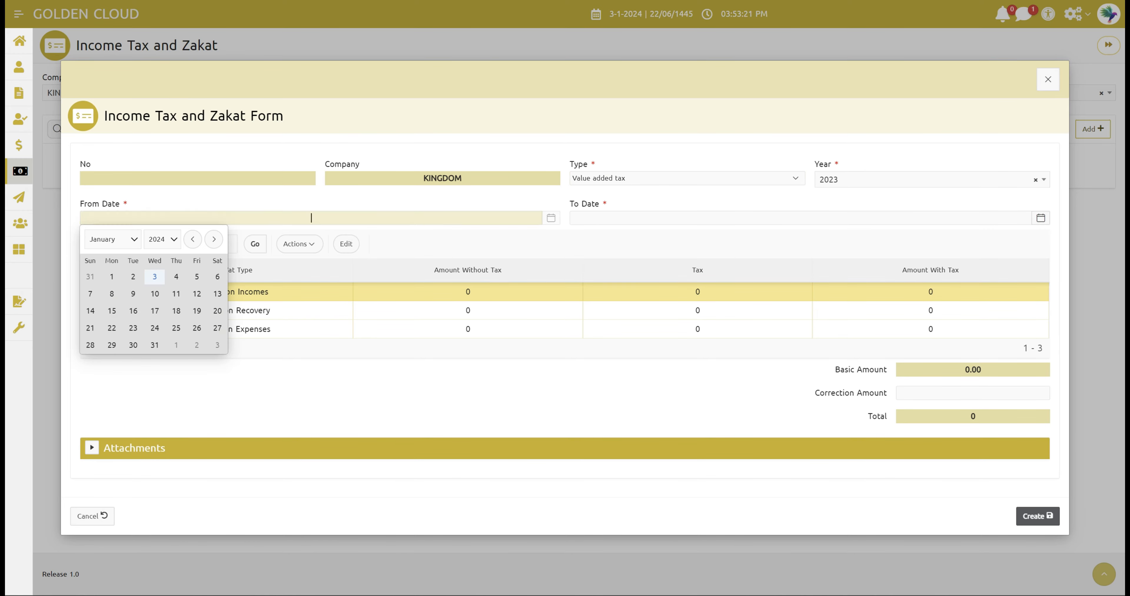
left_click(156, 239)
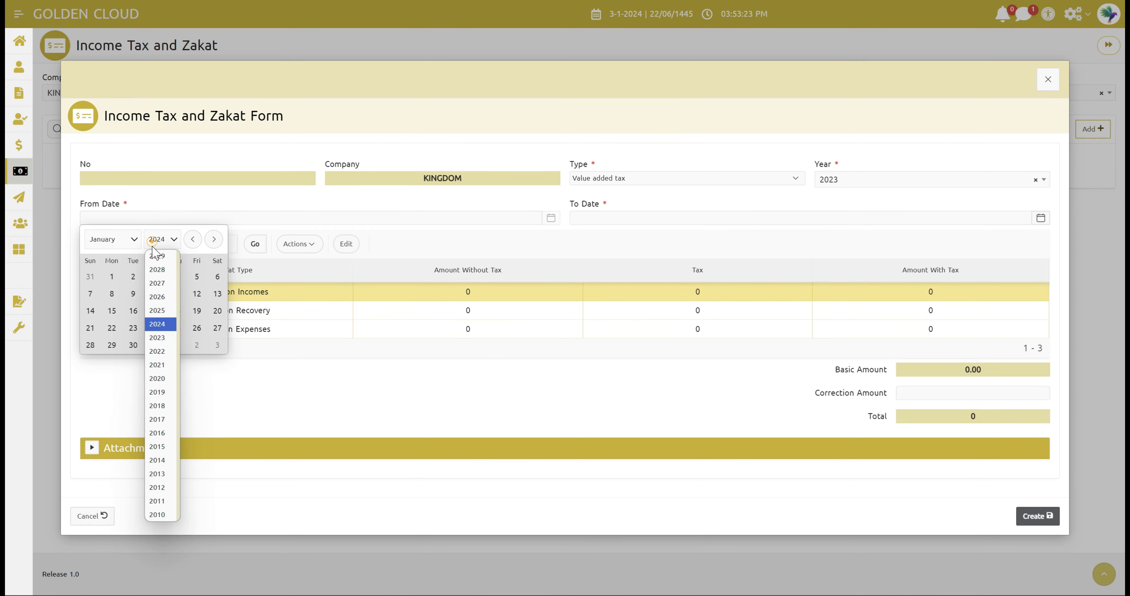
left_click(158, 338)
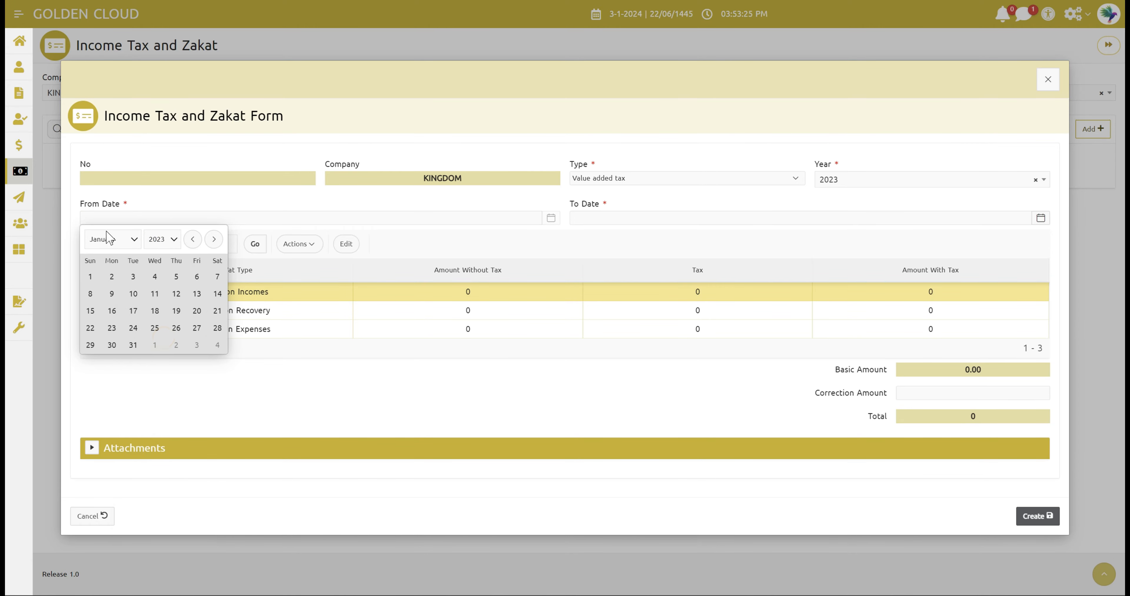
left_click(90, 277)
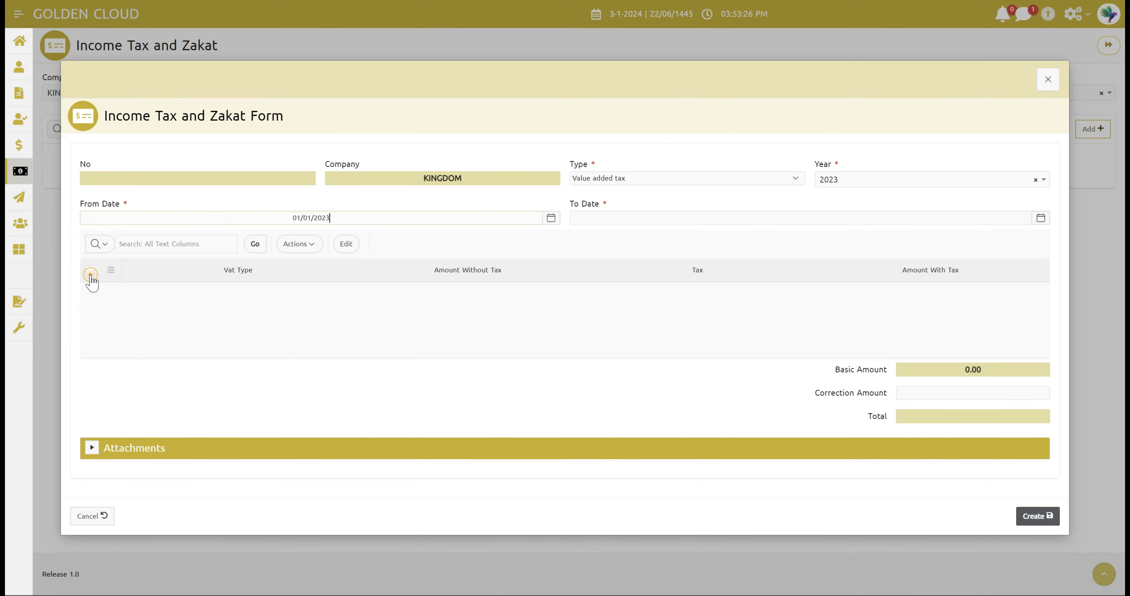
Step: Set the value added tax record's To Date to 31/12/2023 and create the record
left_click(662, 219)
left_click(654, 240)
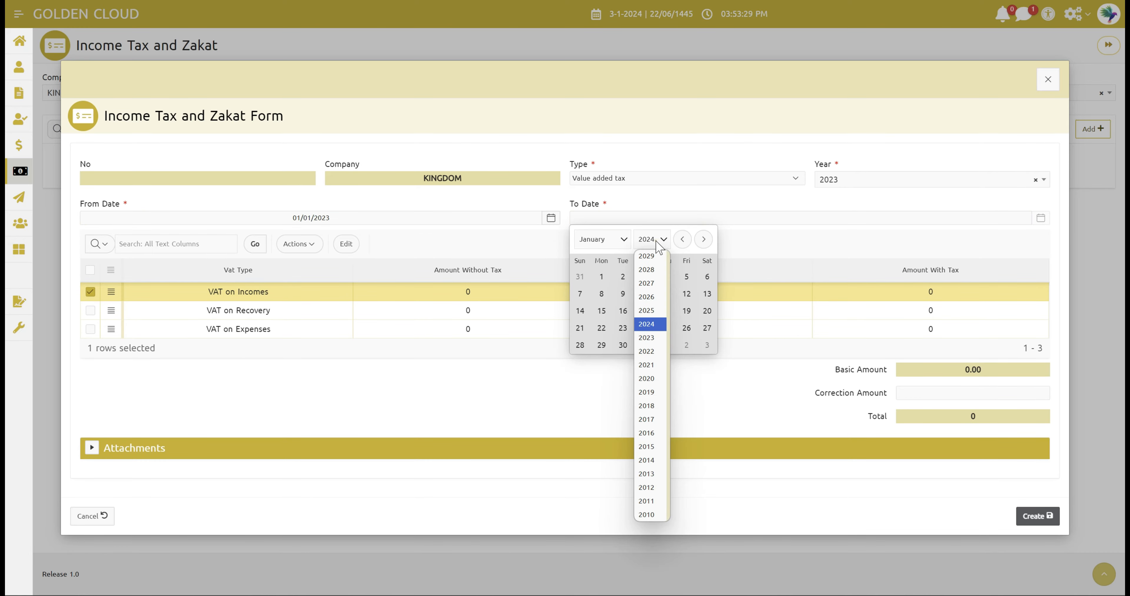
left_click(656, 338)
left_click(601, 240)
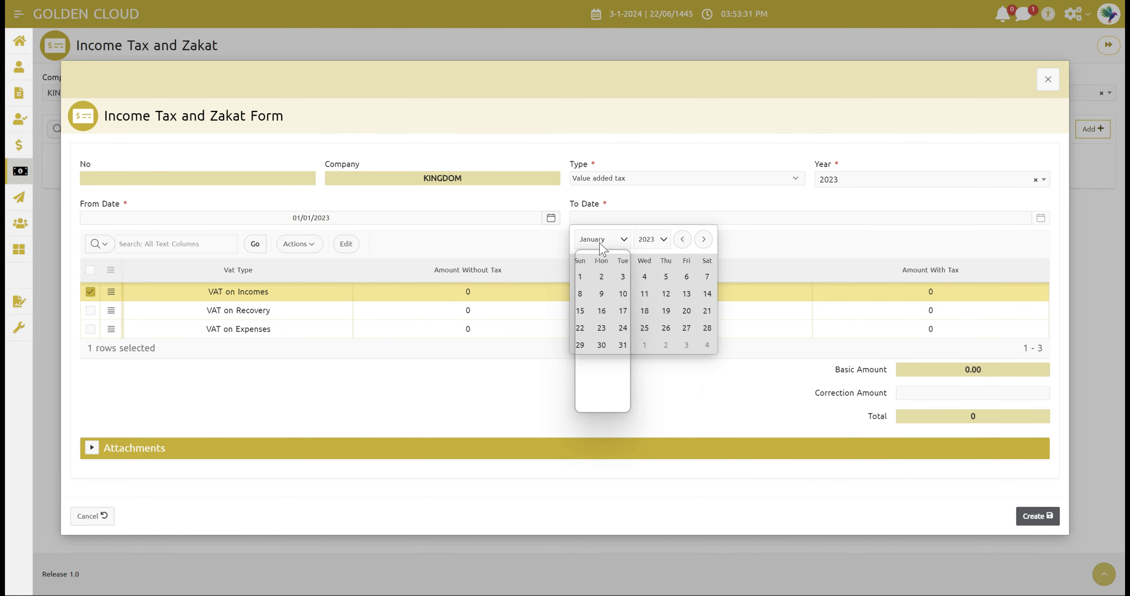
left_click(607, 407)
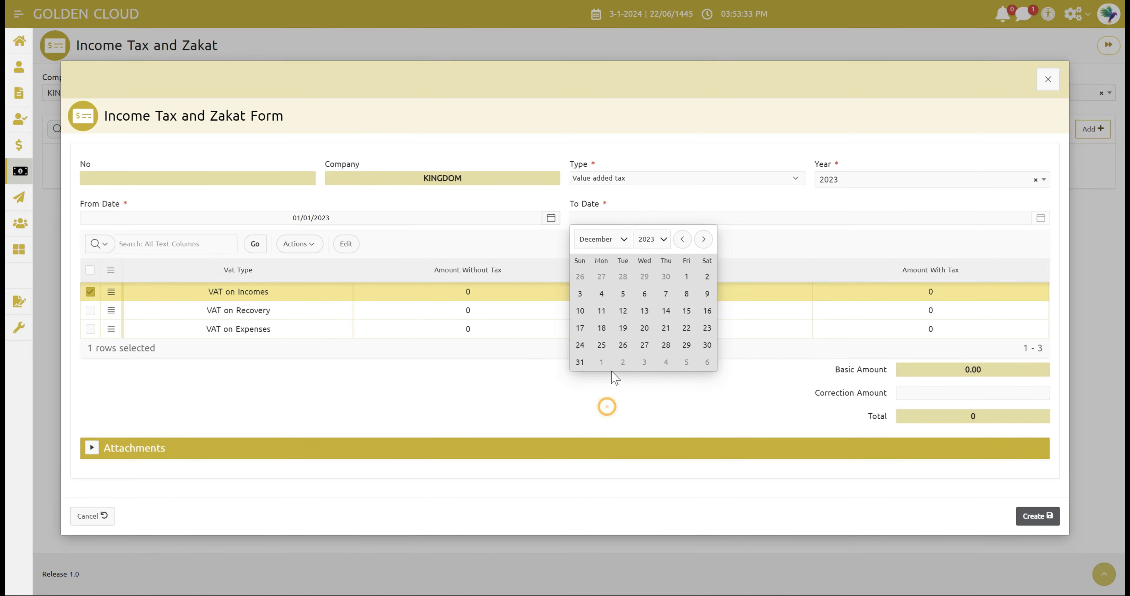
left_click(580, 362)
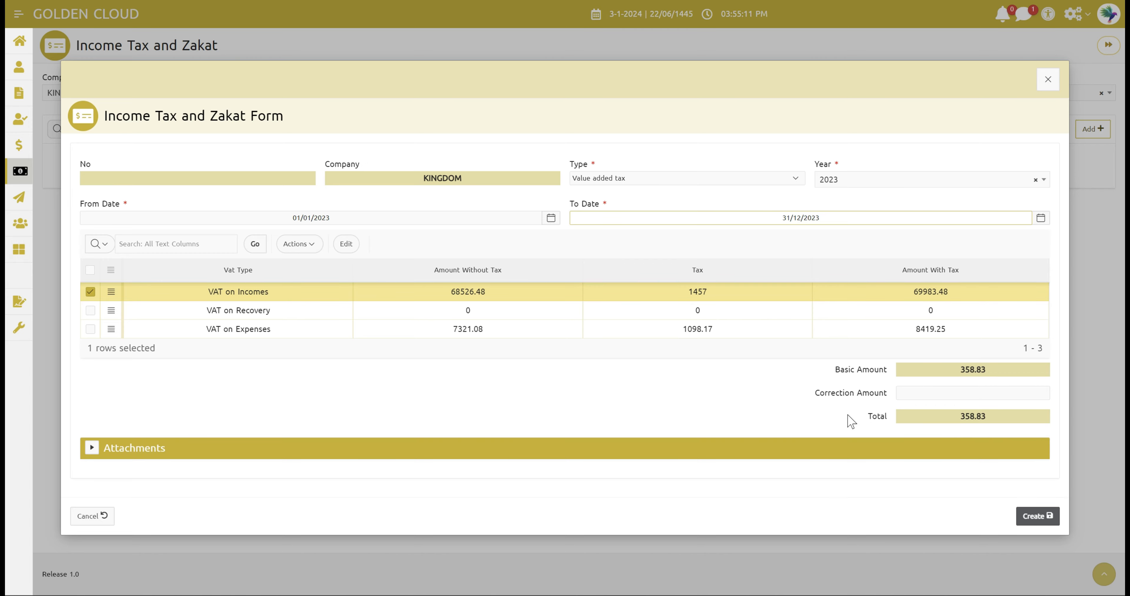
left_click(1034, 518)
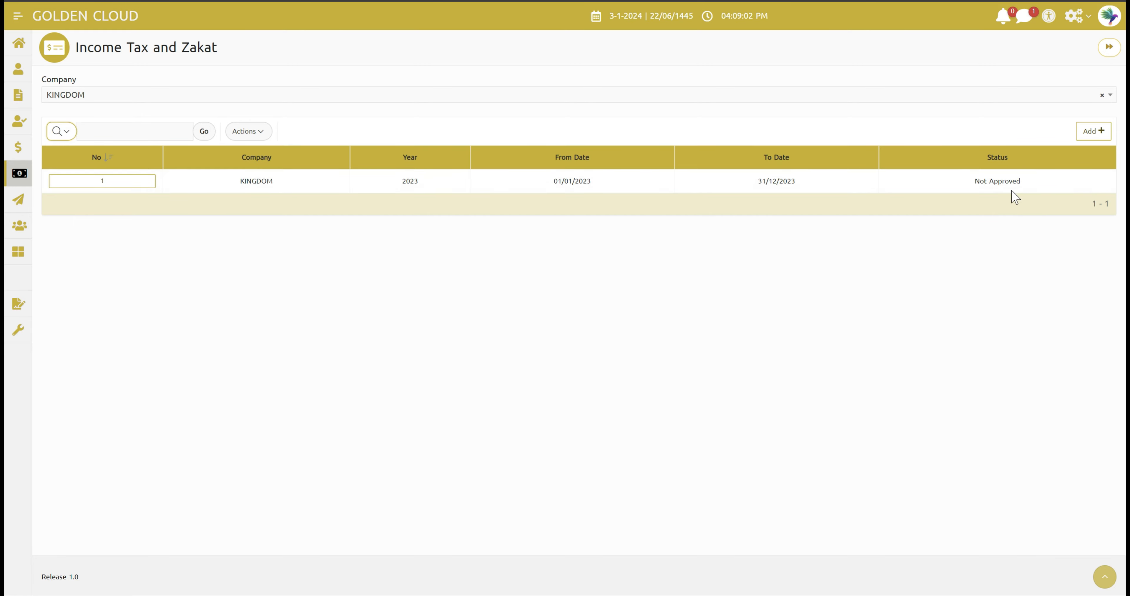
Step: Approve KINGDOM's 2023 value added tax record and check its status in the list
triple_click(1001, 181)
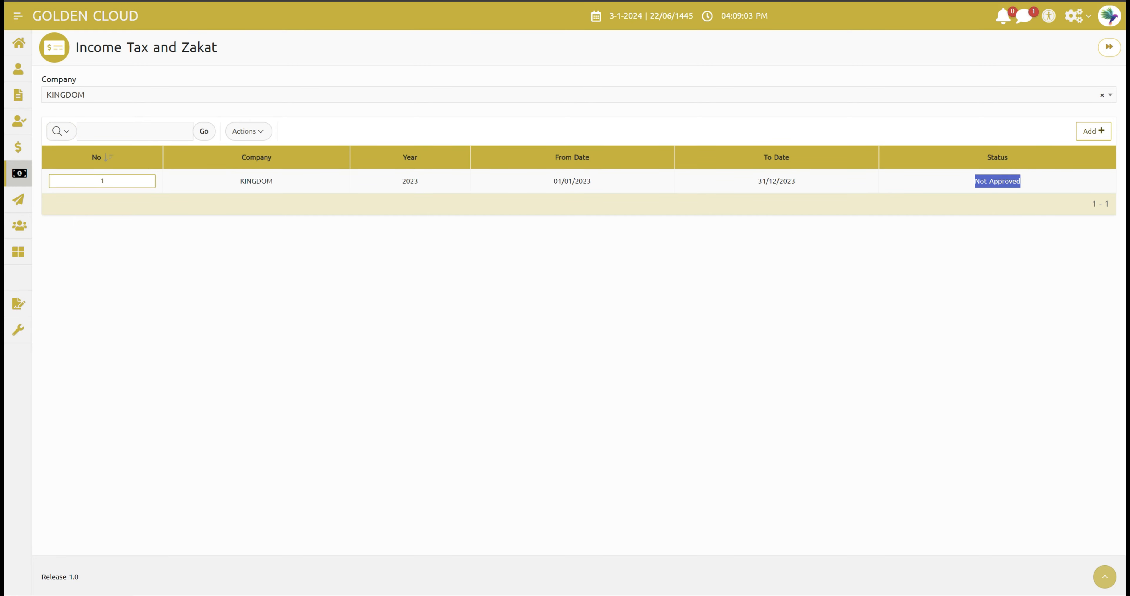
left_click(988, 237)
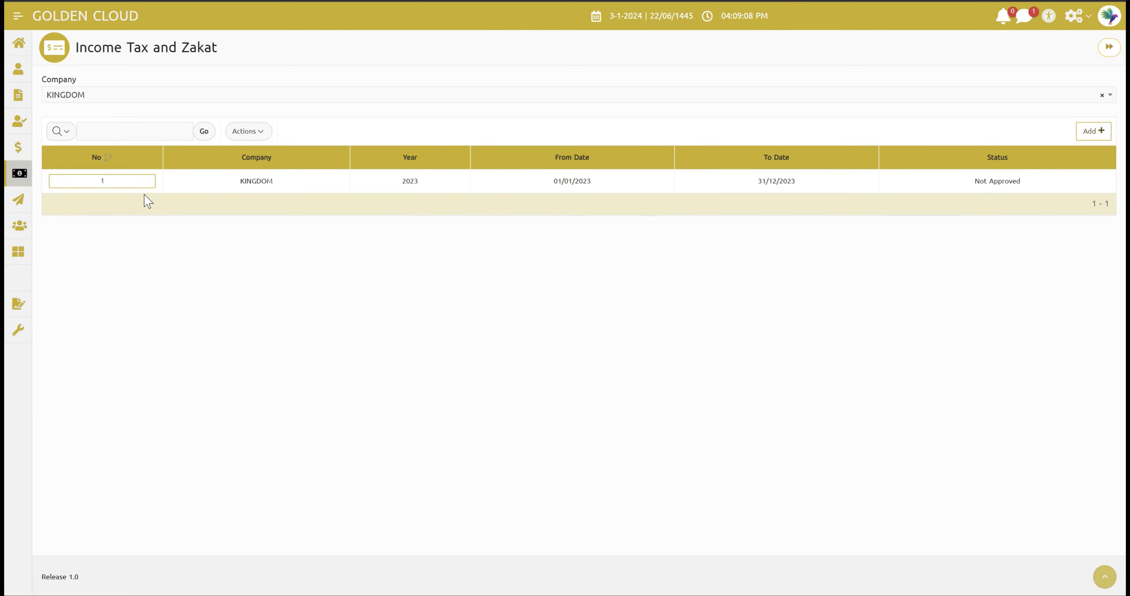
left_click(132, 191)
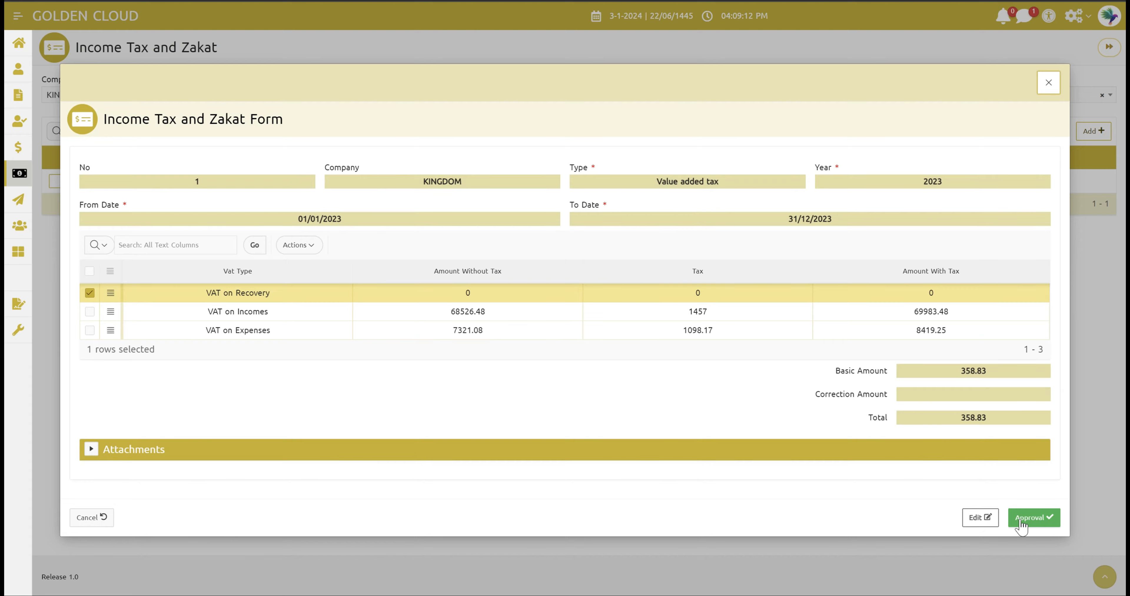
left_click(1030, 520)
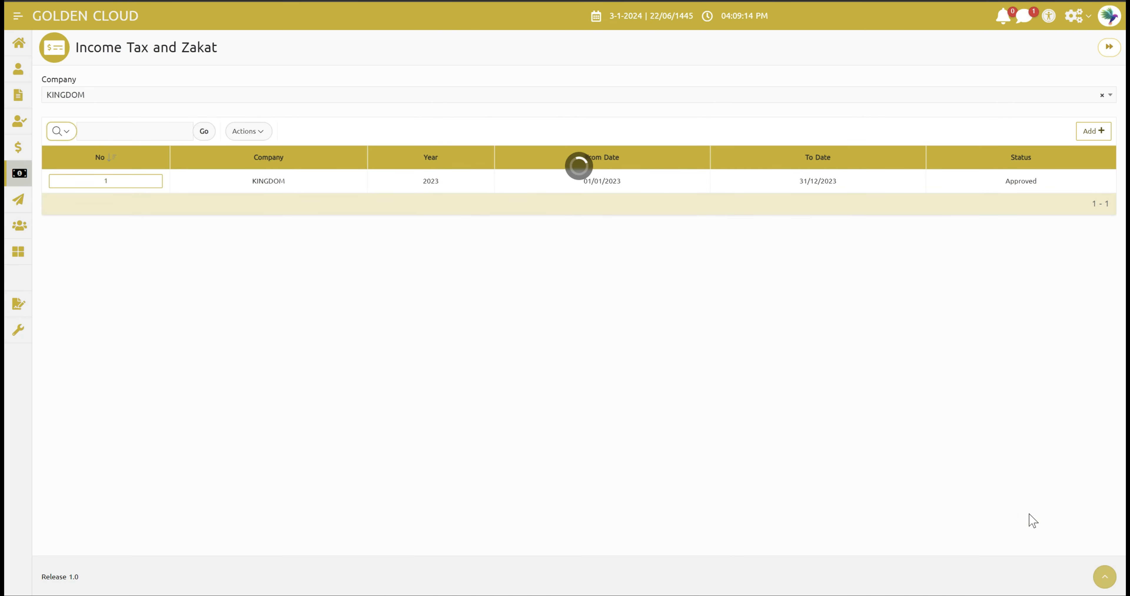
double_click(1013, 181)
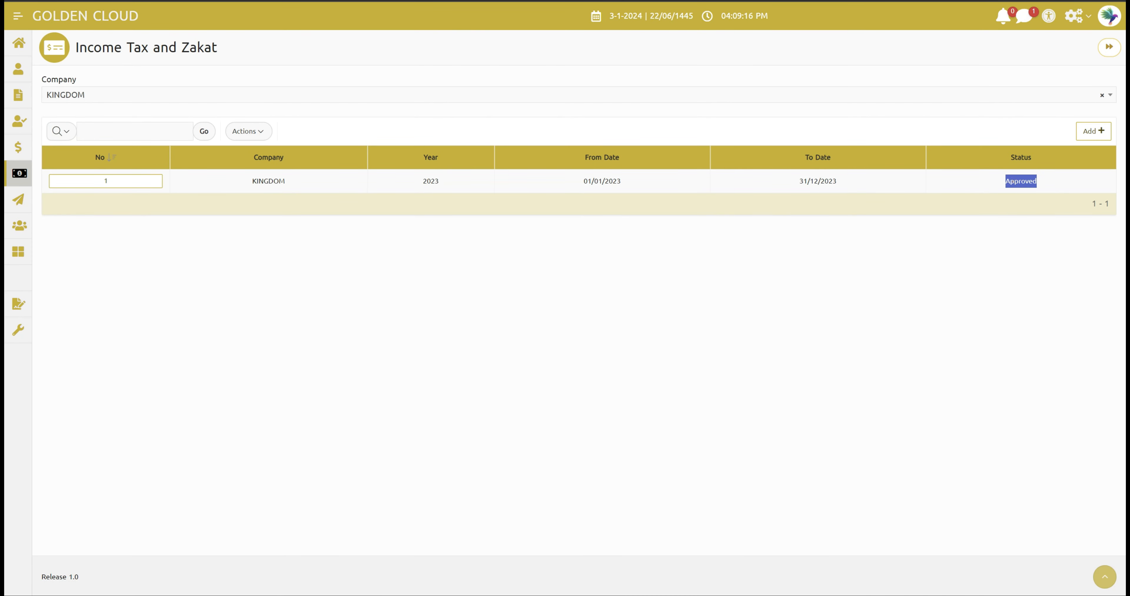
left_click(953, 283)
Step: Start another income tax and zakat record for KINGDOM with type Annual zakat and year 2023
left_click(1090, 133)
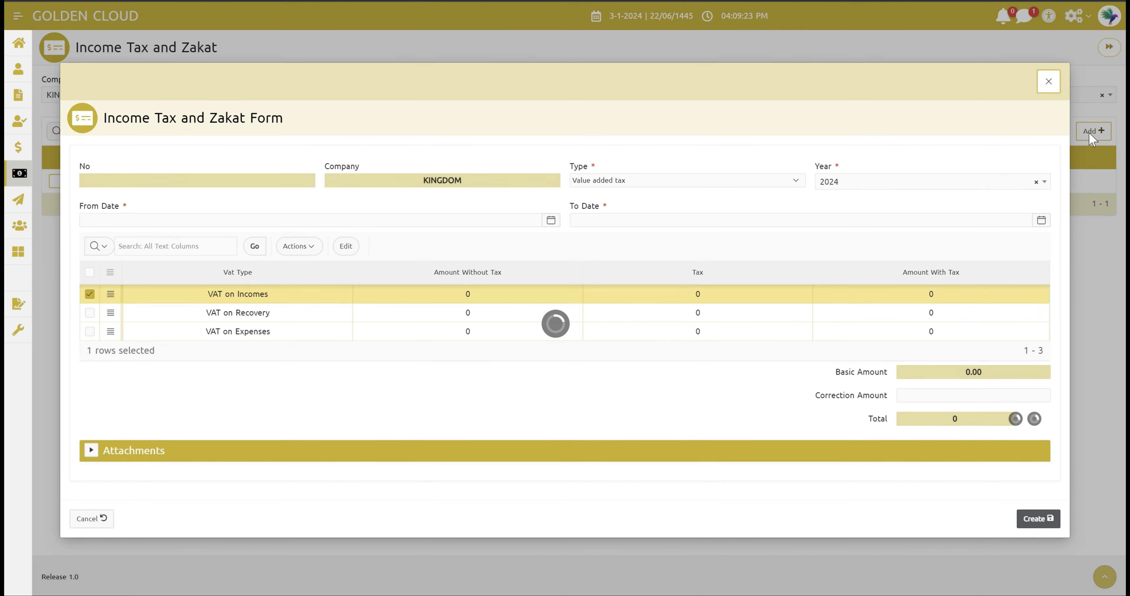
left_click(689, 184)
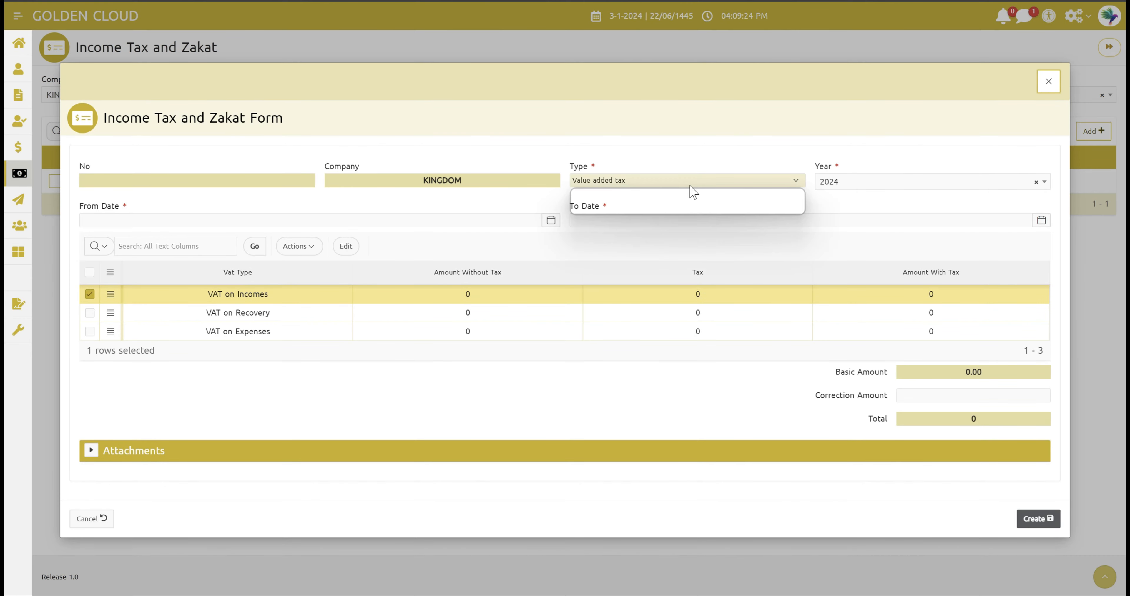
left_click(644, 209)
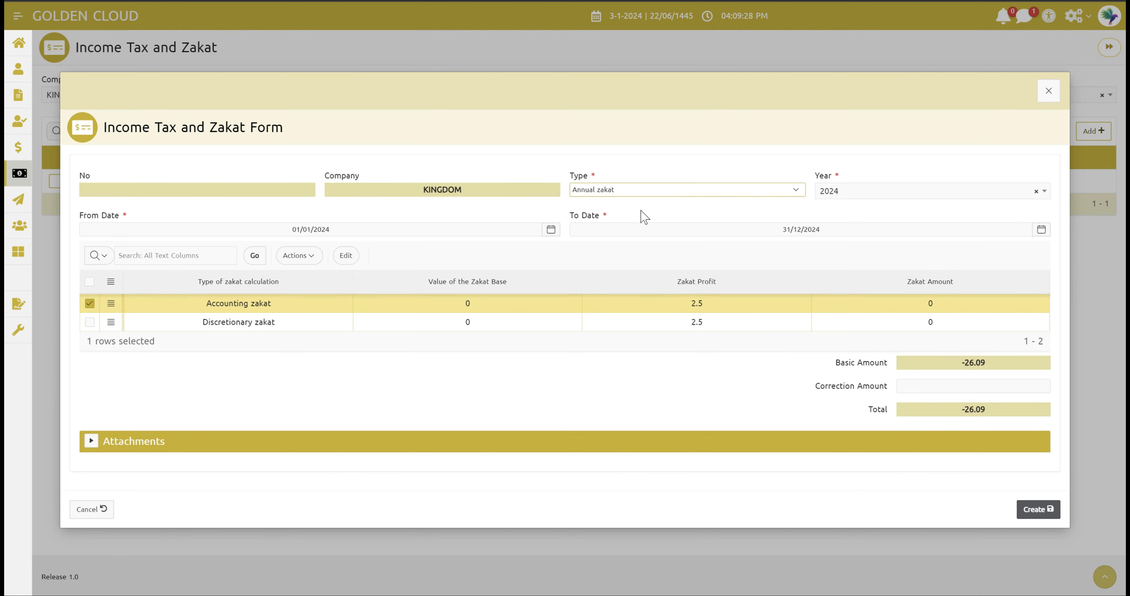
left_click(837, 193)
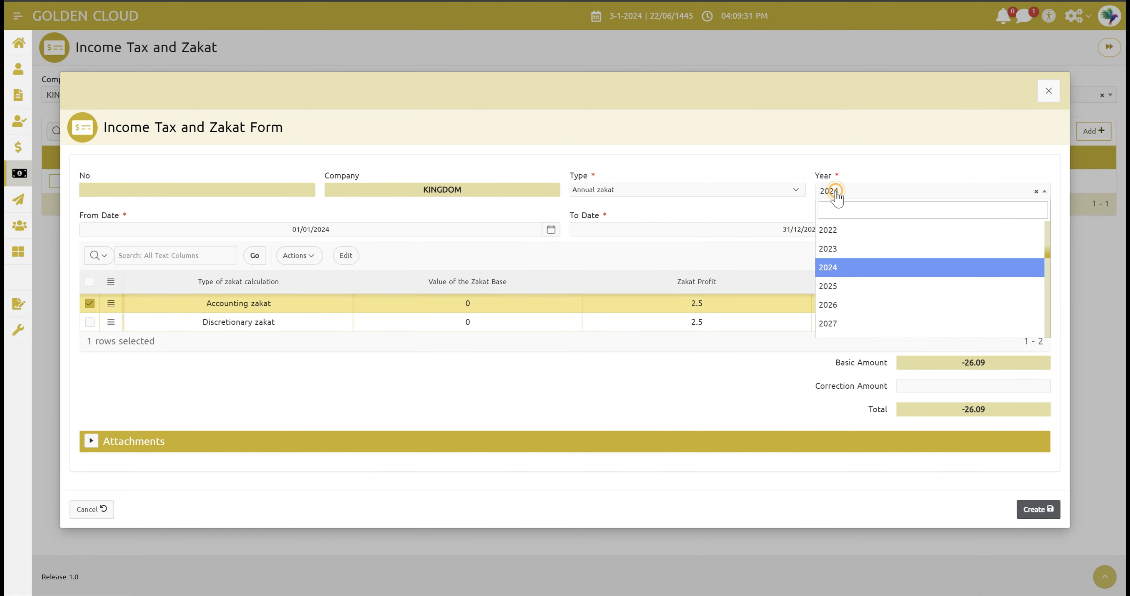
left_click(846, 255)
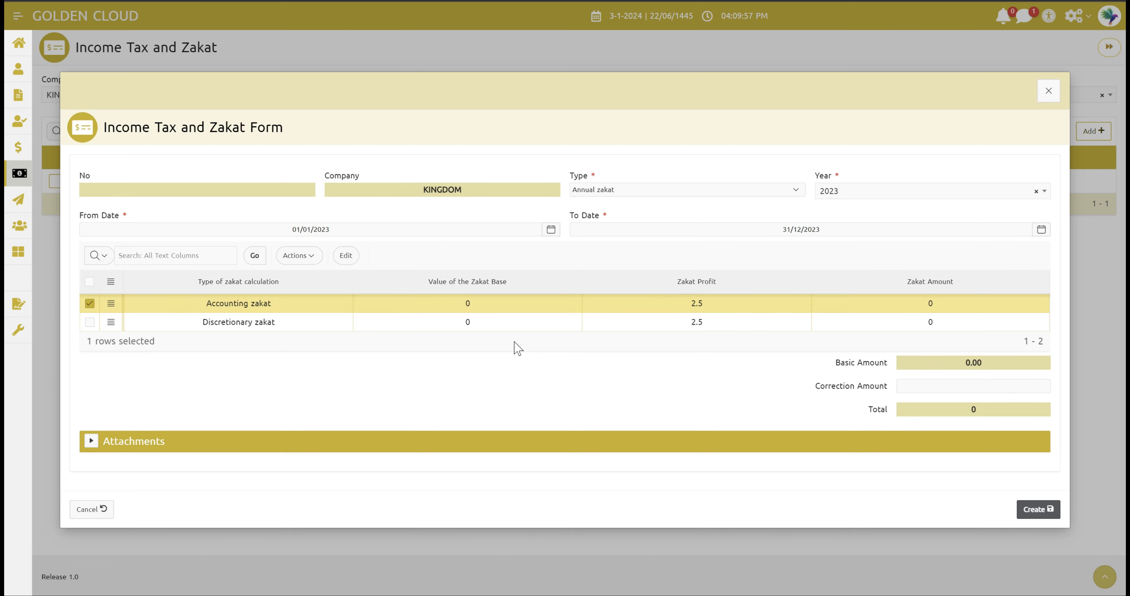
Step: Set the Accounting zakat row's zakat base value to 2500000 and create the annual zakat record
double_click(473, 306)
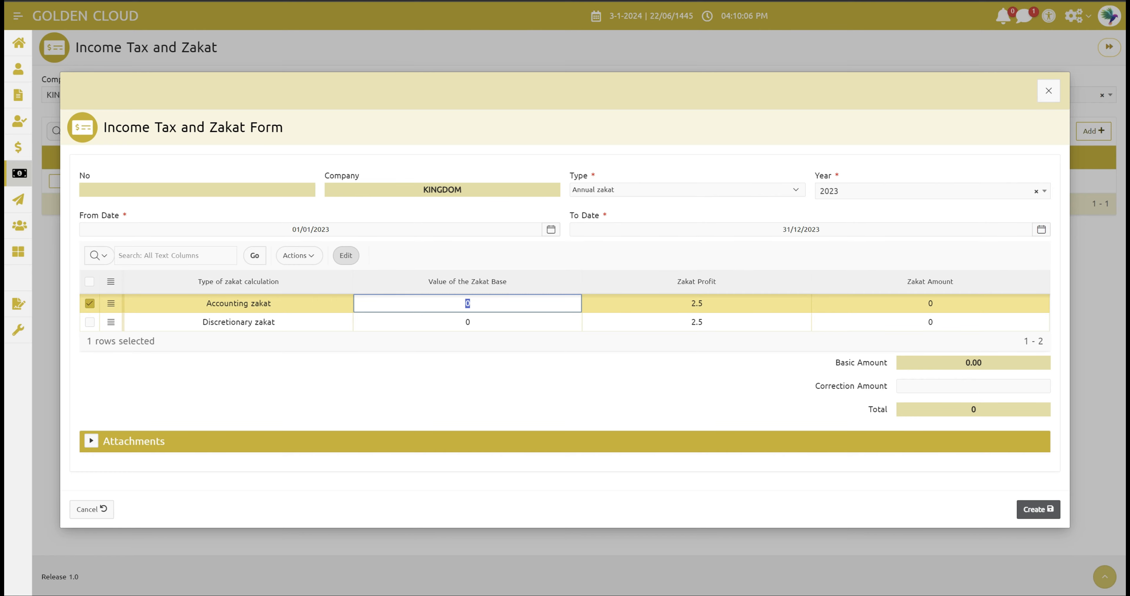
type("2500000")
left_click(528, 384)
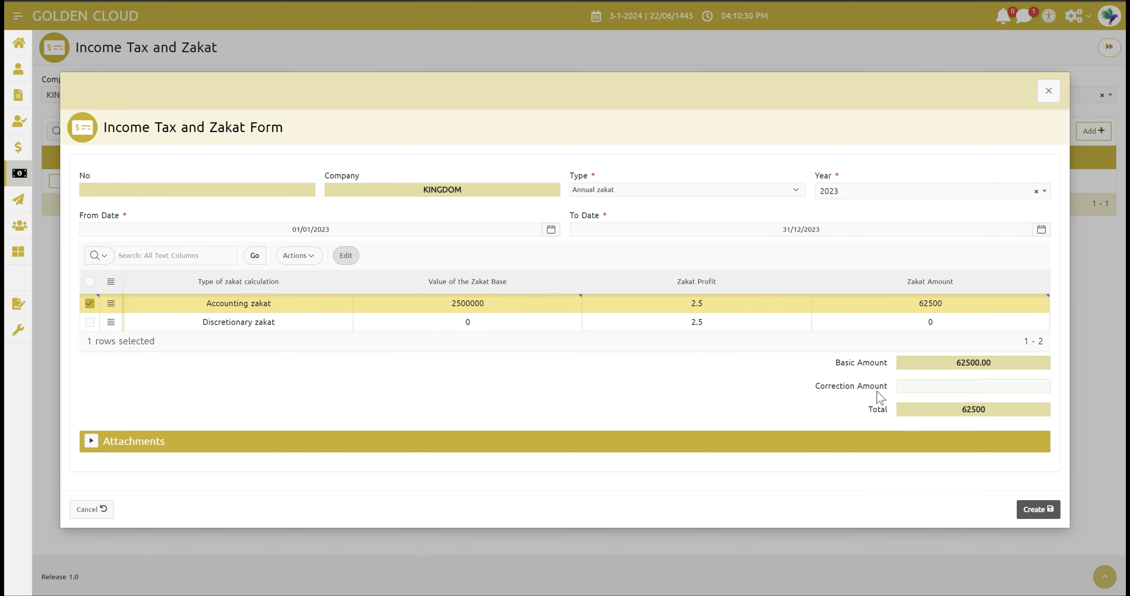
left_click(1042, 511)
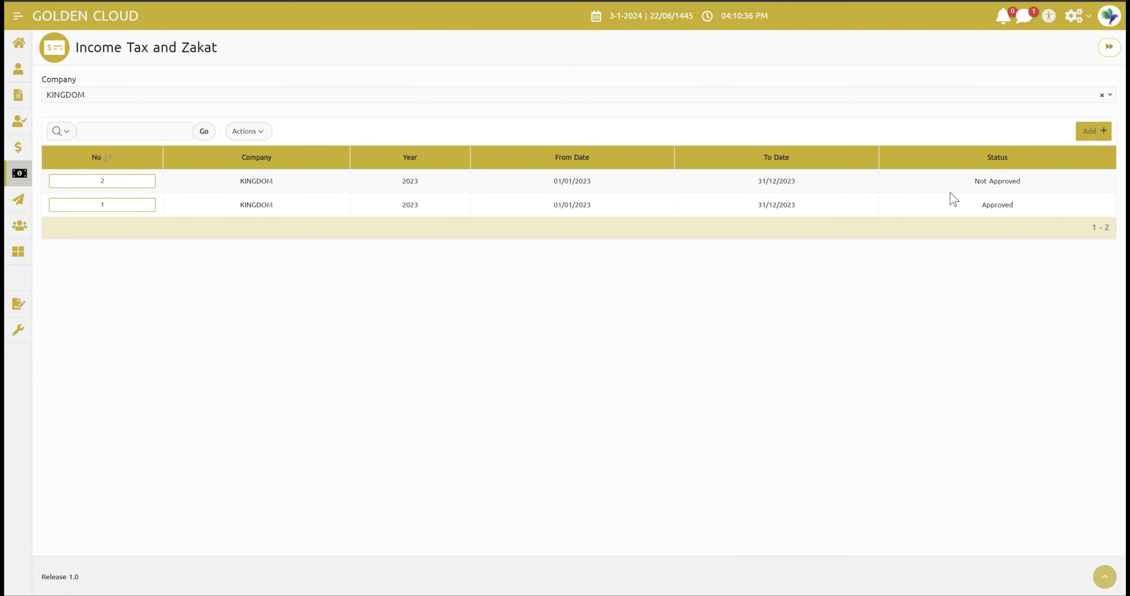
Step: Approve KINGDOM's 2023 annual zakat record
triple_click(997, 181)
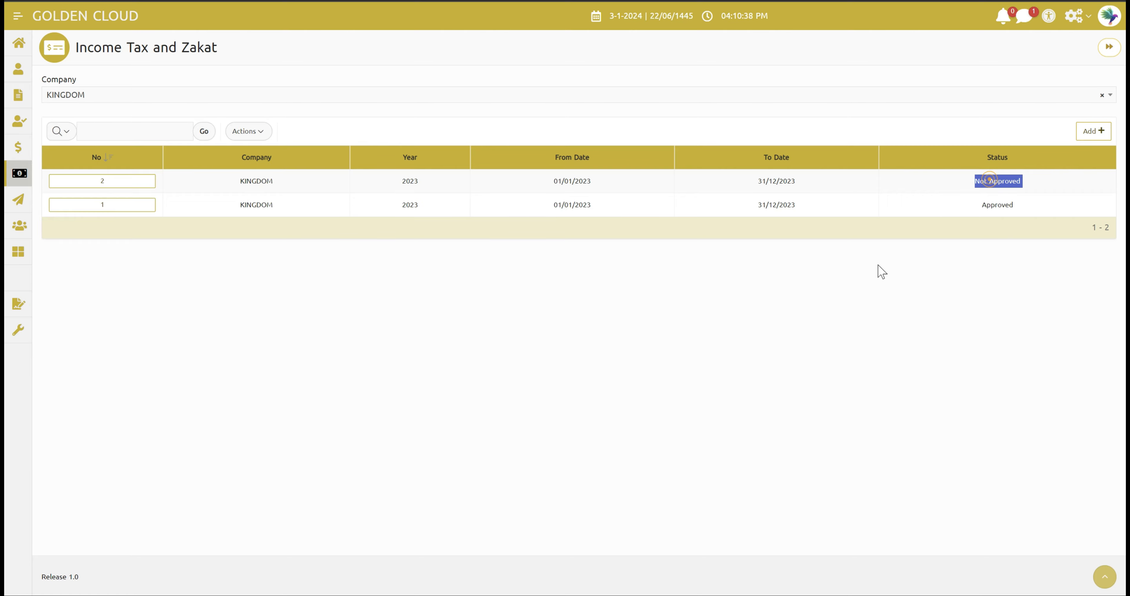
left_click(856, 297)
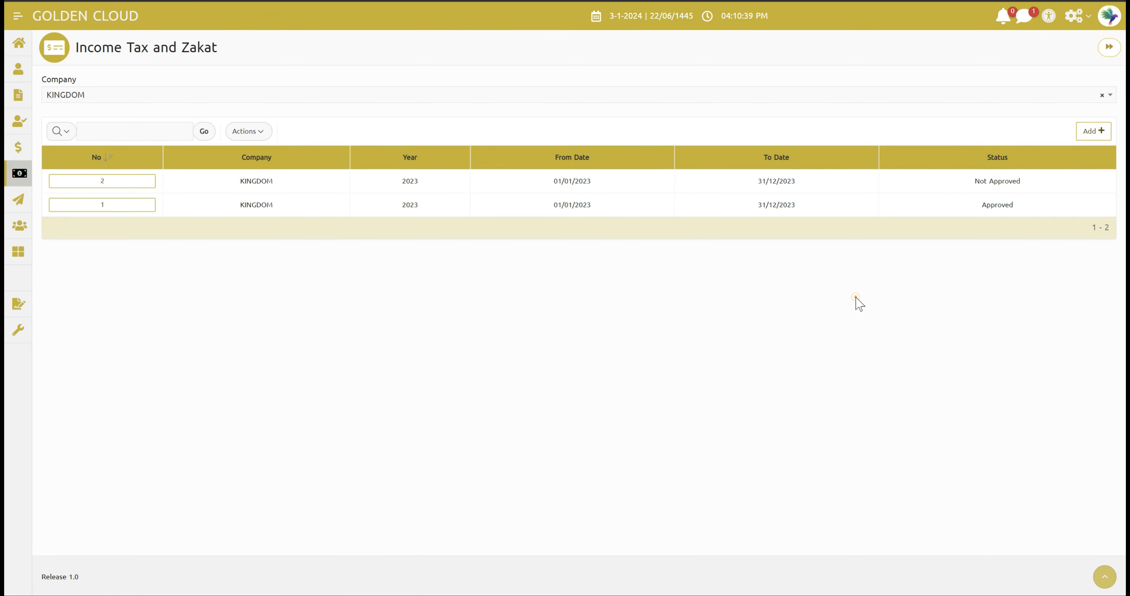
left_click(102, 182)
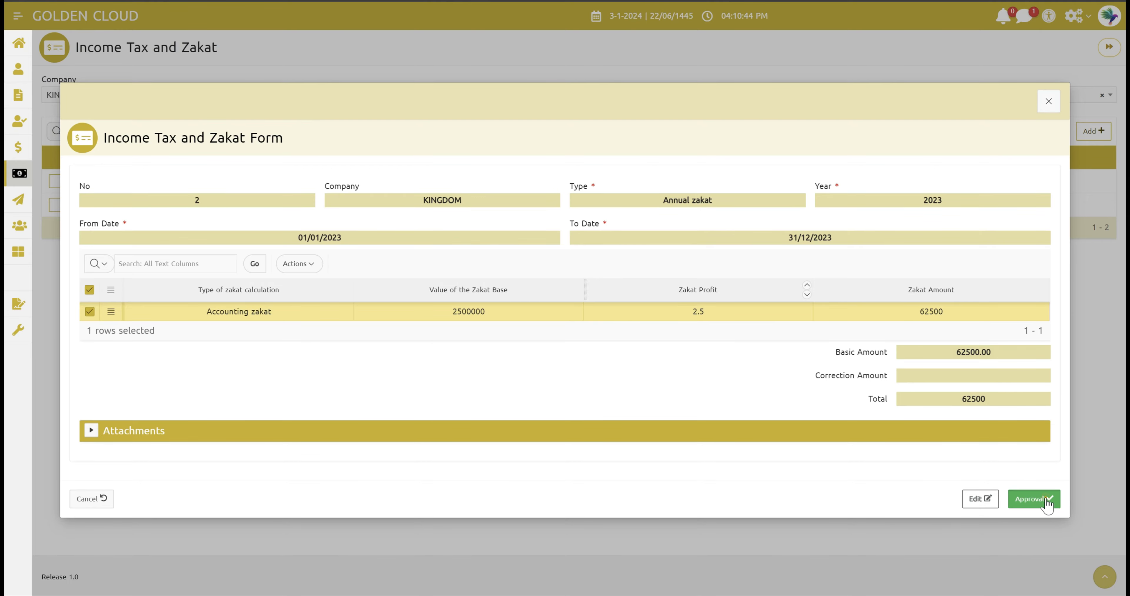
left_click(1042, 500)
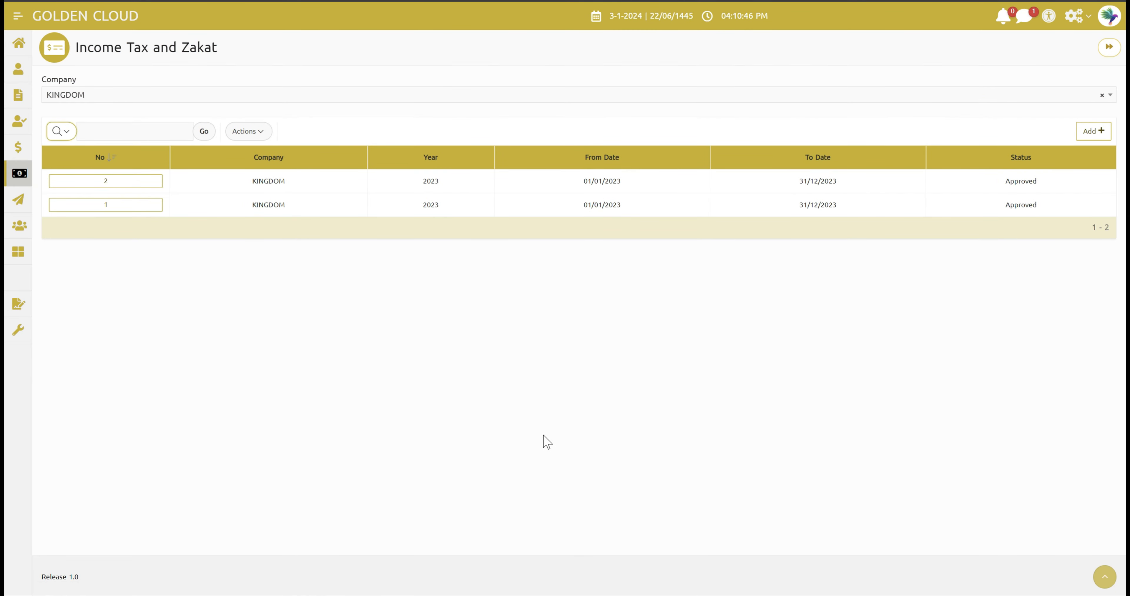